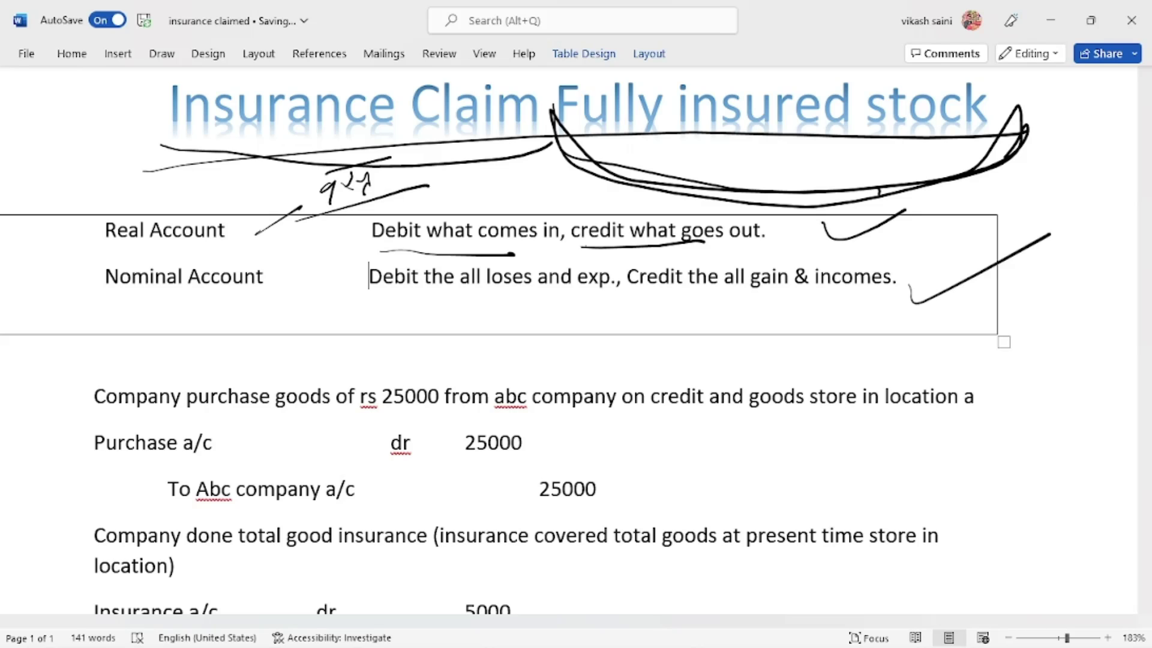
- Underline Nominal Account, circle its debit rule, underline its credit rule and add tick marks beside both account rules in ink
mouse_move(187, 313)
left_mouse_down()
mouse_move(493, 312)
mouse_move(590, 301)
mouse_move(613, 267)
mouse_move(496, 258)
mouse_move(346, 278)
mouse_move(388, 294)
left_mouse_up()
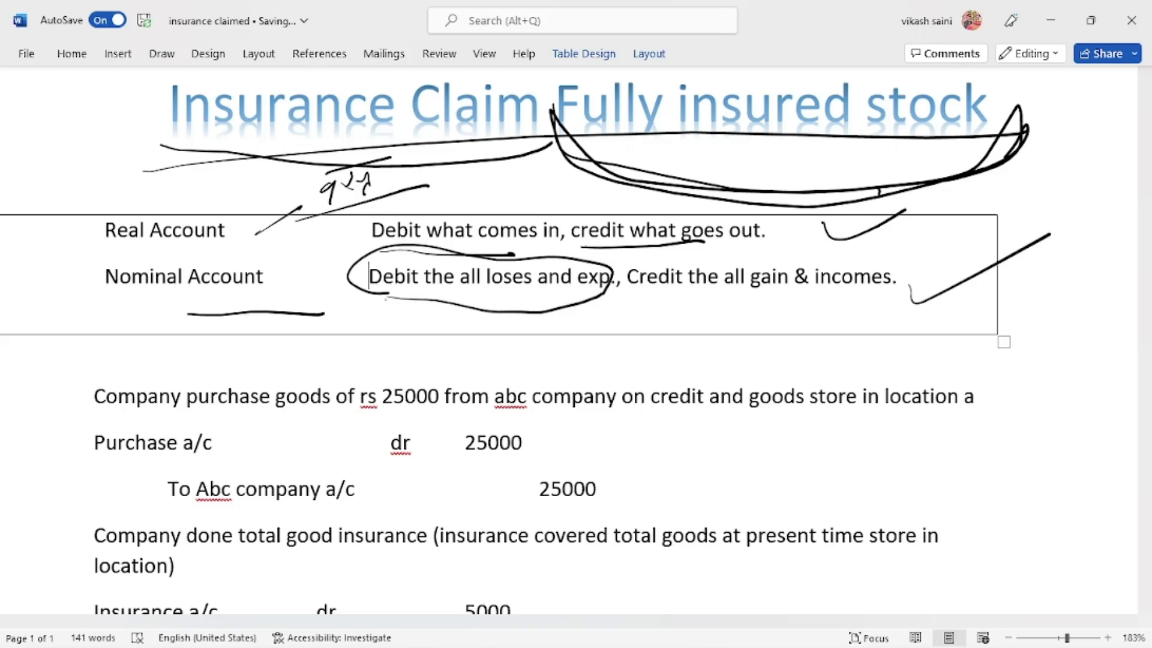
mouse_move(637, 300)
left_mouse_down()
mouse_move(888, 289)
mouse_move(869, 242)
left_mouse_up()
left_click_drag(773, 241, 792, 240)
left_click_drag(628, 250, 613, 282)
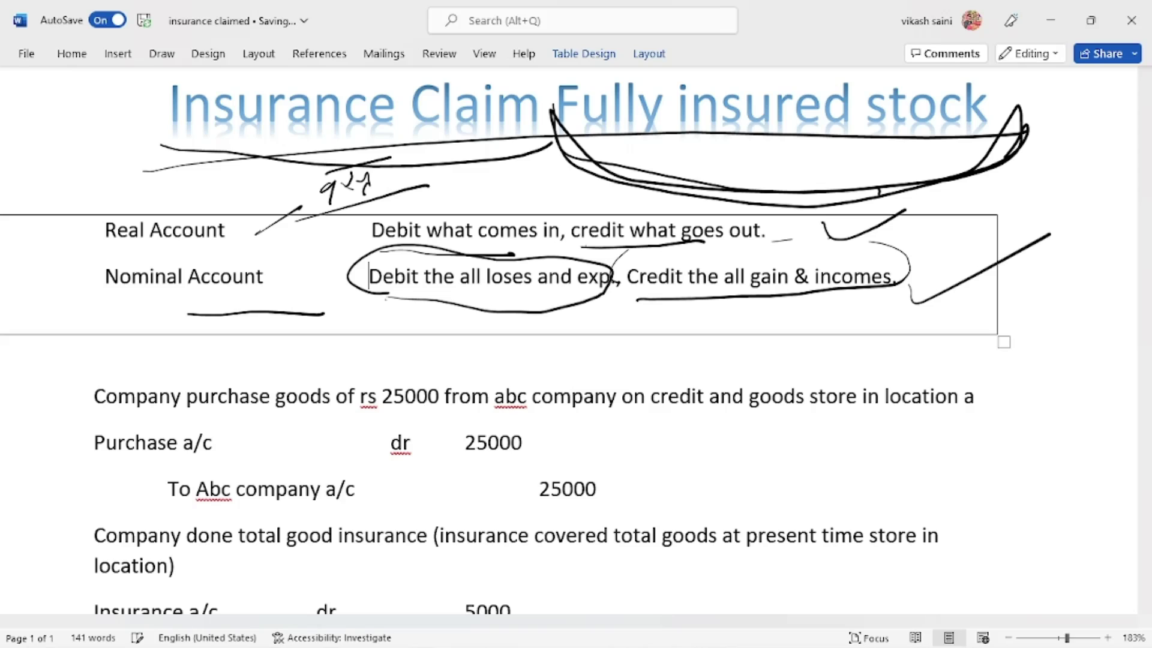
left_click_drag(823, 223, 966, 190)
mouse_move(864, 307)
left_mouse_down()
mouse_move(892, 306)
mouse_move(1030, 238)
left_mouse_up()
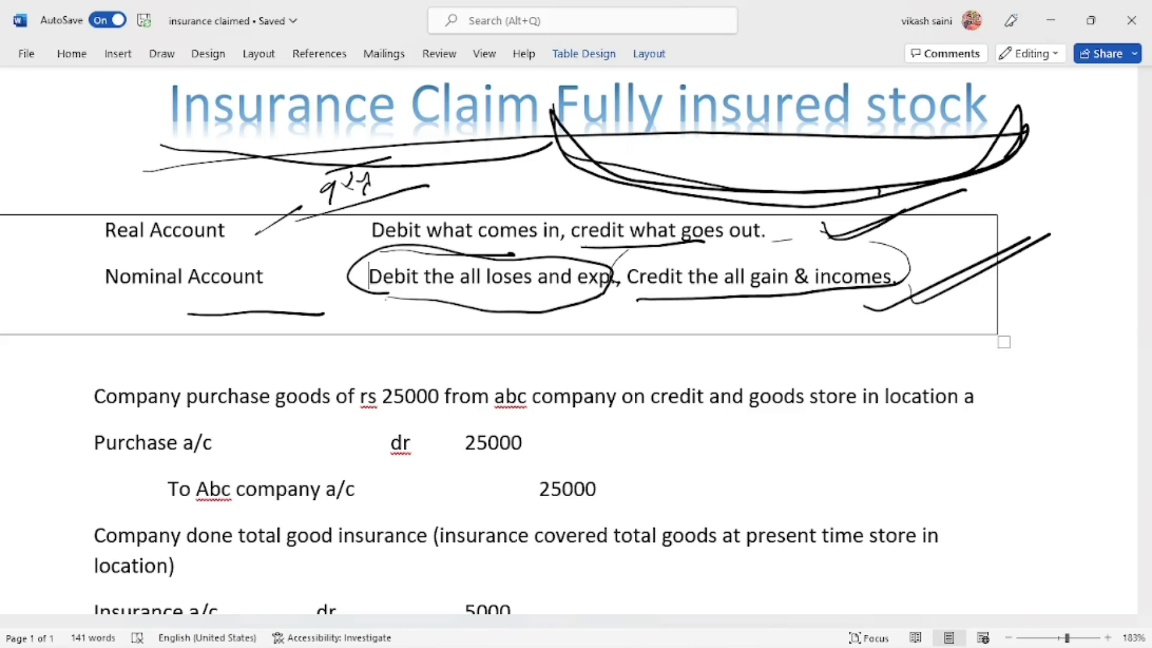
- Switch to TallyPrime and open voucher entry for My Company
key("alt+Tab")
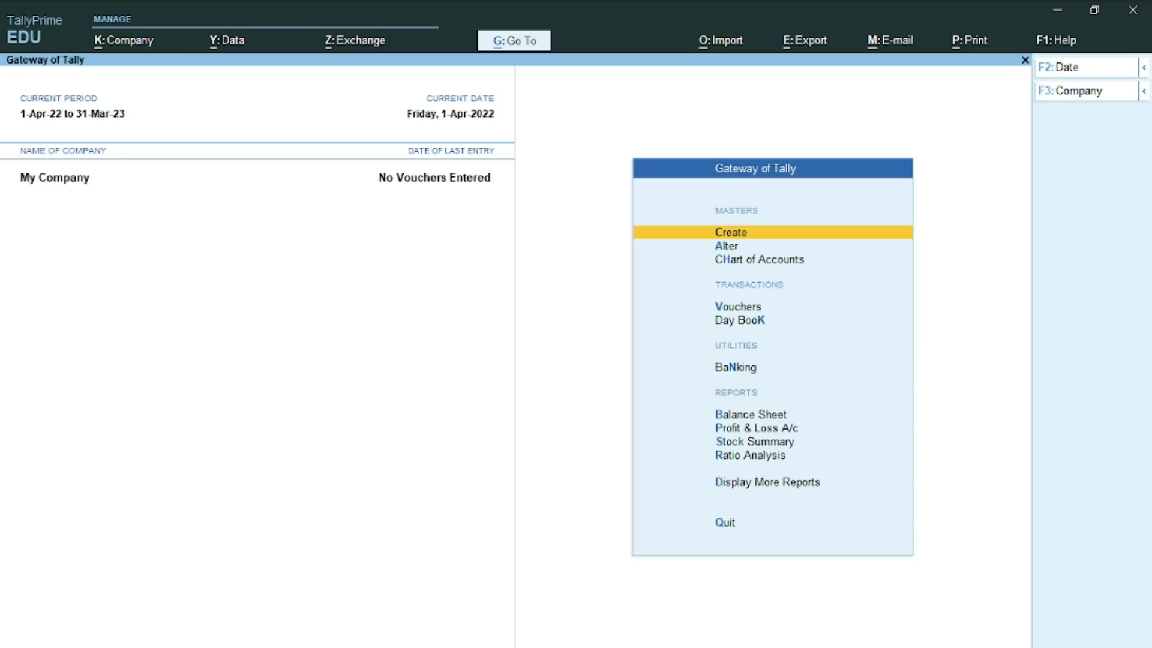
key("Down")
key("Down")
key("Down")
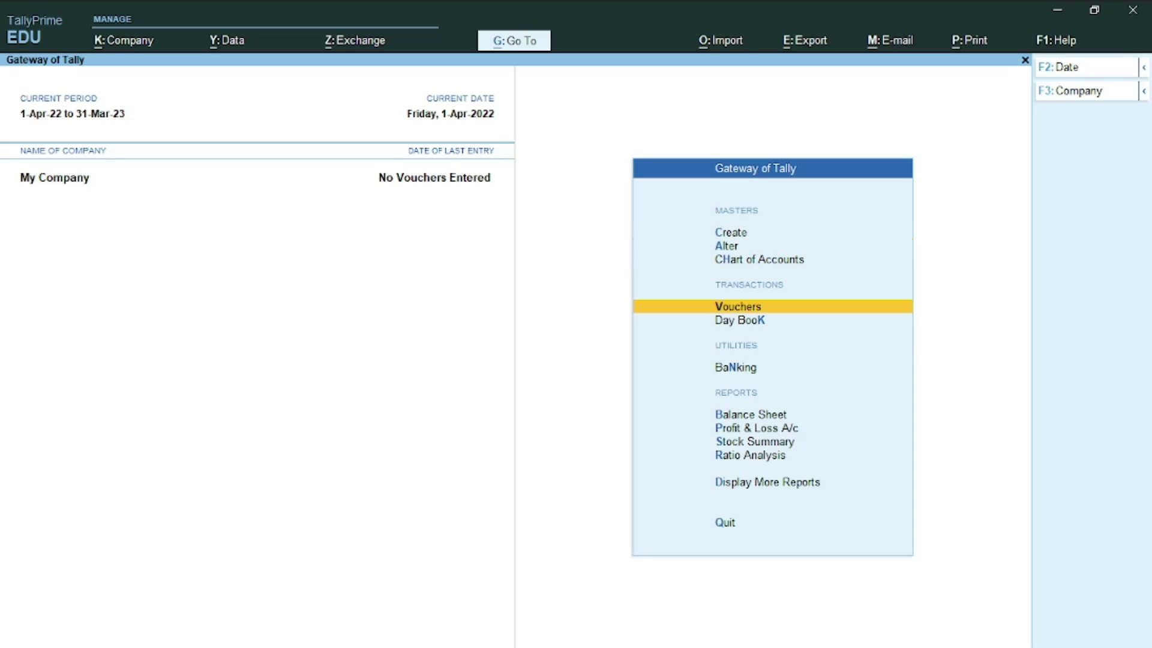
key("Return")
- Return to the Word document, tick the credit purchase statement in ink and underline its key words
key("alt+Tab")
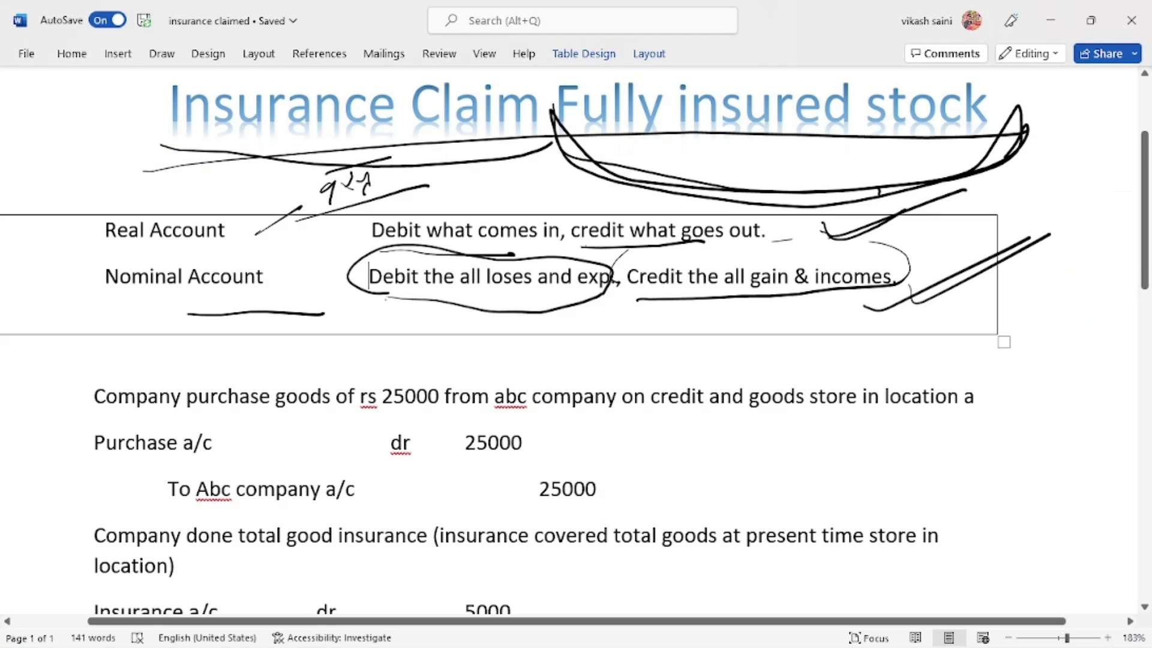
left_click_drag(874, 418, 1064, 379)
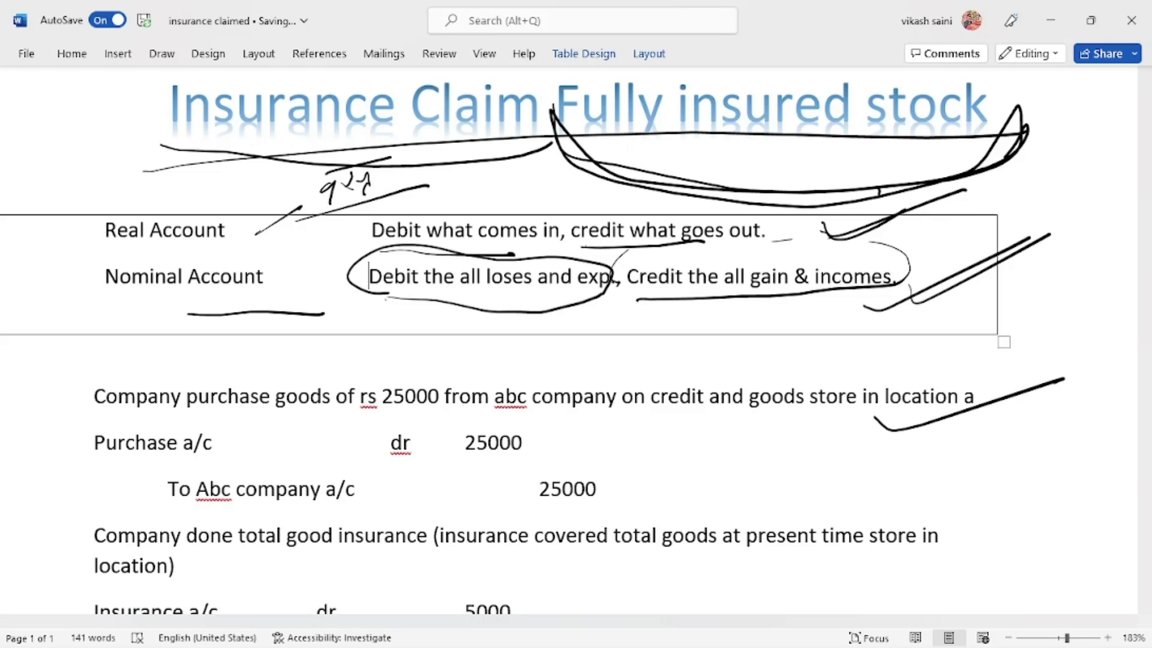
left_click_drag(324, 414, 383, 404)
left_click_drag(549, 416, 631, 420)
left_click_drag(709, 418, 783, 412)
- Switch to TallyPrime, change the voucher type to Journal and create a debit ledger named Purchase under Purchase Accounts
key("alt+Tab")
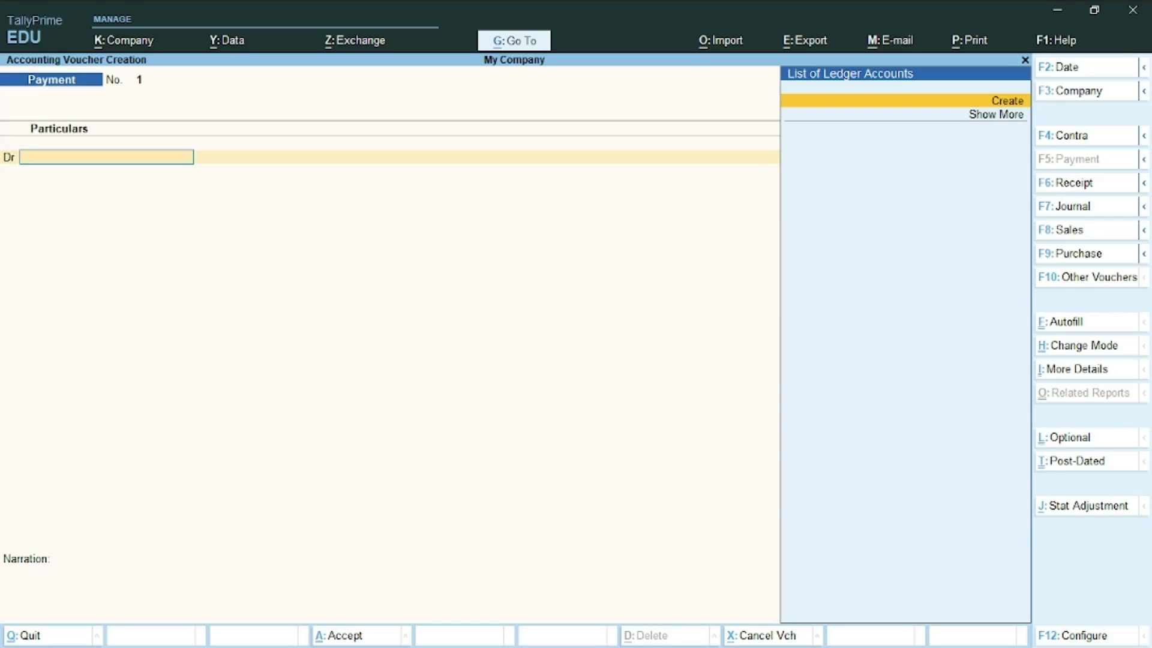
left_click(1088, 206)
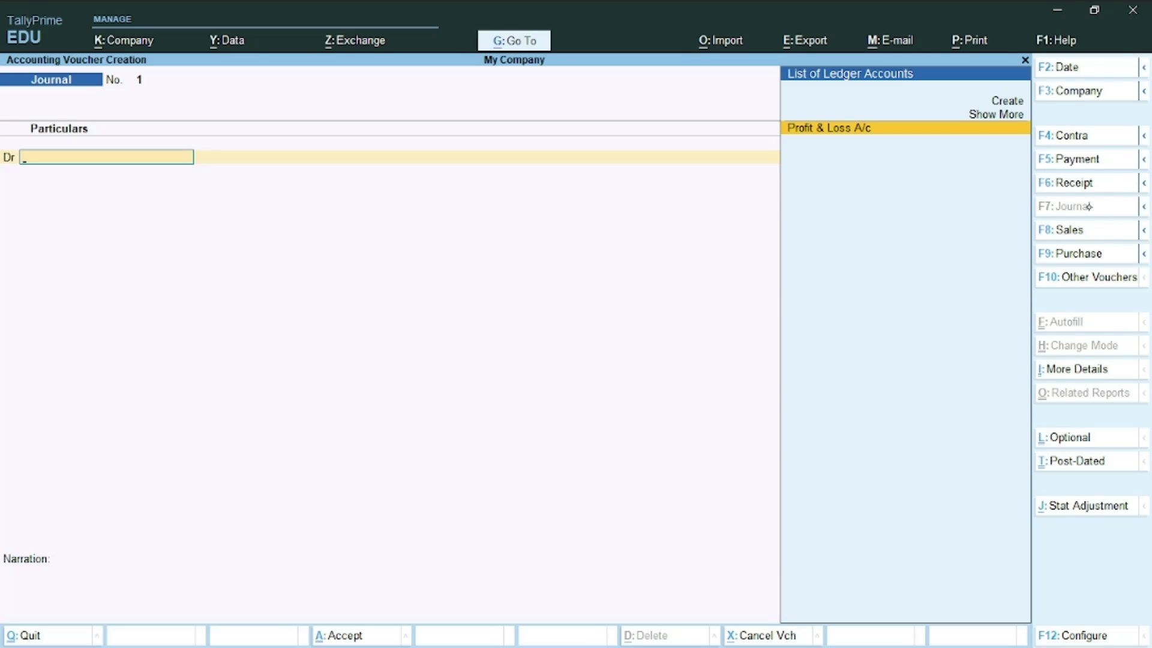
key("alt")
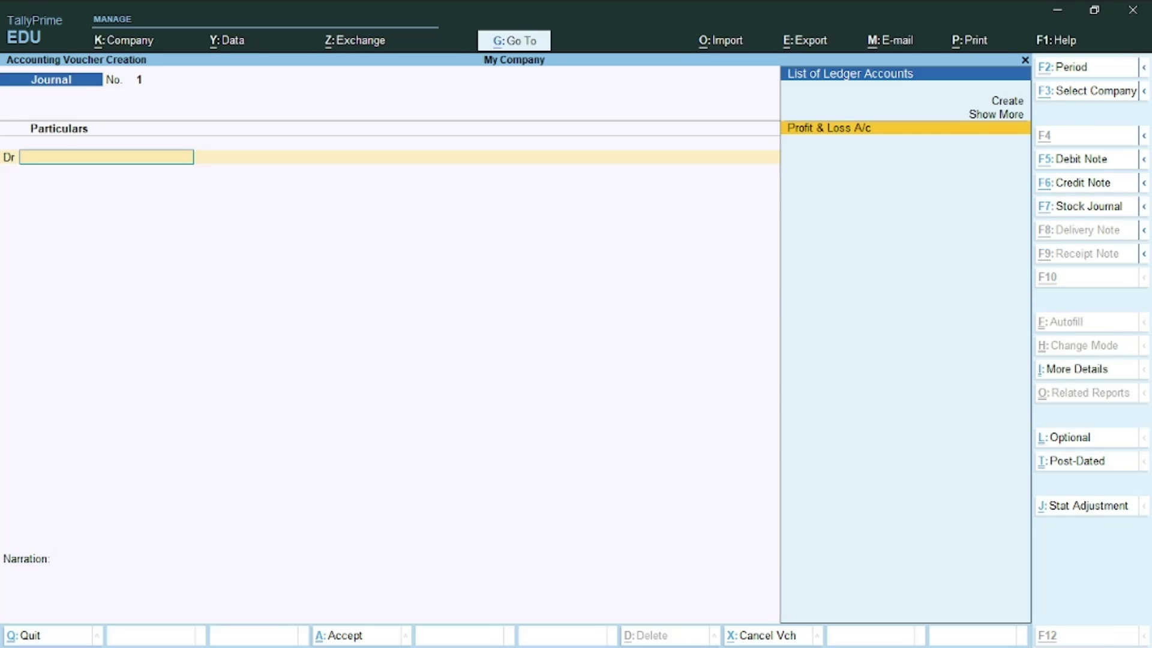
key("alt+c")
type("Purchase")
key("Return")
key("Return")
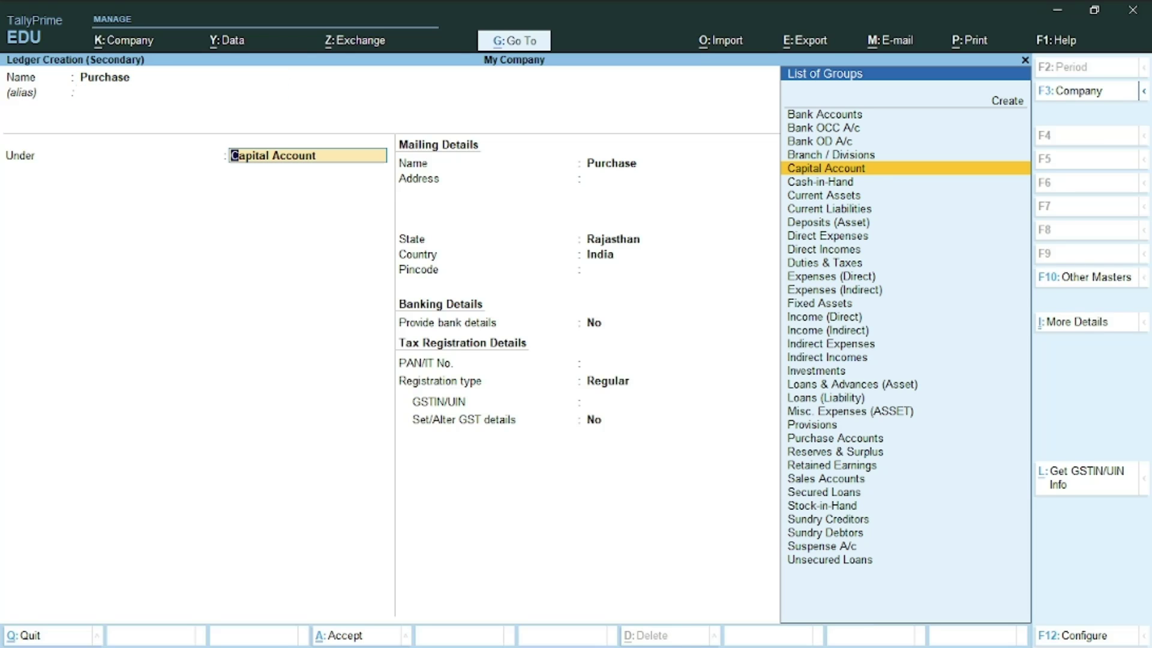
type("Pu")
key("Return")
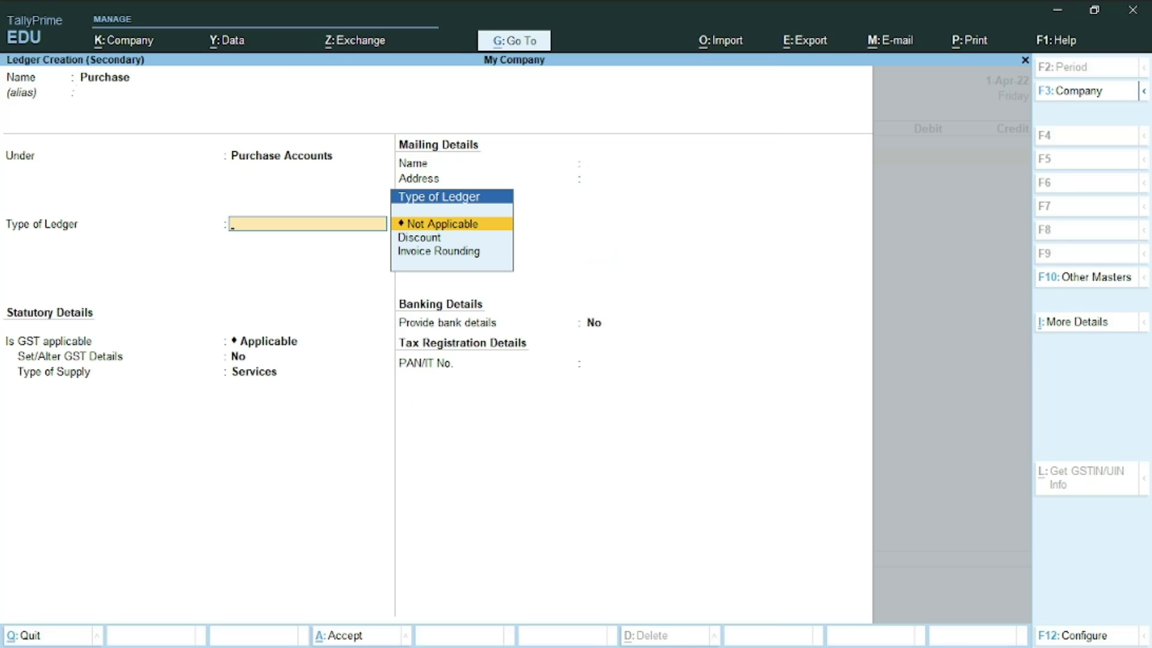
key("ctrl+a")
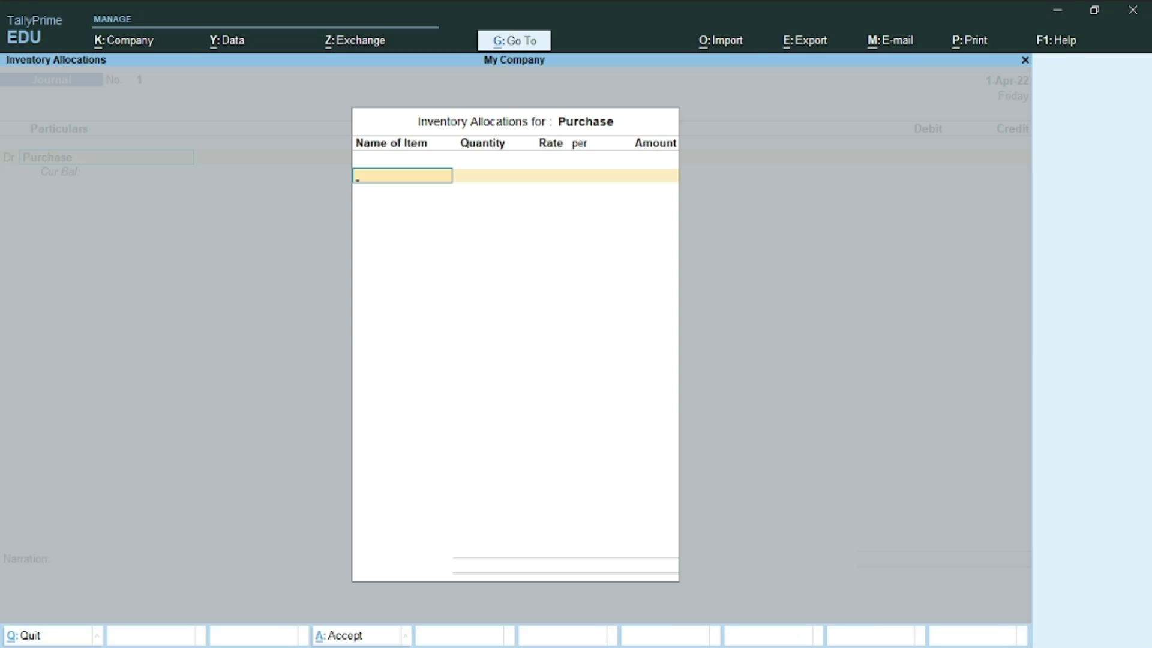
- Skip the inventory allocation for Purchase and debit the ledger with 25,000
key("Escape")
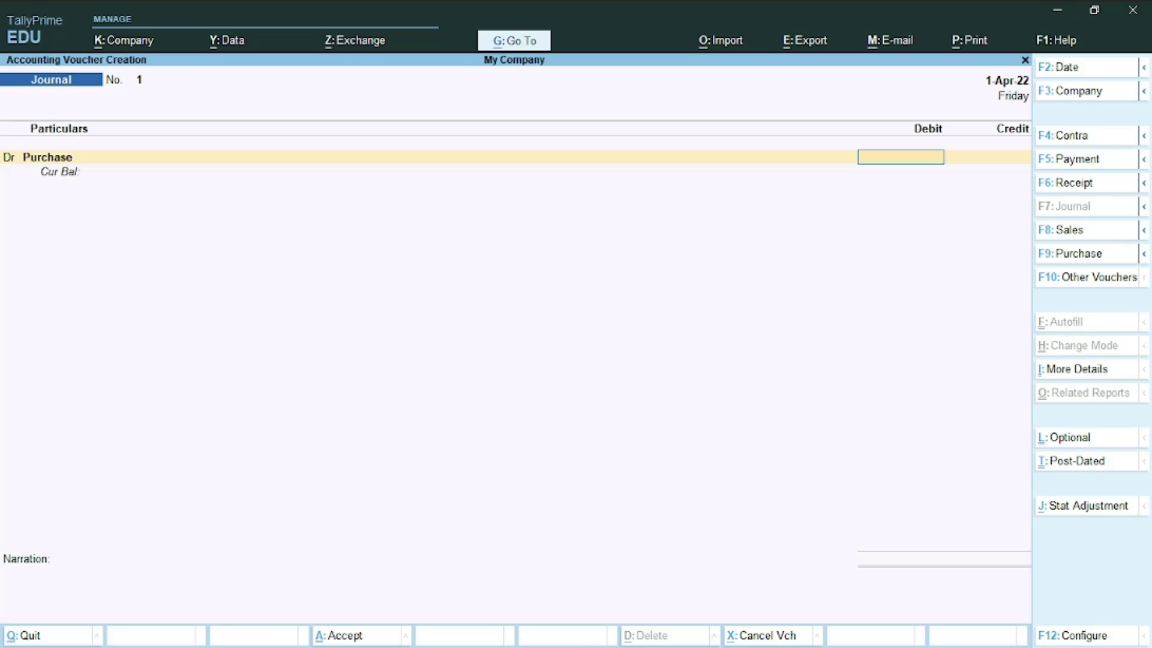
type("25,")
type("000")
key("Return")
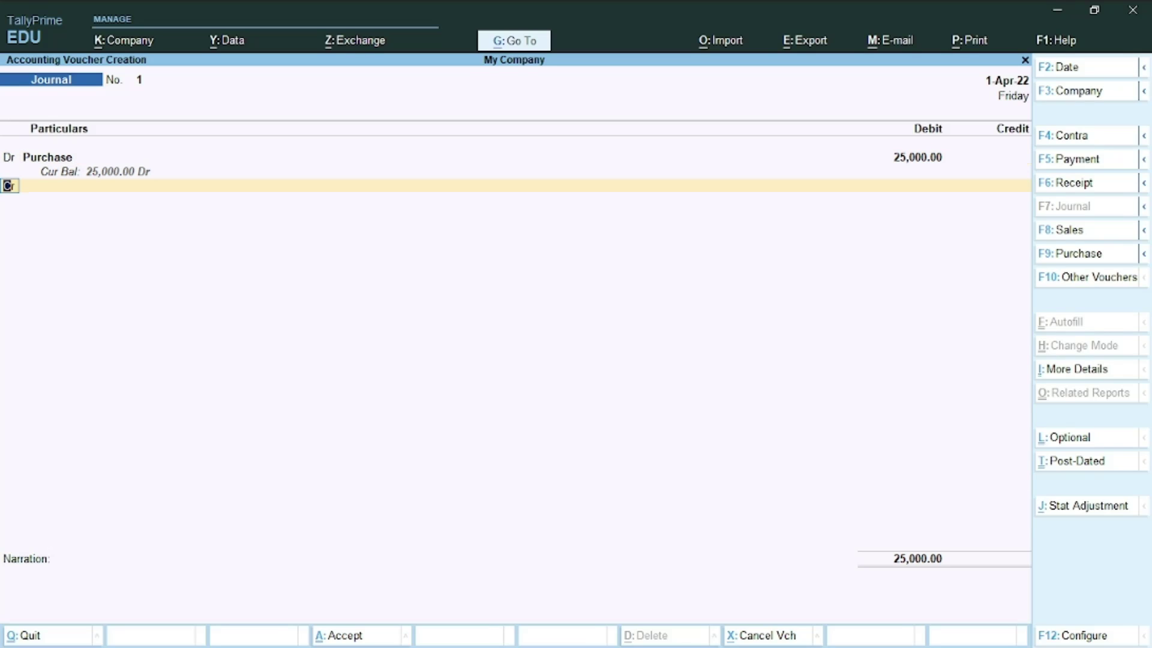
- Create a credit ledger named Abc Company under Sundry Creditors and credit it with 25,000
key("Return")
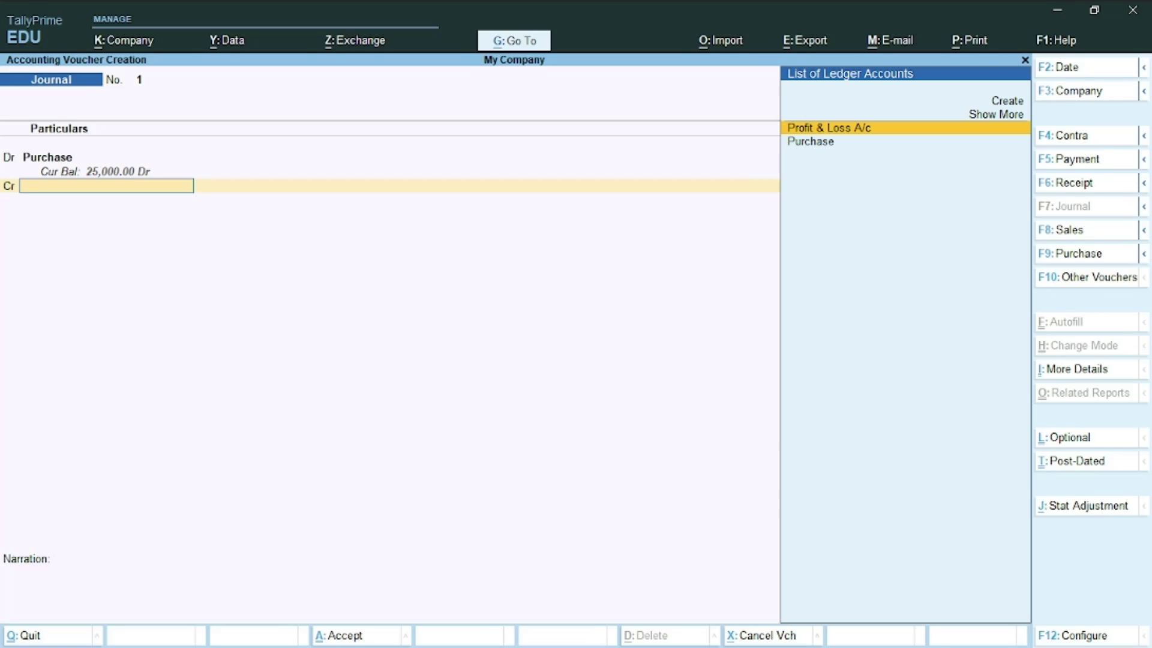
key("alt+c")
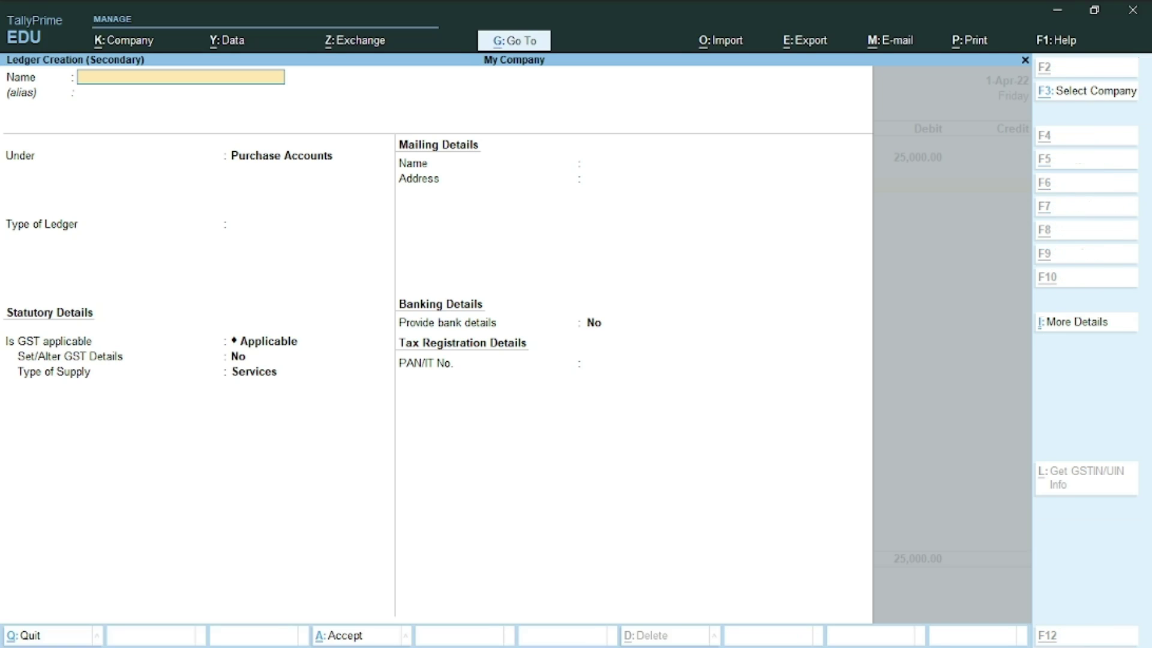
type("A")
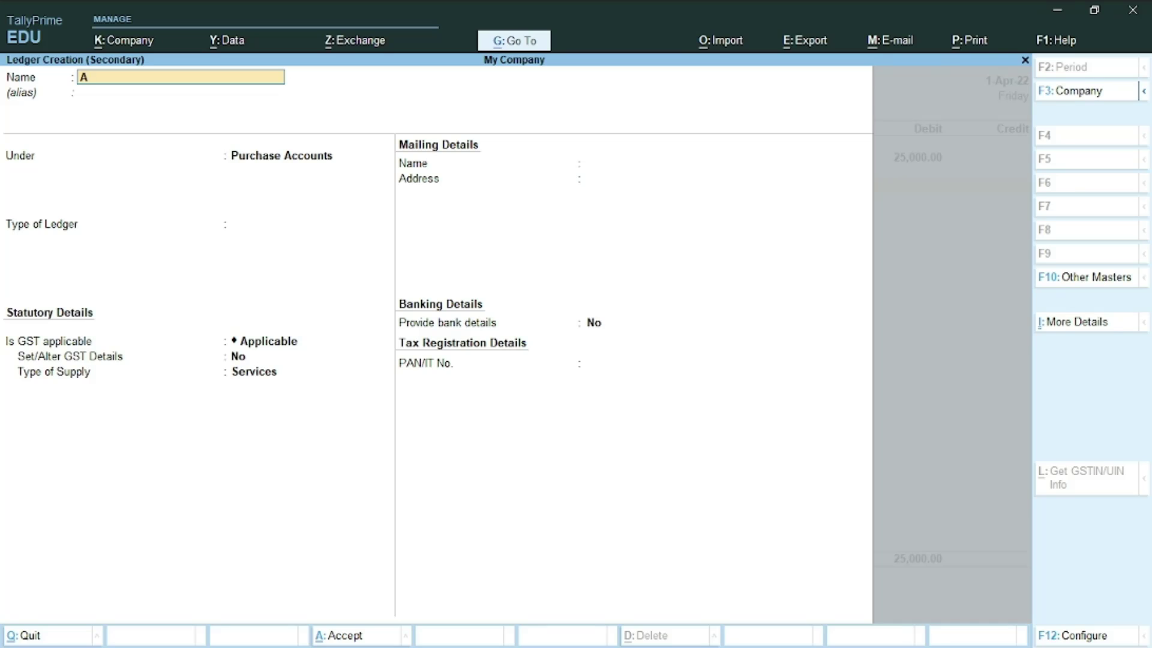
type("bc Company")
key("Return")
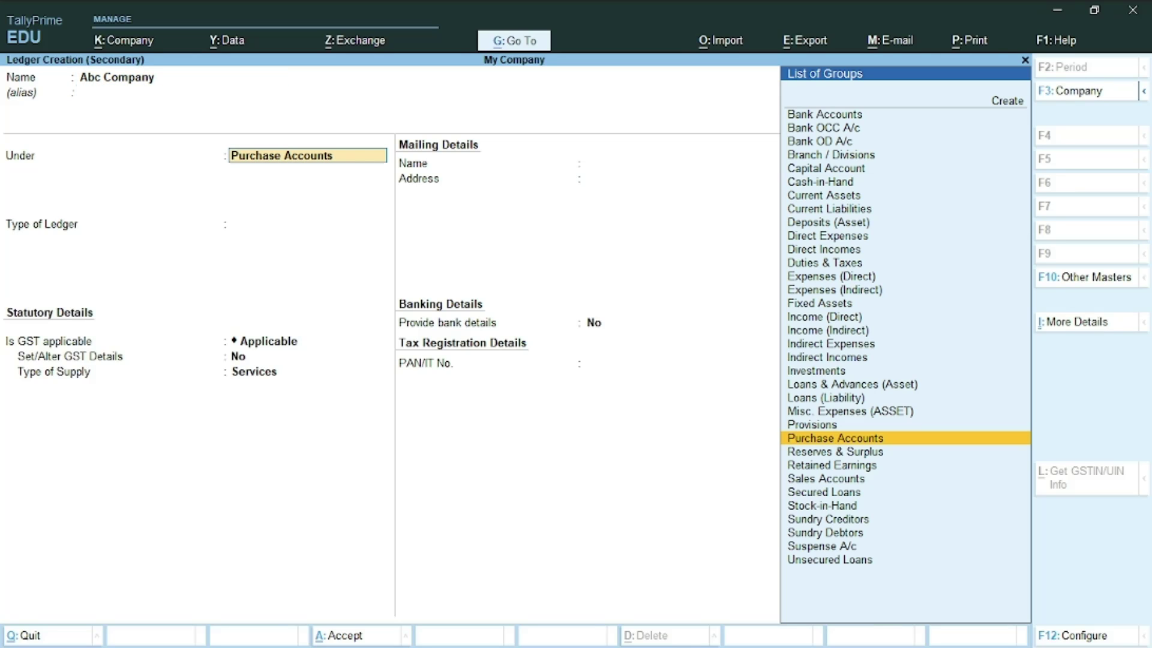
type("Su")
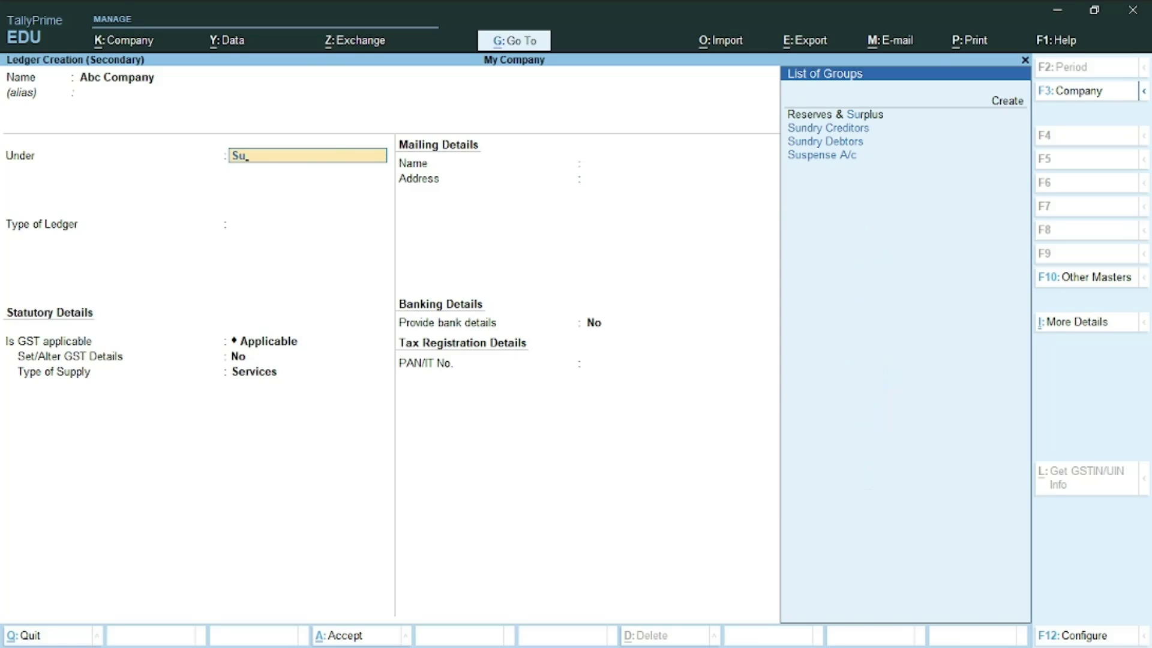
key("Down")
key("Return")
key("Return")
key("Return")
key("Return")
key("Return")
key("Return")
key("ctrl+a")
key("Return")
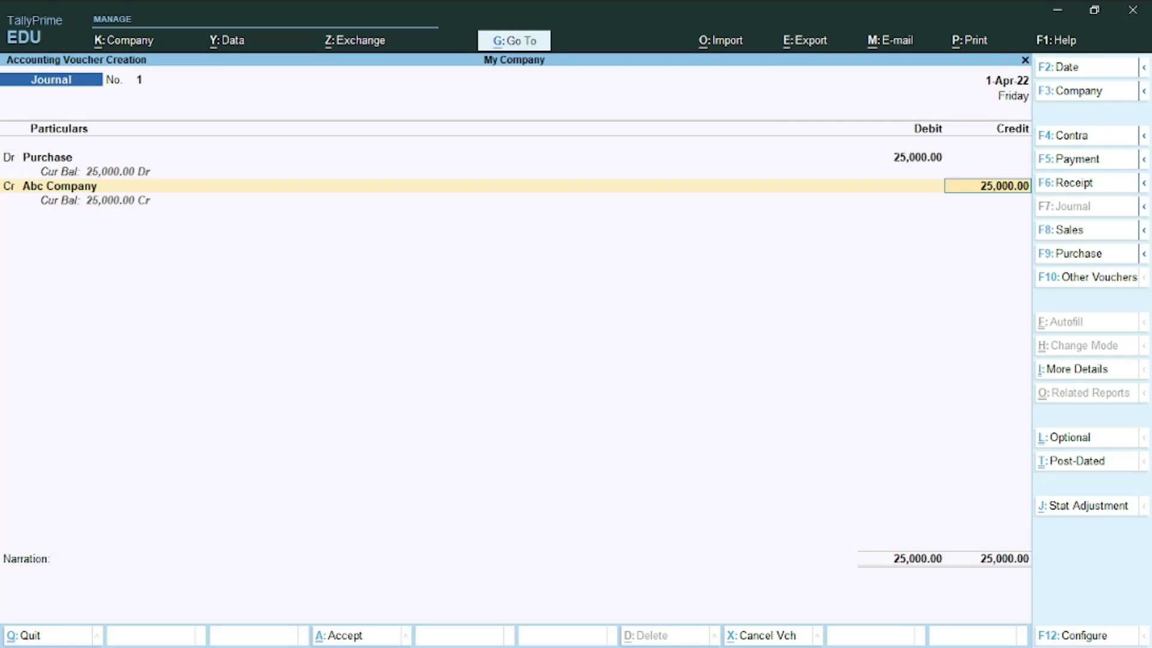
- In the Word document, underline the Real Account rule's "comes in" and "goes out" parts and sketch a circled note below Nominal Account
key("alt+Tab")
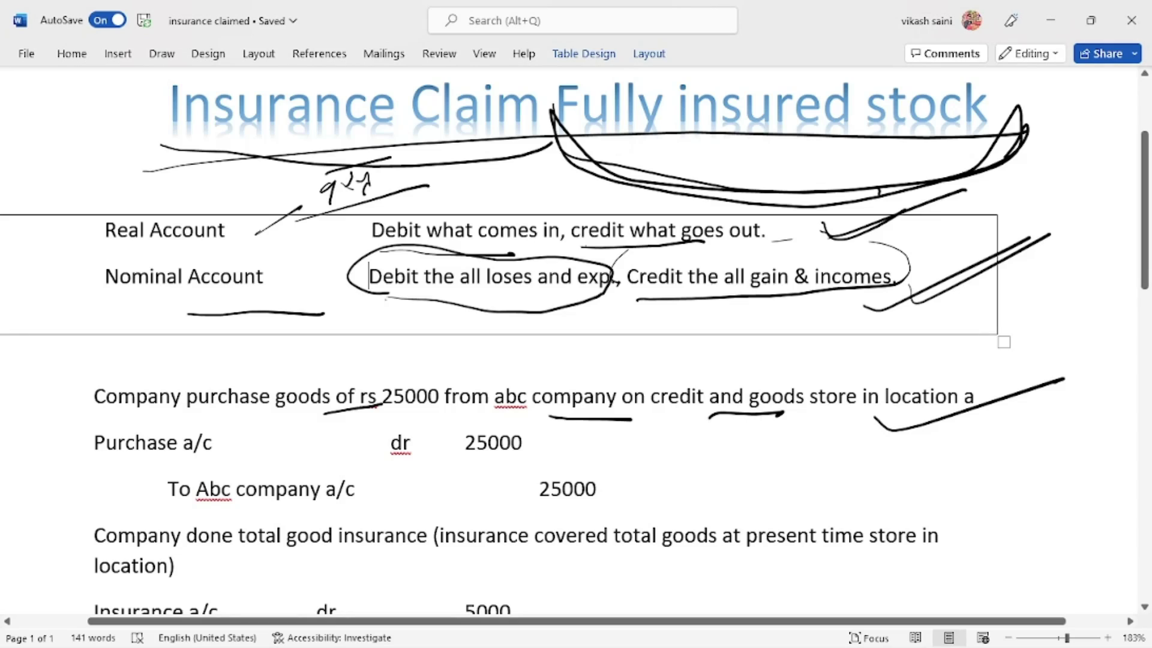
left_click_drag(474, 243, 585, 250)
key("alt+Tab")
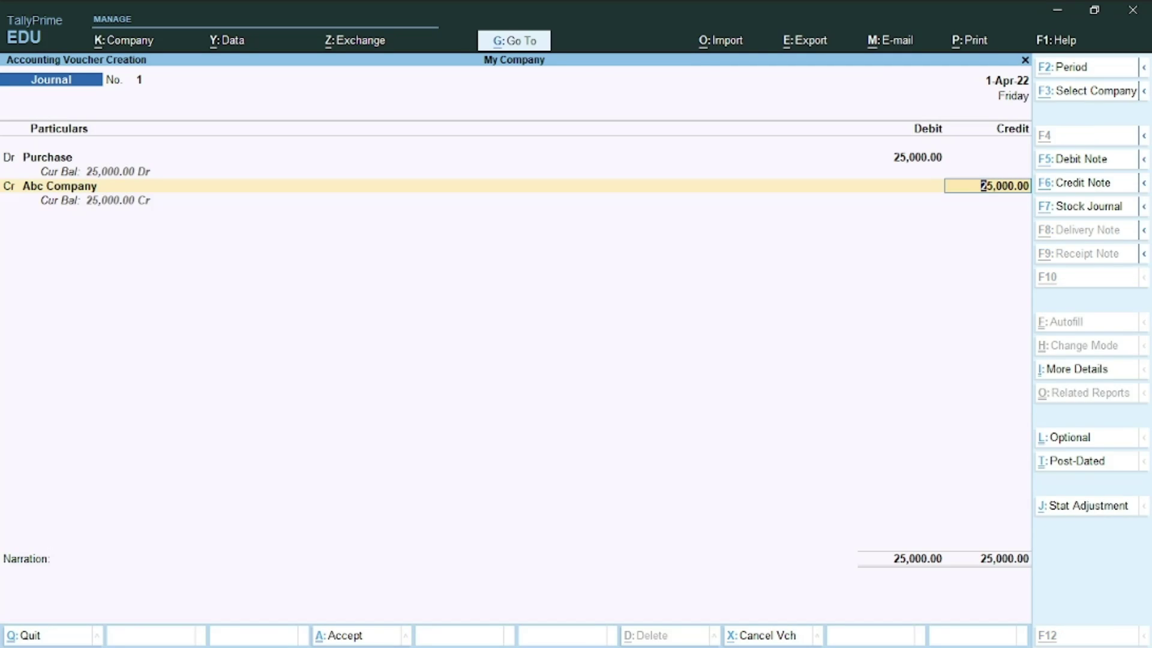
key("alt+Tab")
left_click_drag(649, 249, 778, 242)
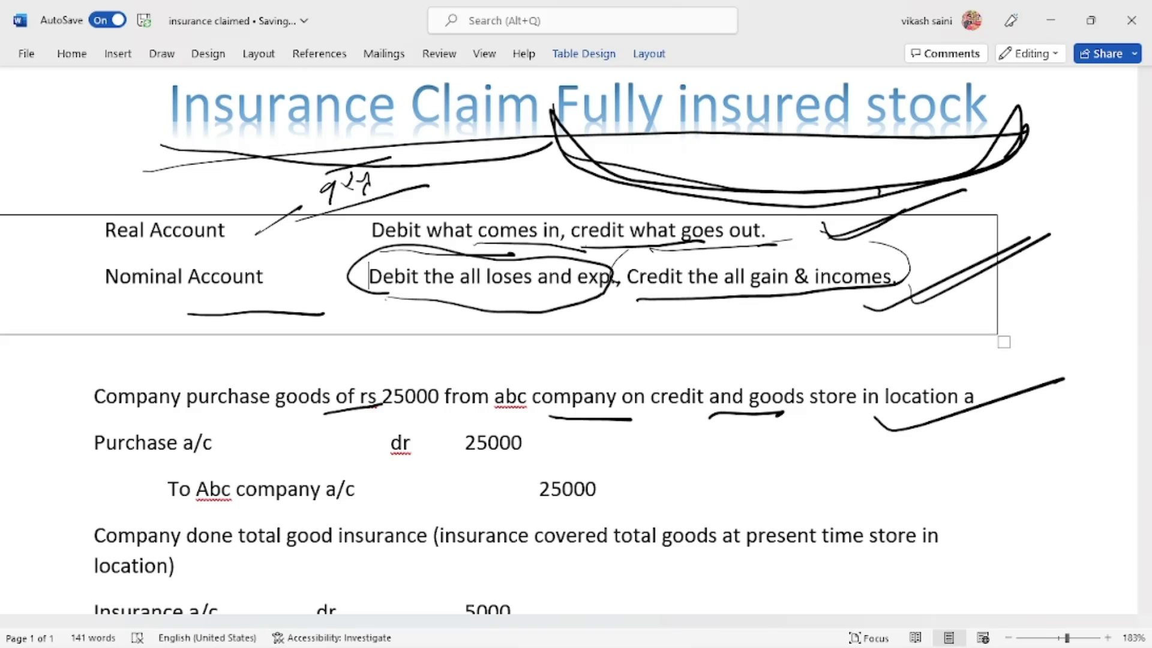
mouse_move(161, 364)
left_mouse_down()
mouse_move(178, 343)
mouse_move(207, 348)
left_mouse_up()
mouse_move(217, 324)
left_mouse_down()
mouse_move(144, 336)
mouse_move(213, 351)
mouse_move(290, 303)
mouse_move(280, 357)
left_mouse_up()
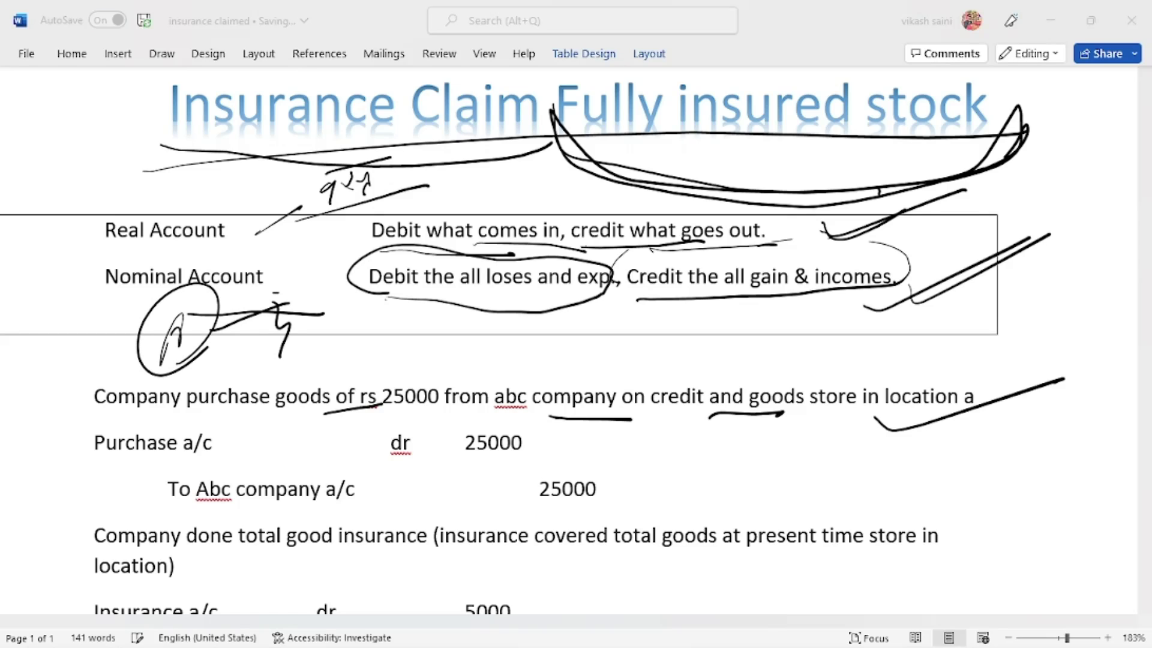
- Switch to TallyPrime and save the Purchase to Abc Company journal voucher
key("alt+Tab")
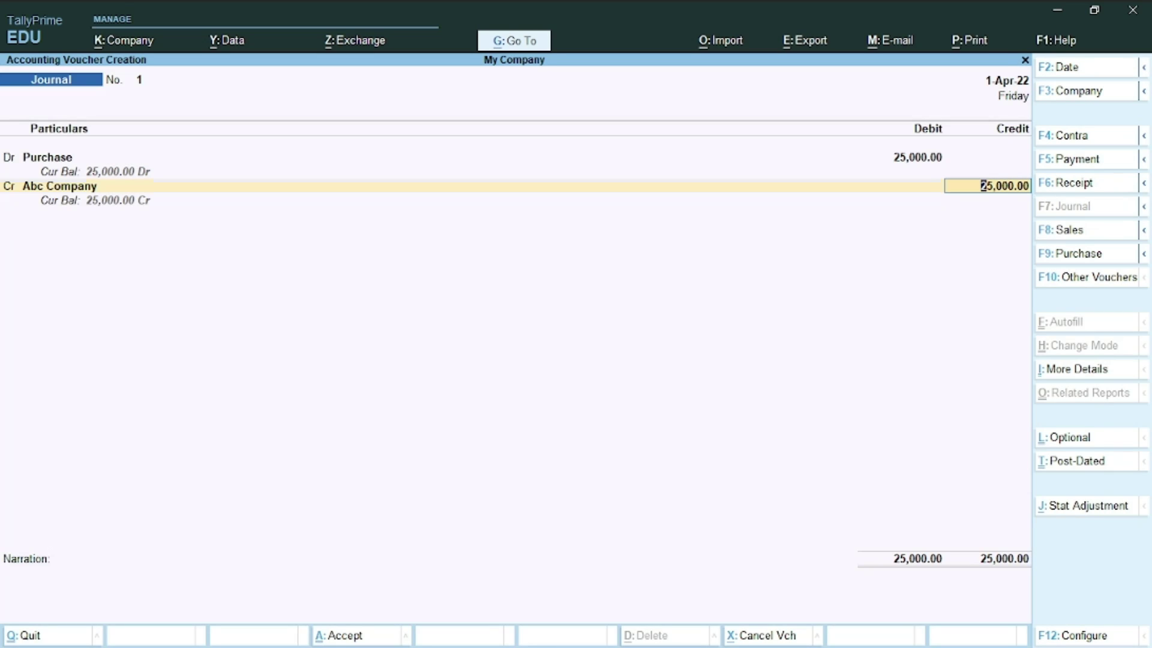
key("ctrl")
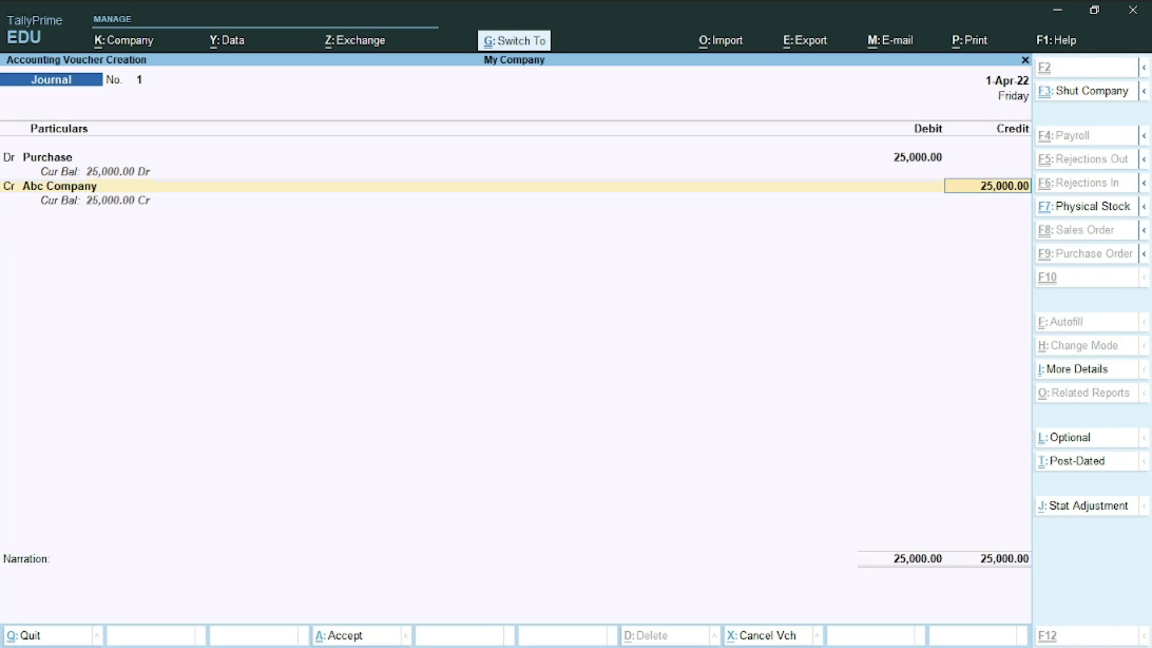
key("ctrl+a")
- Return to the Word document, tick the purchase journal entry in ink, and underline and bracket the total goods insurance statement
key("alt+Tab")
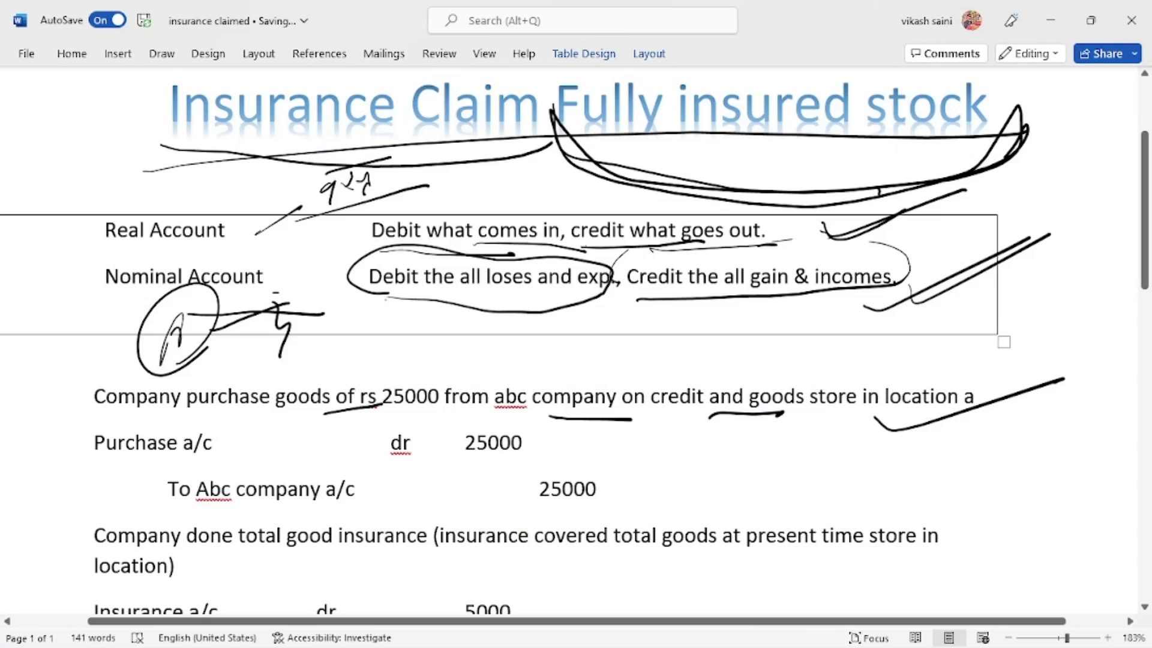
left_click_drag(697, 479, 803, 429)
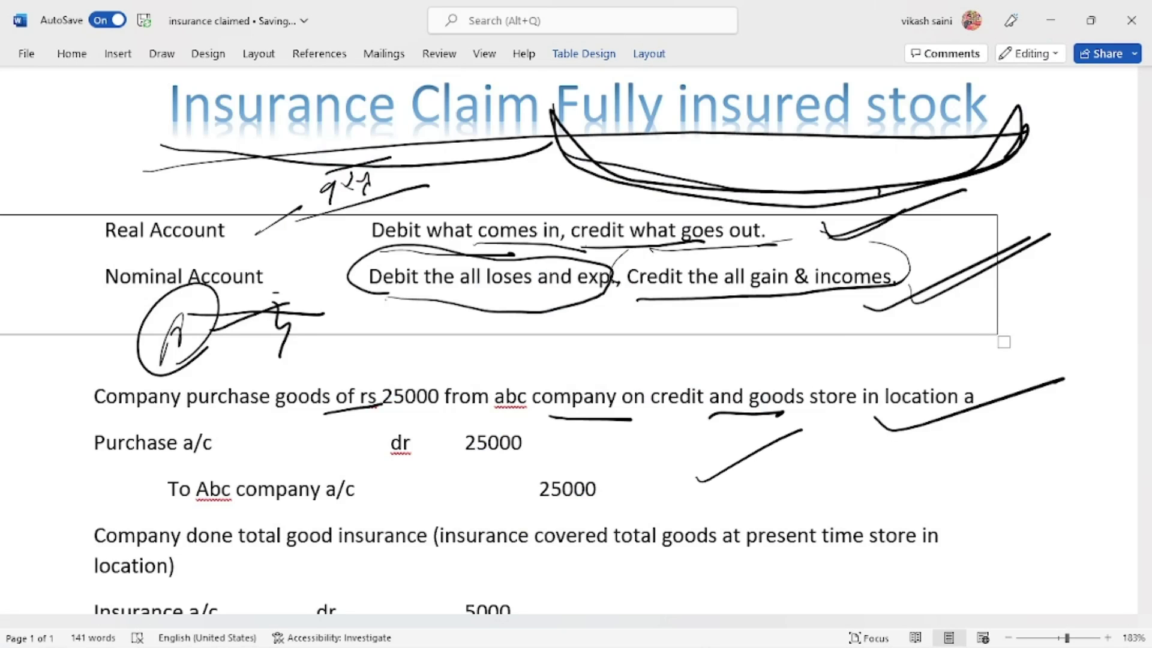
scroll(532, 340, "down", 5)
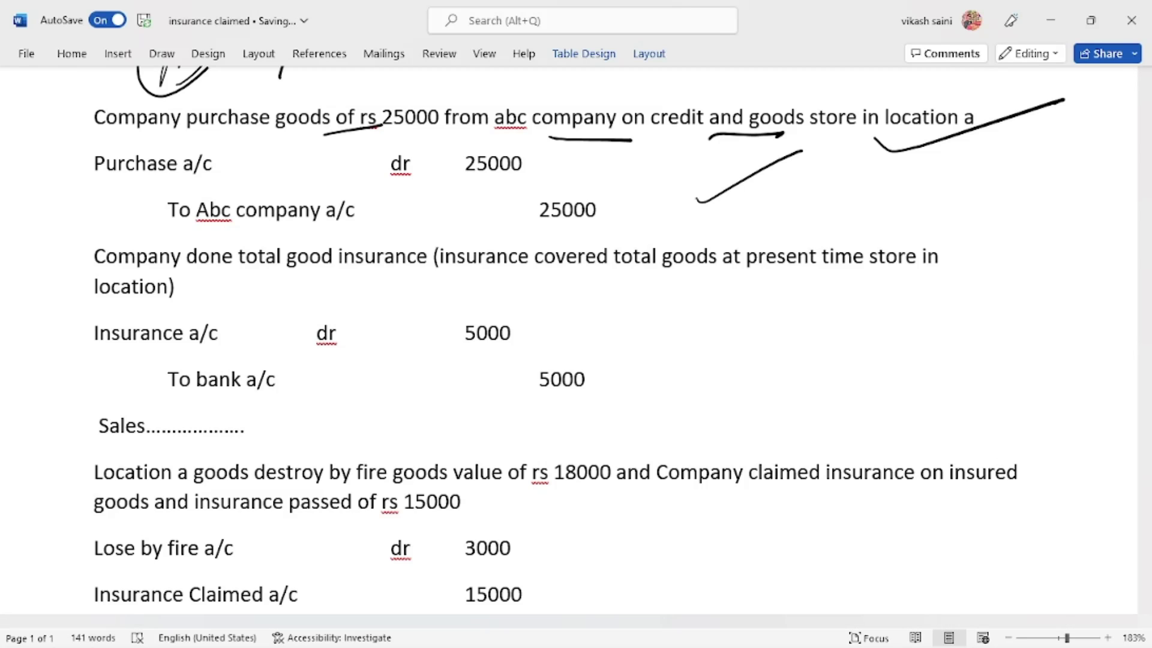
left_click_drag(239, 277, 391, 283)
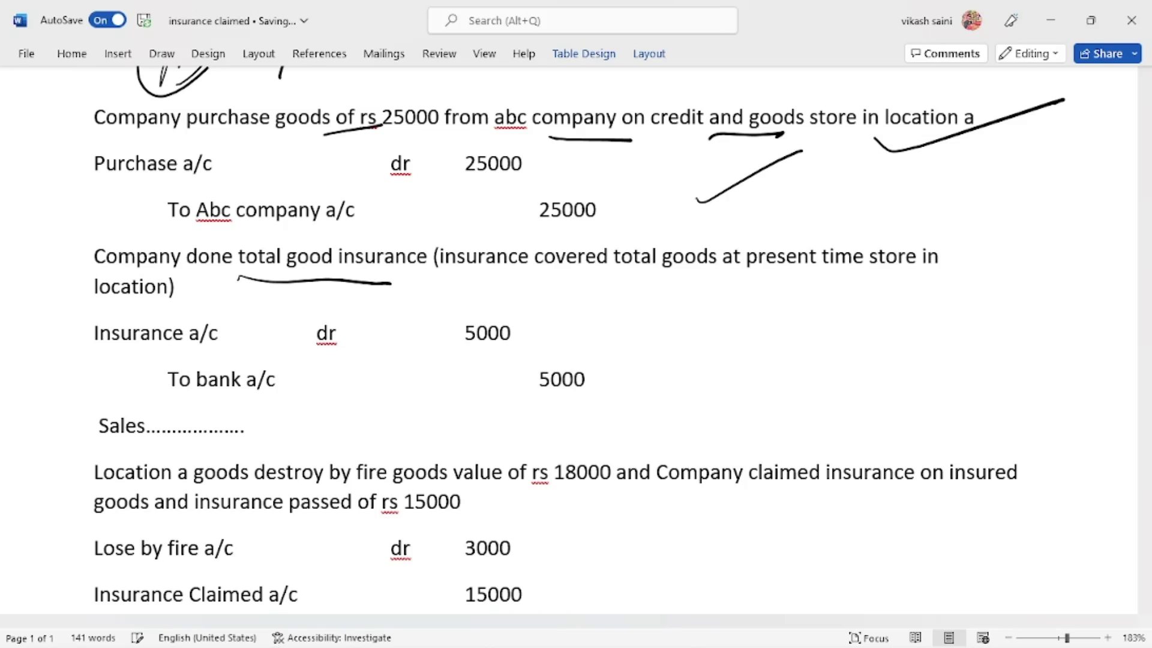
mouse_move(521, 277)
left_mouse_down()
mouse_move(954, 273)
mouse_move(878, 217)
left_mouse_up()
left_click_drag(88, 211, 93, 321)
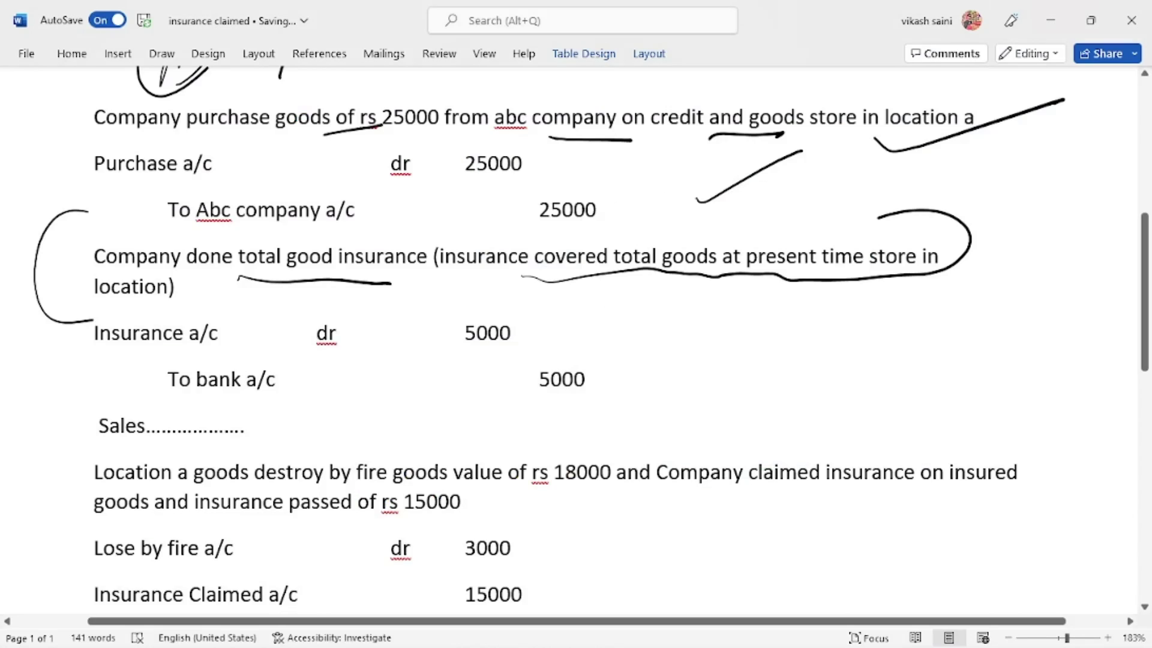
- Underline both 5000 amounts of the insurance entry and handwrite a circled "yr" beside them
left_click_drag(417, 347, 569, 355)
left_click_drag(486, 402, 661, 399)
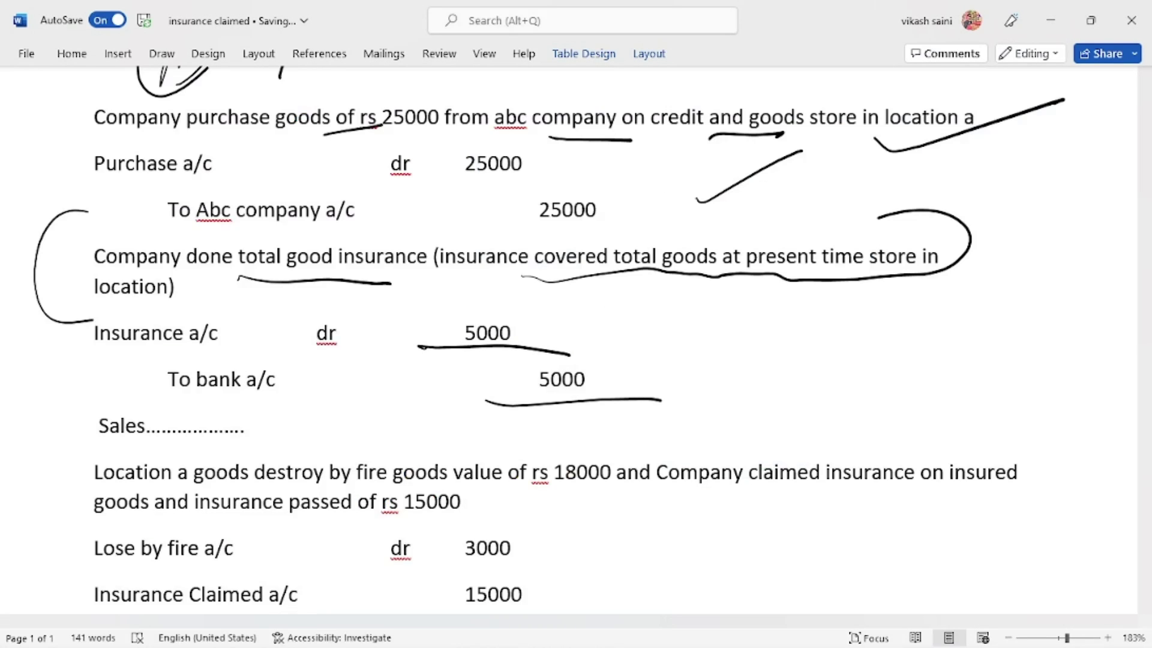
mouse_move(675, 326)
left_mouse_down()
mouse_move(715, 330)
mouse_move(672, 376)
left_mouse_up()
mouse_move(750, 322)
left_mouse_down()
mouse_move(727, 342)
mouse_move(735, 330)
left_mouse_up()
mouse_move(720, 371)
left_mouse_down()
mouse_move(795, 306)
mouse_move(714, 378)
left_mouse_up()
left_click_drag(794, 329, 847, 317)
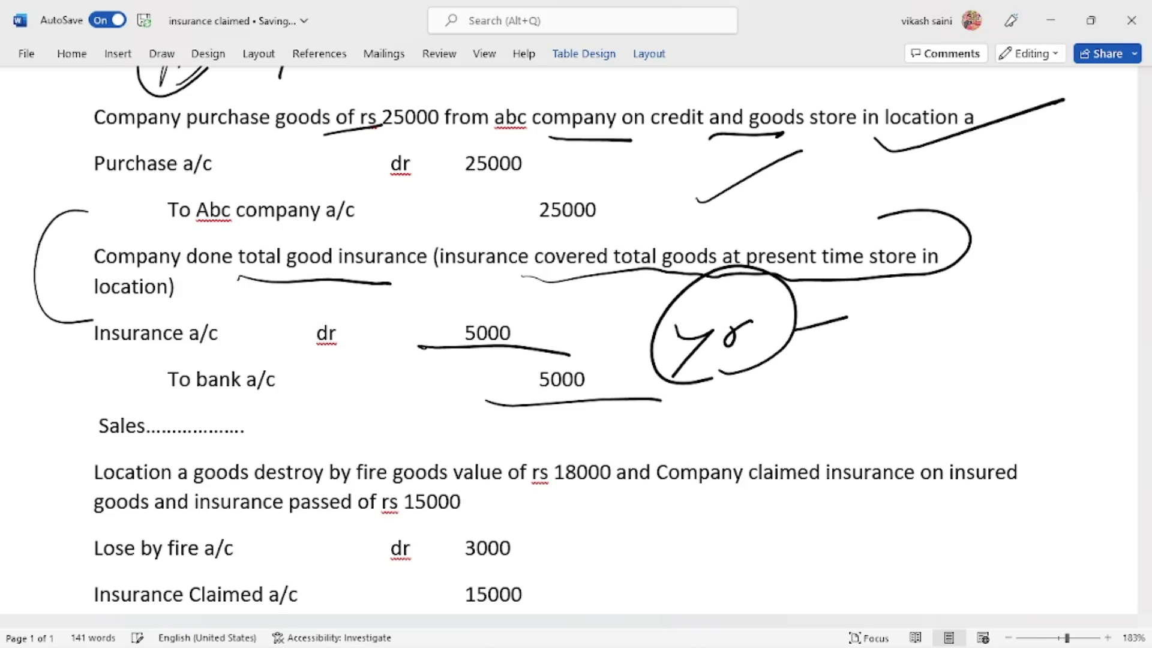
- Tick the Insurance a/c to bank a/c journal entry in ink in the Word document
key("alt+Tab")
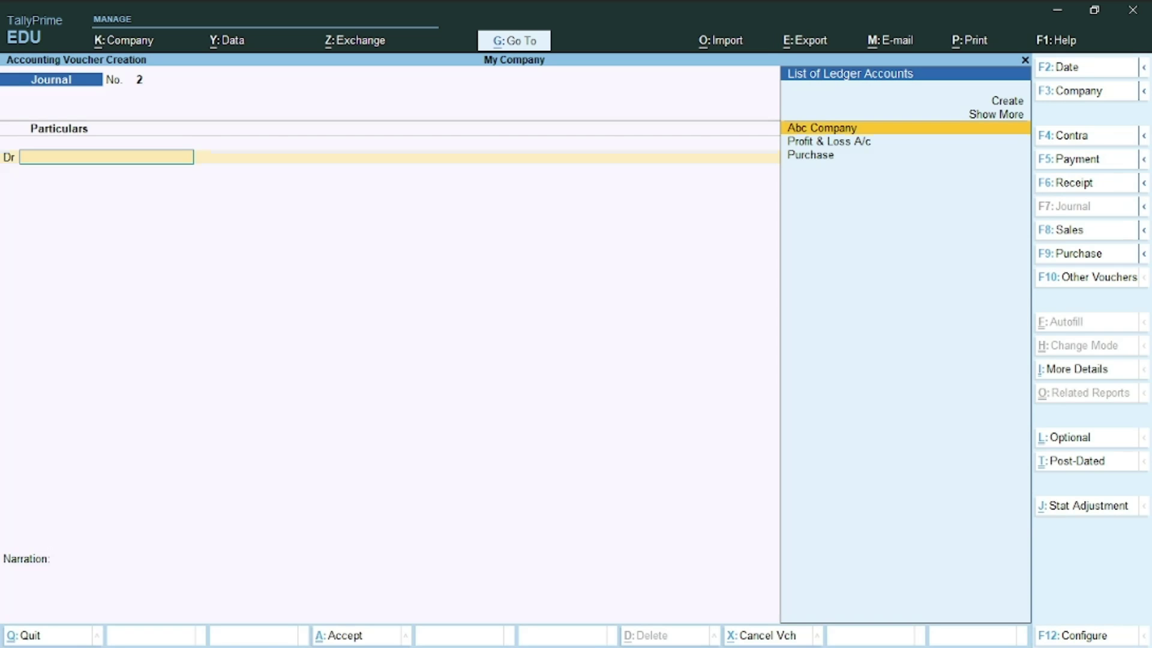
key("alt+Tab")
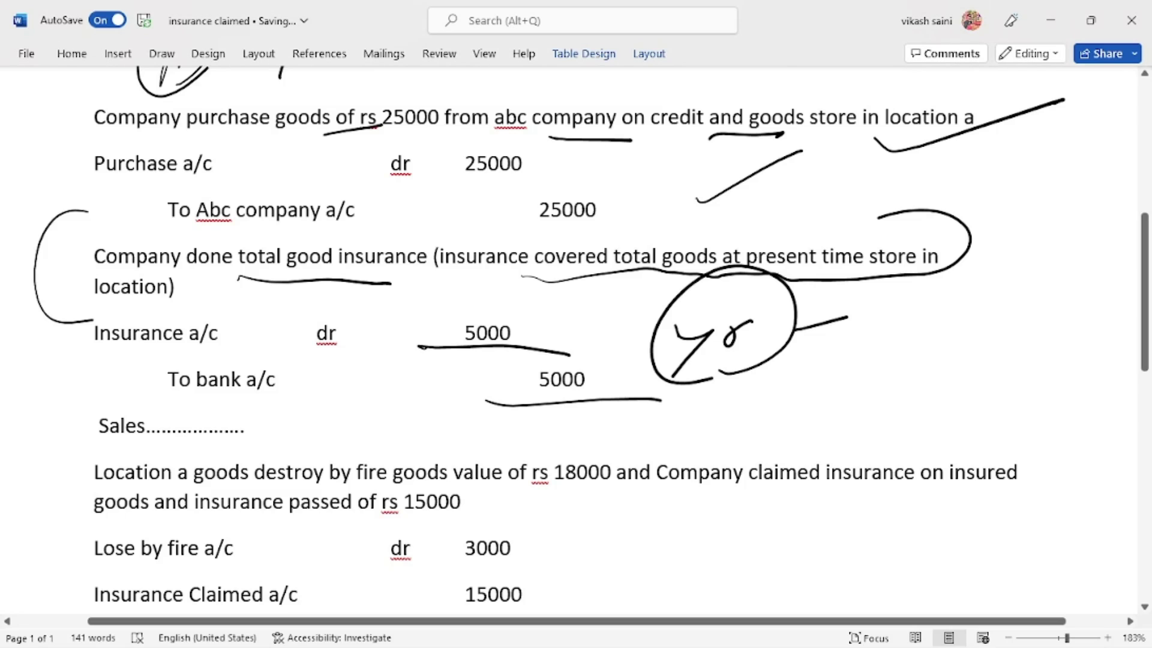
left_click_drag(258, 414, 375, 342)
- Switch to TallyPrime and change the voucher type from Journal to Payment
key("alt+Tab")
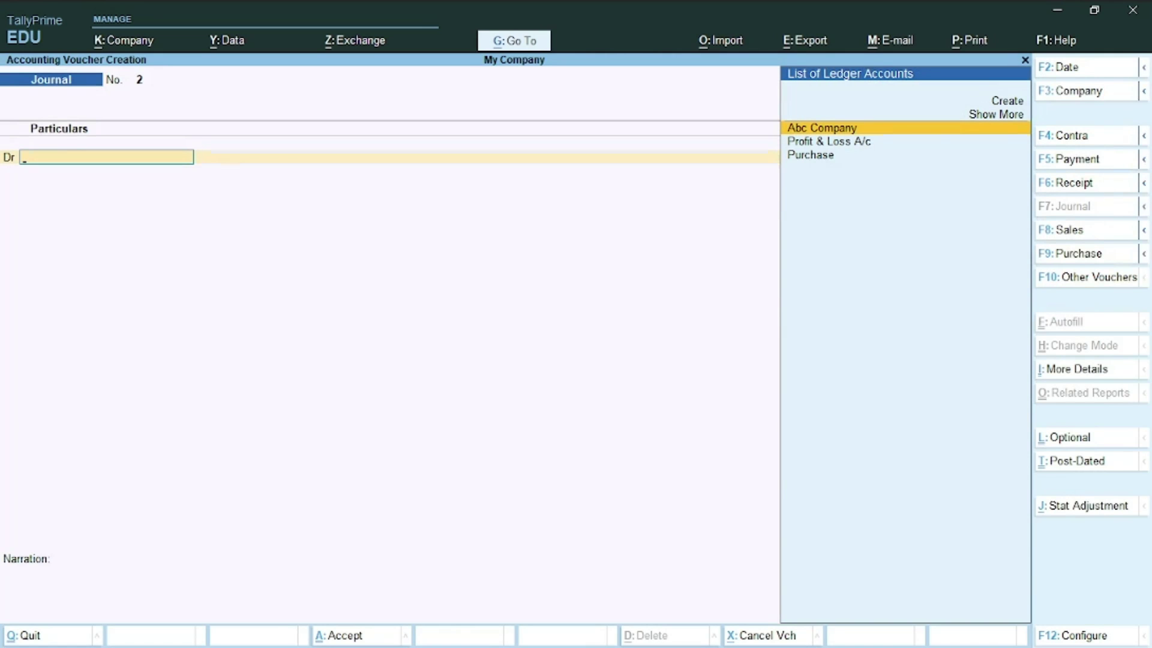
left_click(1104, 153)
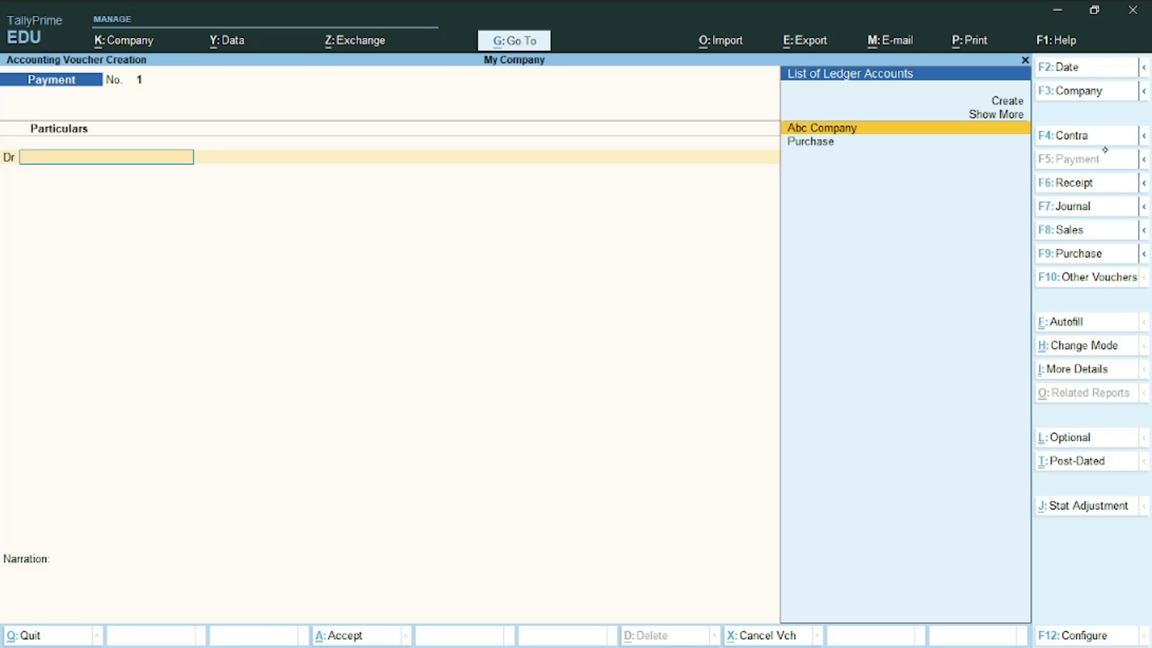
key("alt+Tab")
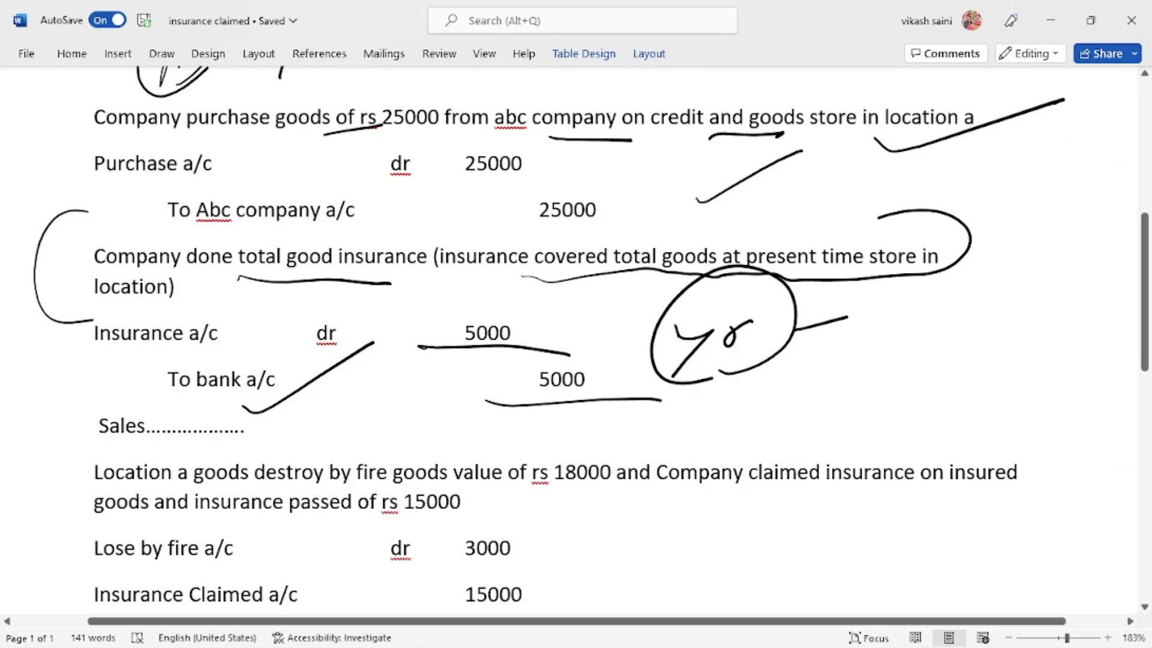
key("alt+Tab")
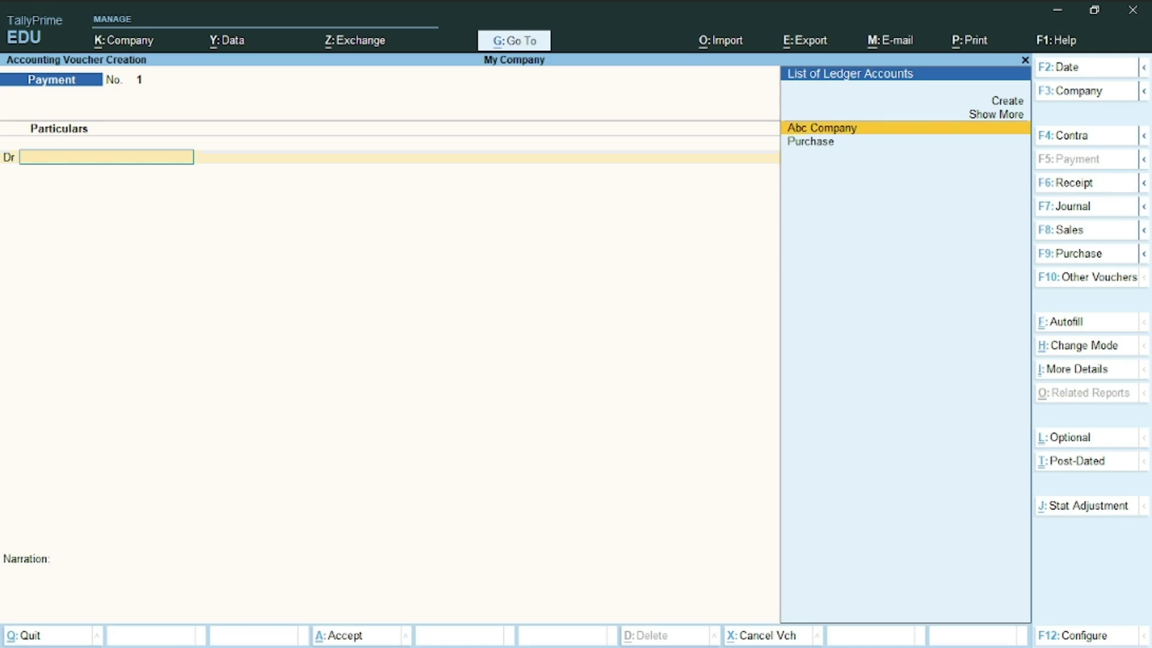
- Create an Insurance Premium ledger under Current Assets as the payment voucher's debit account
key("alt")
key("alt+c")
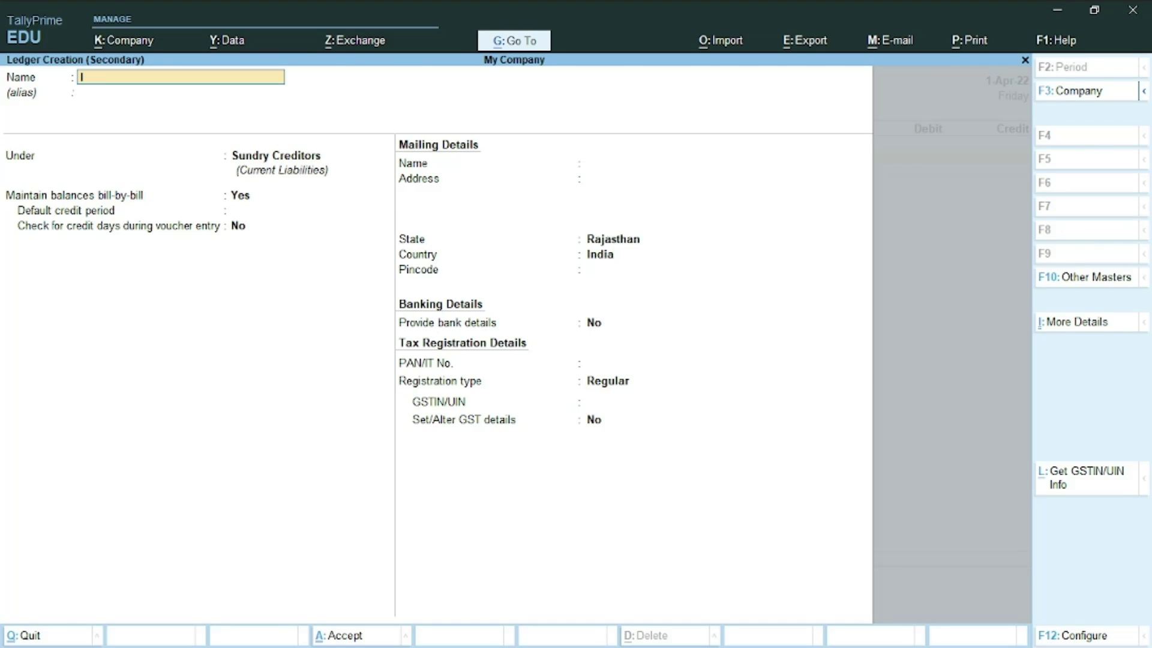
type("Insurance Pre")
key("BackSpace")
type("mium")
key("Return")
key("Return")
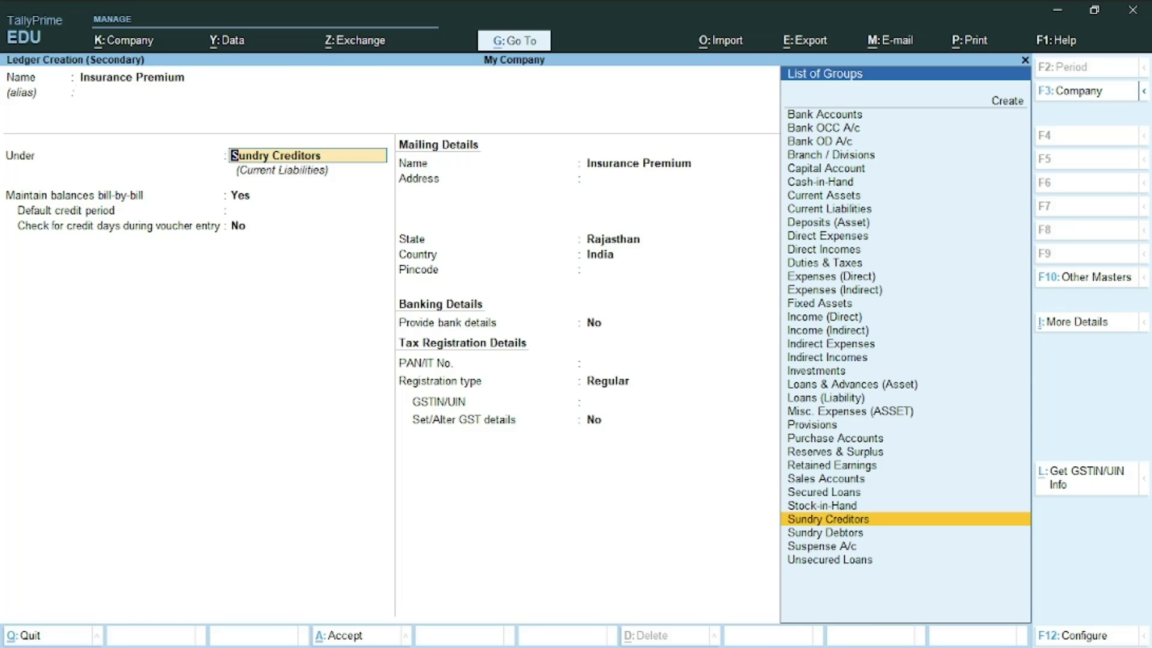
type("Cu")
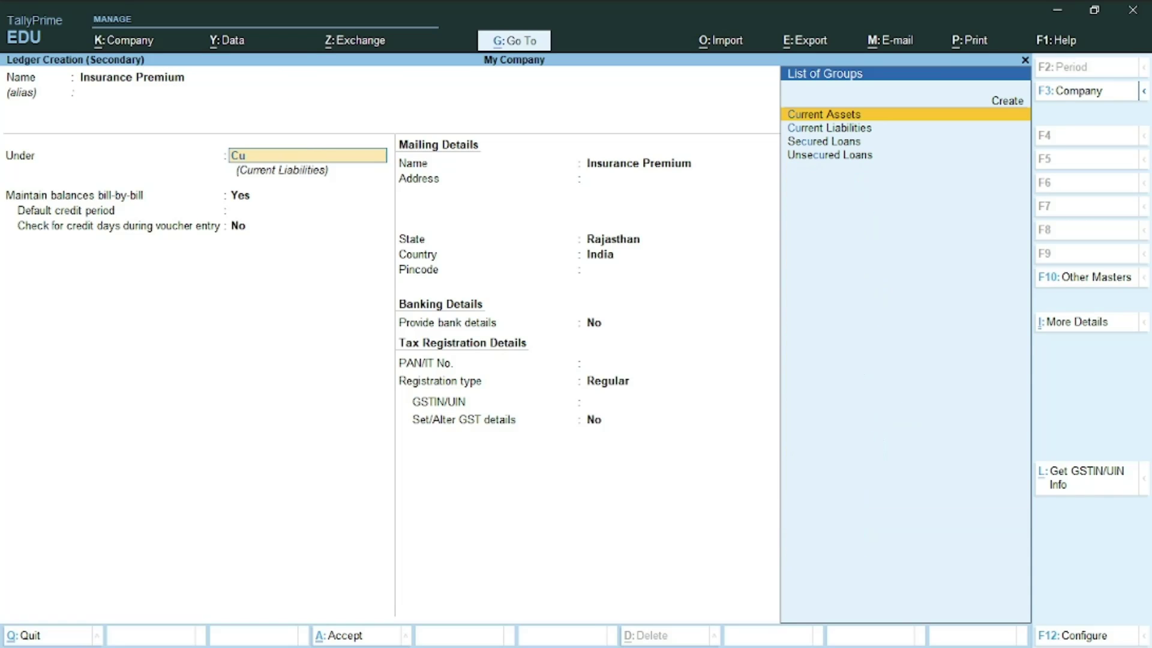
key("Return")
key("ctrl")
key("ctrl+a")
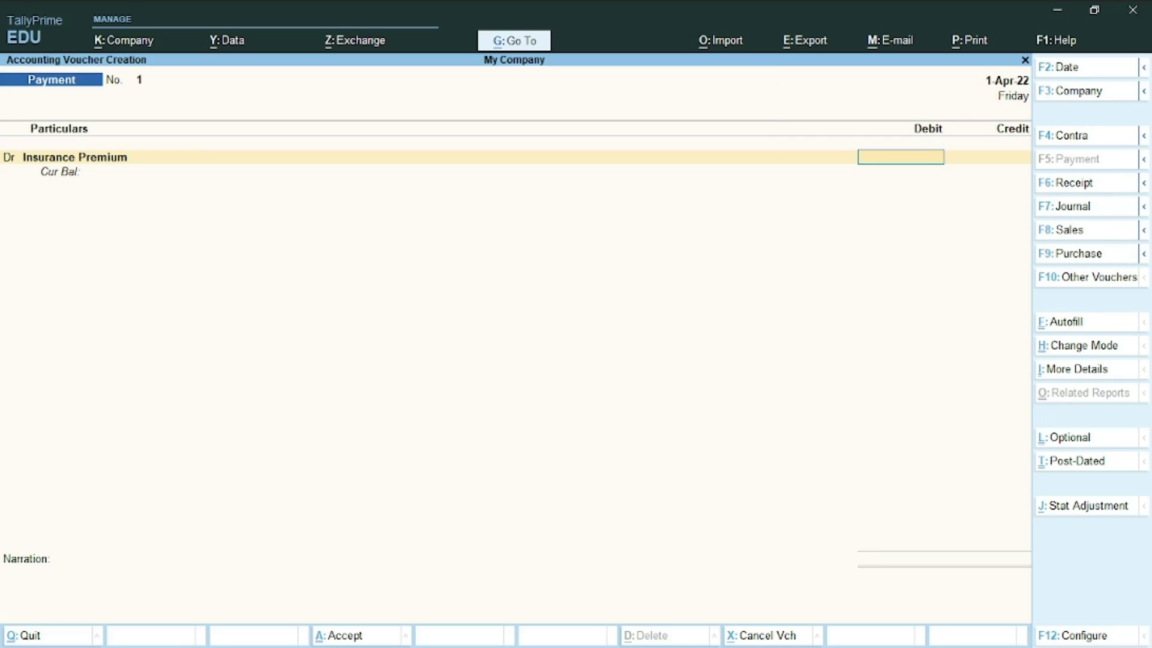
- Debit Insurance Premium with 5000 in the payment voucher
type("6")
key("BackSpace")
type("5000")
key("Return")
key("Return")
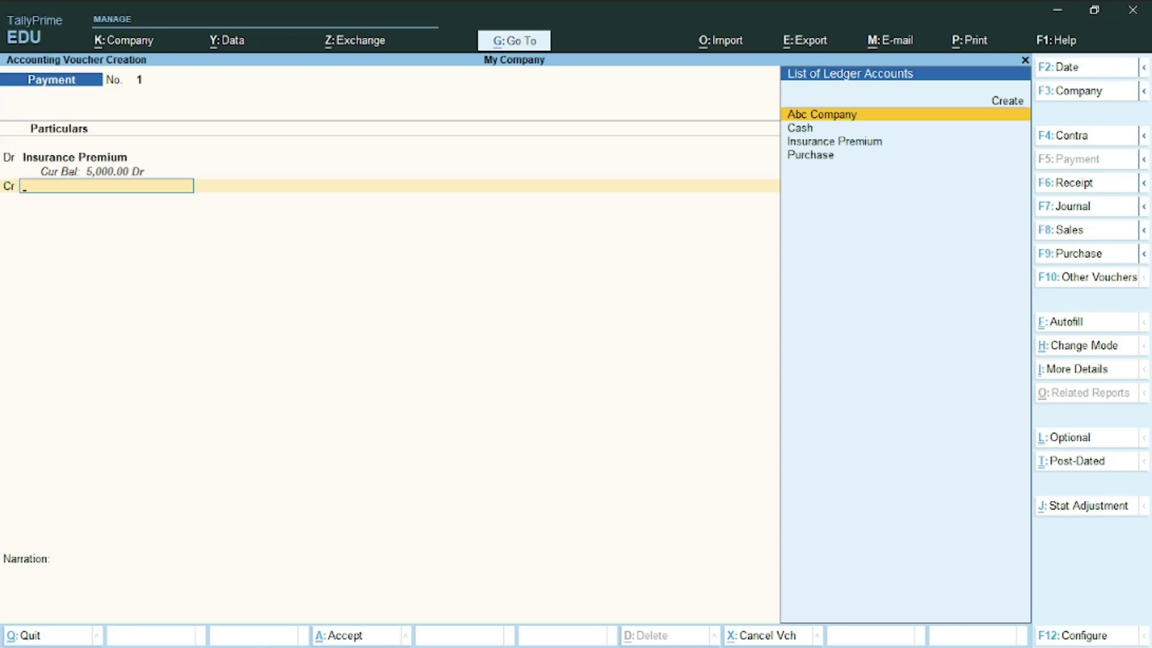
- Create a Bank ledger under Bank Accounts as the credit account and save the payment voucher
key("alt+c")
type("B")
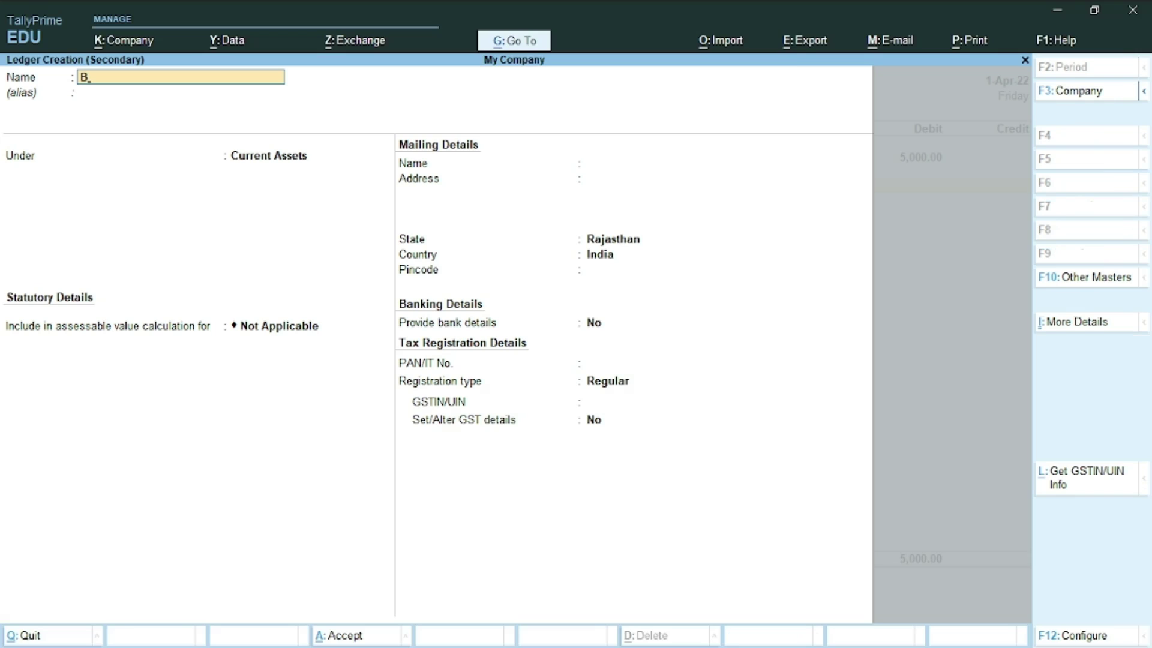
type("ank")
key("Return")
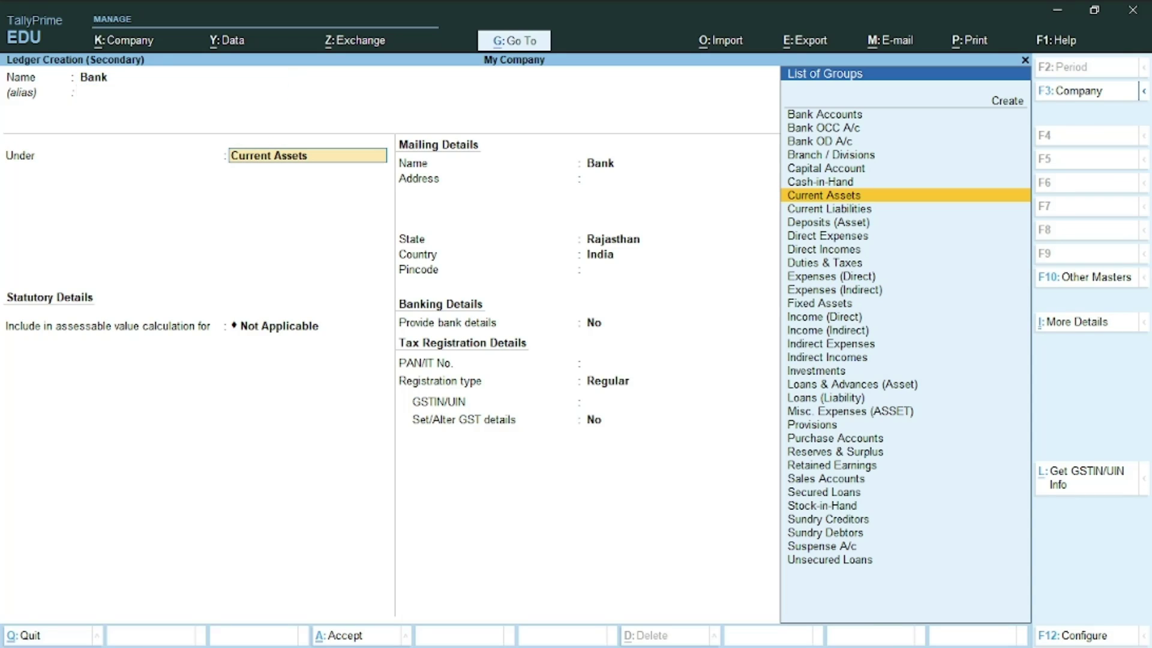
type("B")
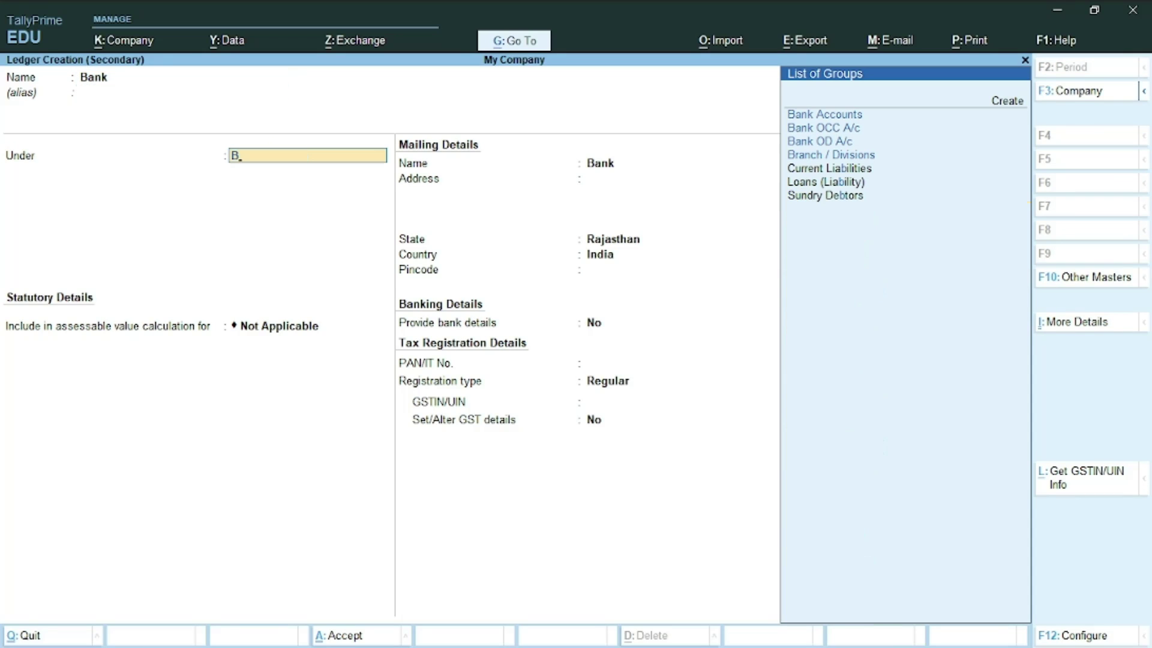
key("Return")
key("Return")
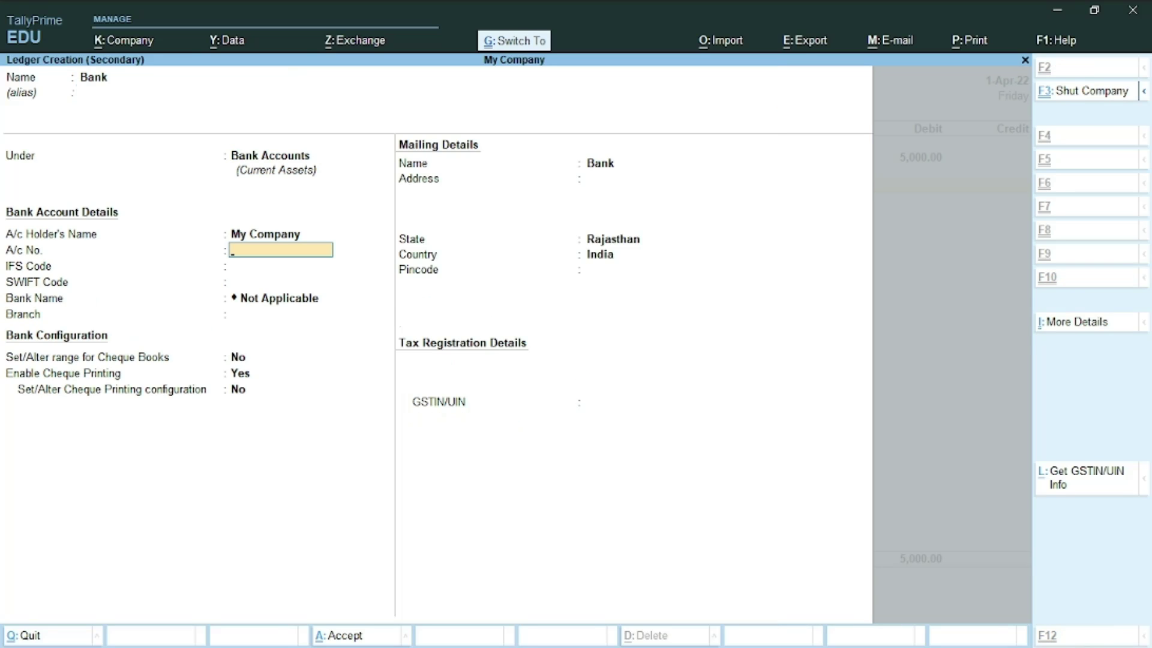
key("ctrl+a")
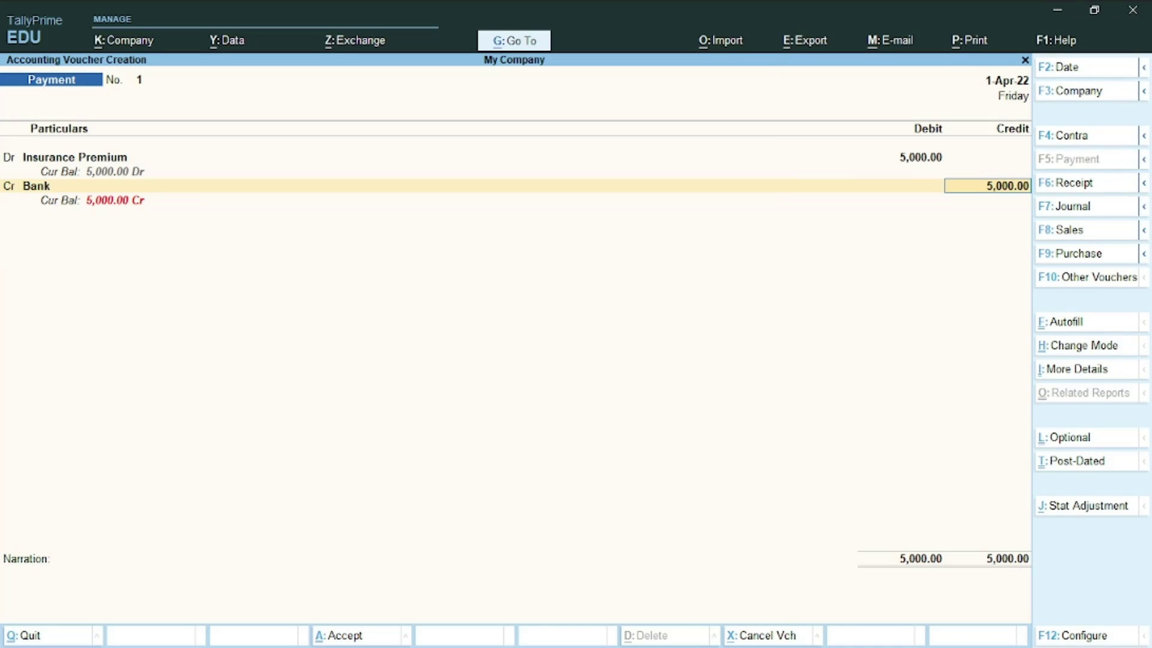
key("ctrl+a")
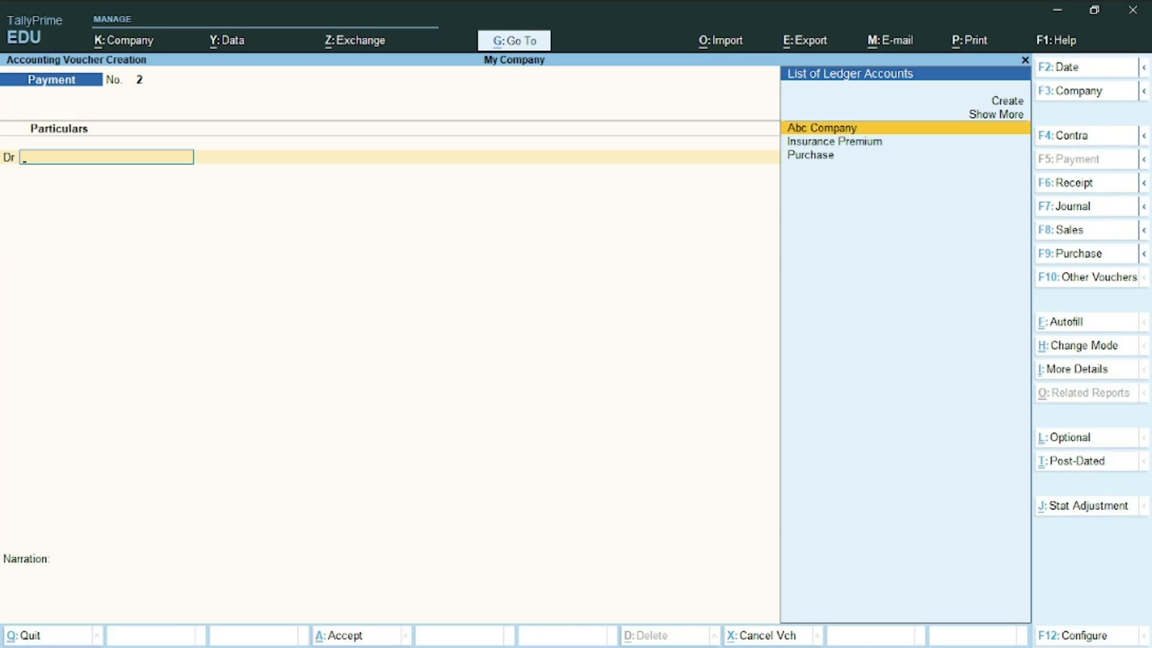
- Return to the Word document, circle the "Sales" line in ink and draw a hash-like mark beside it
key("alt+Tab")
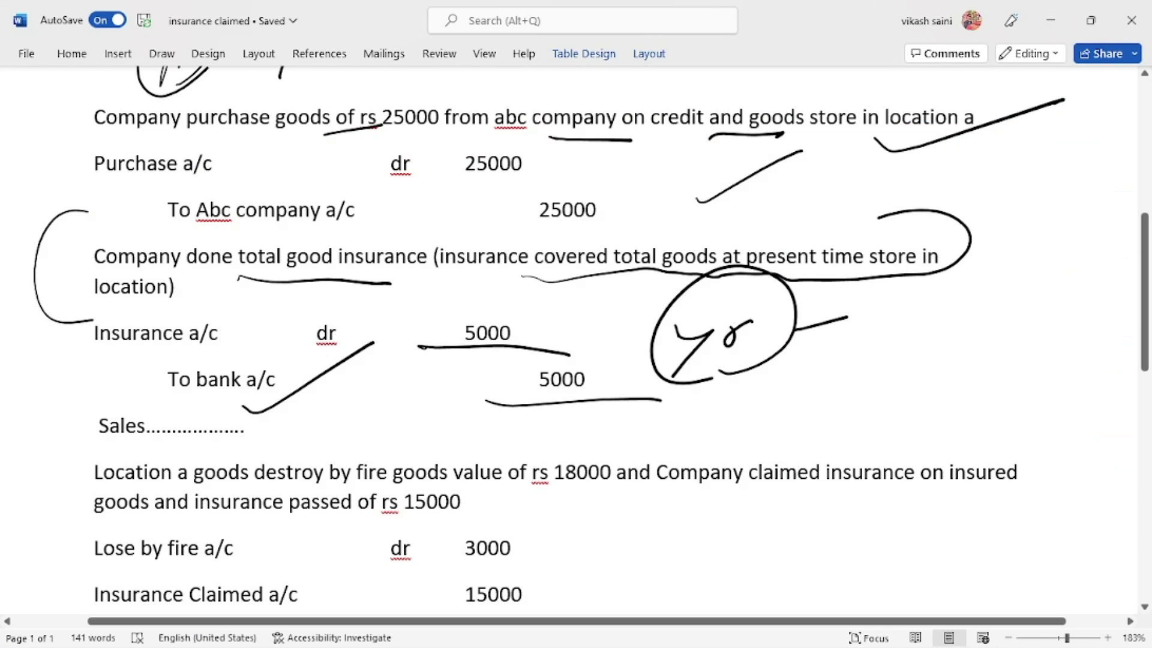
mouse_move(58, 429)
left_mouse_down()
mouse_move(252, 440)
mouse_move(48, 408)
mouse_move(33, 455)
left_mouse_up()
mouse_move(277, 422)
left_mouse_down()
mouse_move(354, 419)
mouse_move(309, 458)
left_mouse_up()
mouse_move(315, 411)
left_mouse_down()
mouse_move(380, 420)
mouse_move(335, 446)
left_mouse_up()
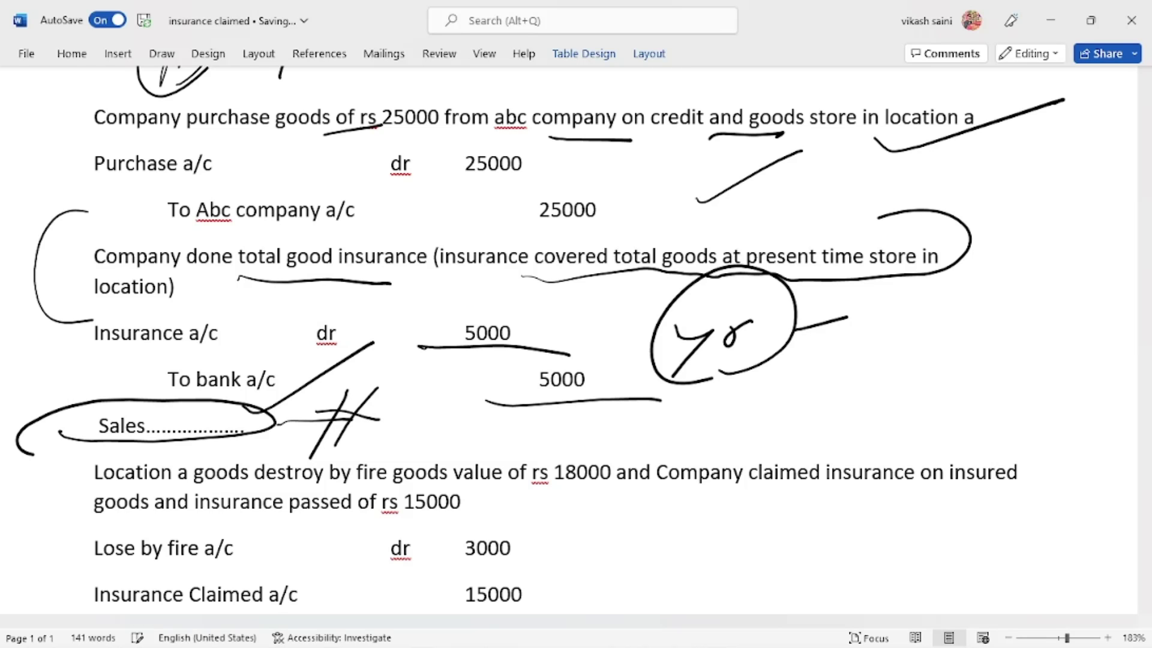
- Draw an ink loop around "Insurance Claim" in the document heading
scroll(540, 336, "up", 6)
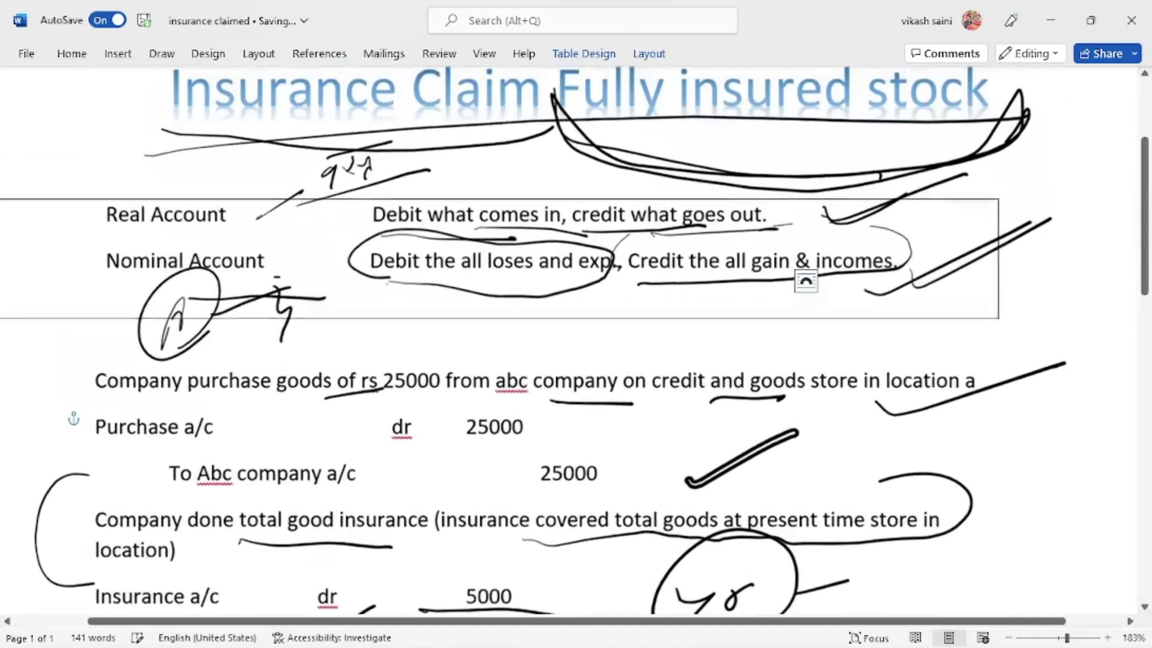
scroll(540, 336, "up", 1)
mouse_move(121, 142)
left_mouse_down()
mouse_move(283, 97)
mouse_move(552, 213)
mouse_move(234, 230)
left_mouse_up()
scroll(540, 335, "down", 3)
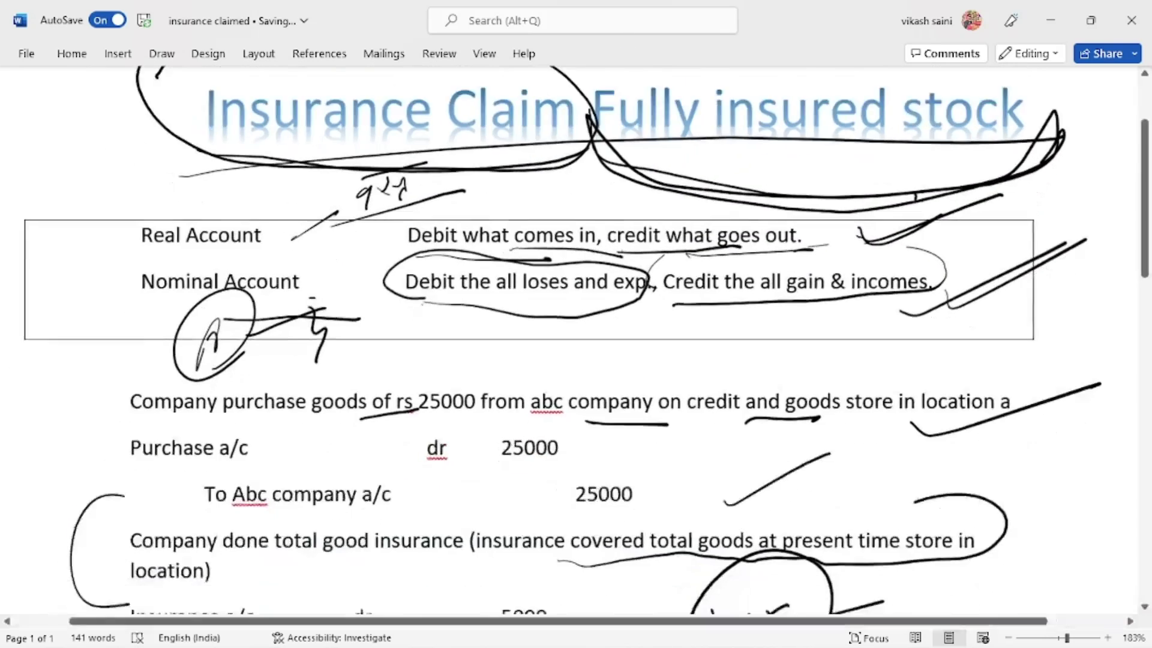
scroll(540, 336, "down", 1)
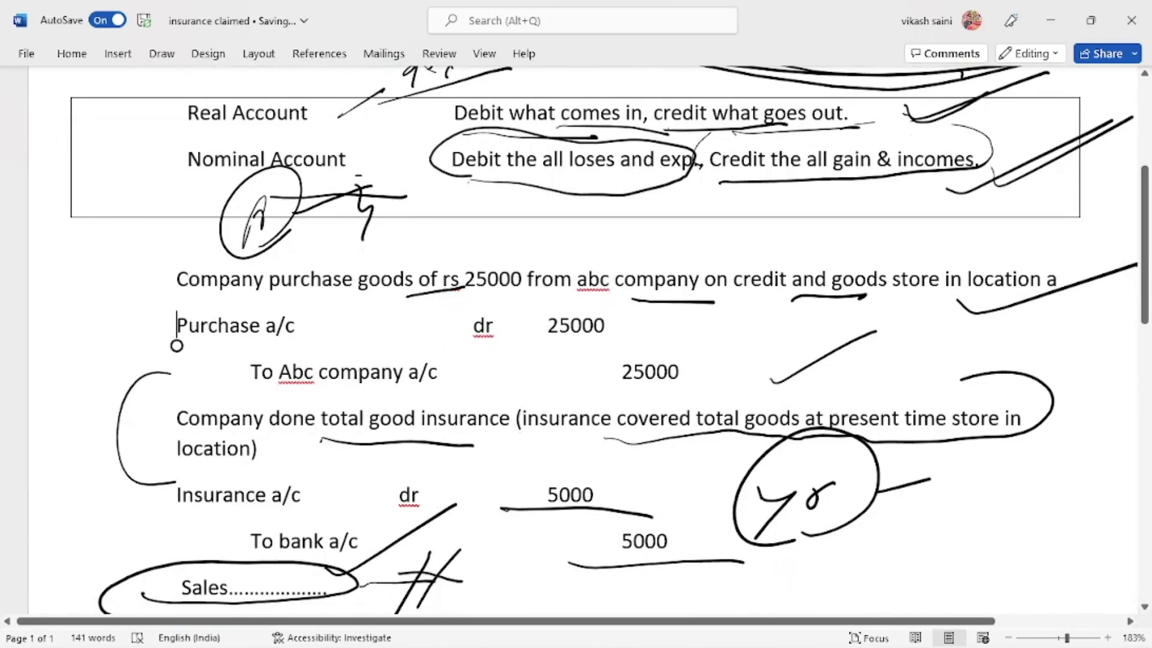
- Add a second ink tick just below the existing one on the insurance entry
left_click(173, 372)
scroll(177, 345, "right", 4)
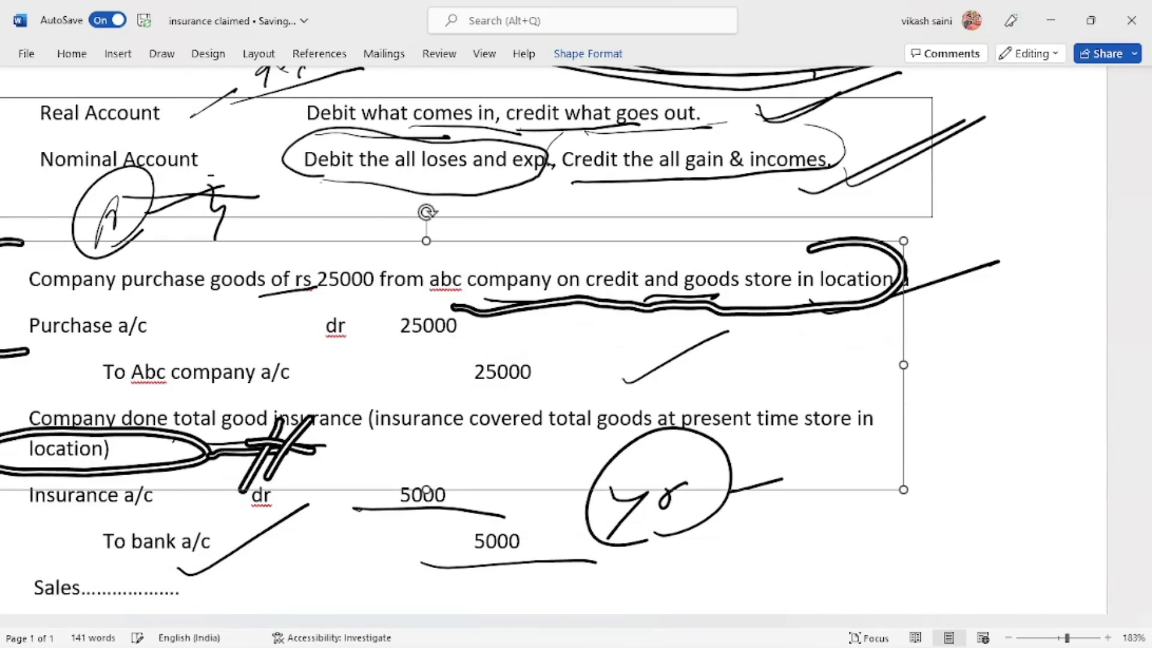
scroll(576, 347, "down", 3)
scroll(110, 257, "down", 2)
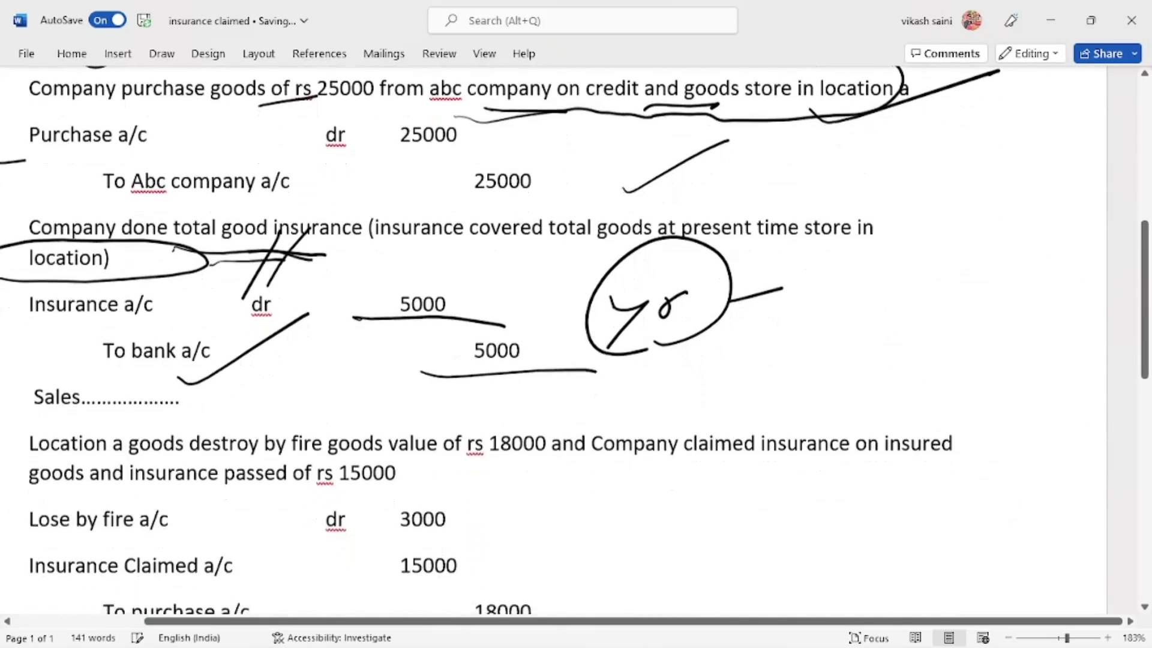
scroll(111, 257, "down", 3)
scroll(111, 257, "left", 3)
scroll(576, 346, "down", 2)
scroll(576, 345, "right", 3)
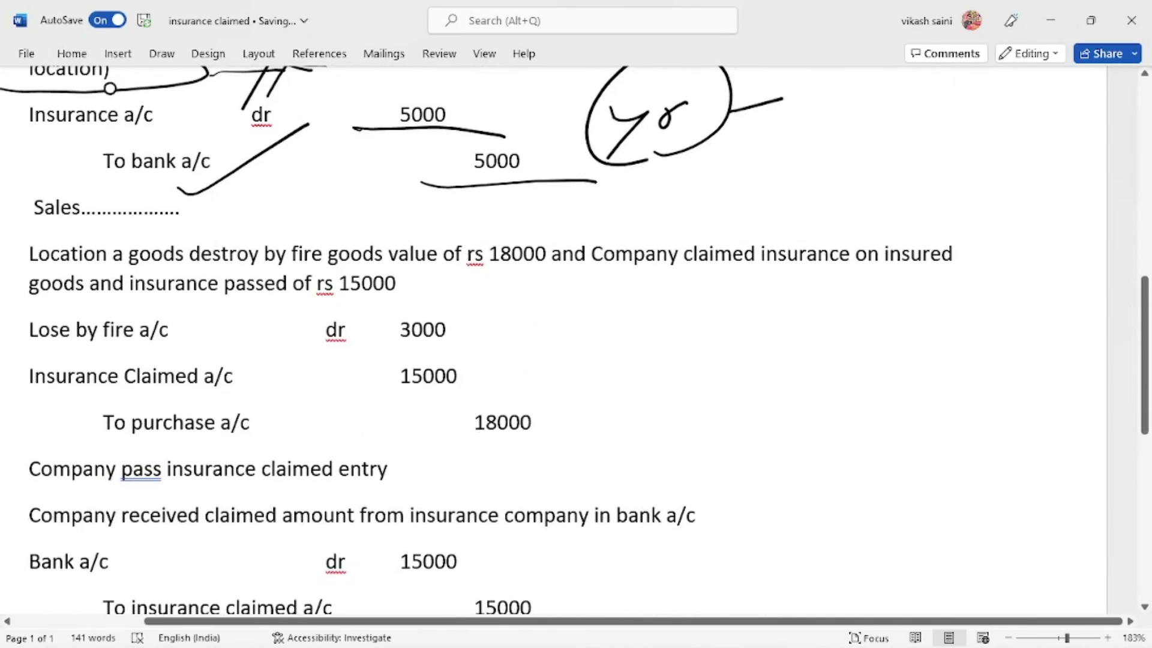
mouse_move(308, 137)
left_mouse_down()
mouse_move(171, 226)
mouse_move(147, 211)
left_mouse_up()
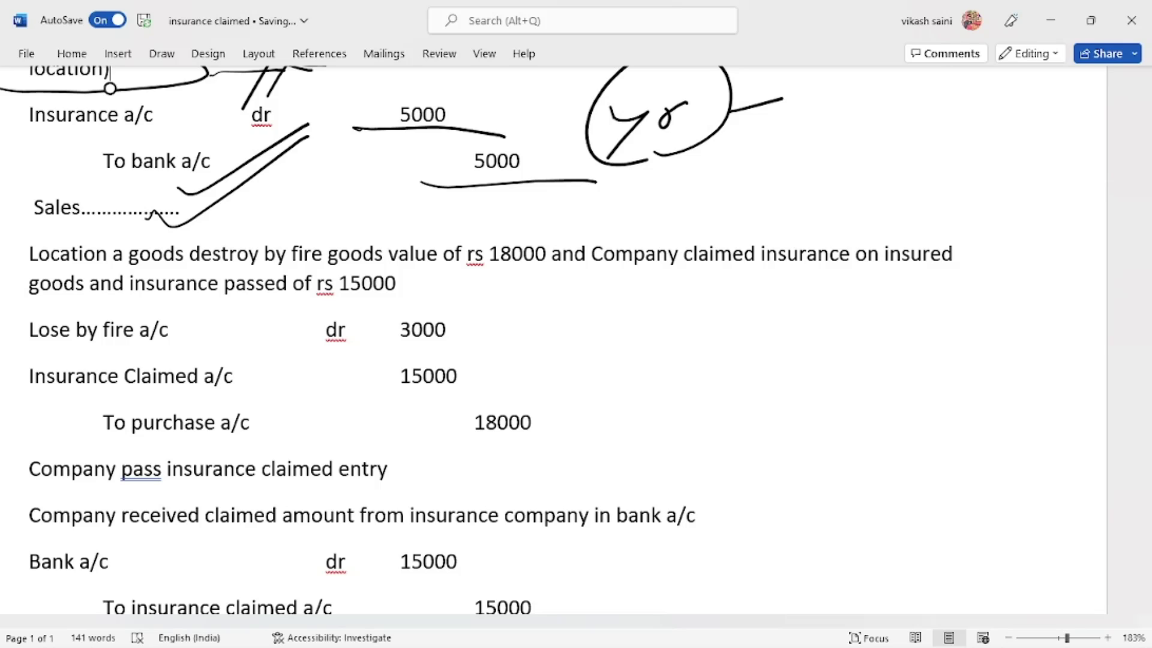
- In the fire loss statement, underline "Location a" in ink and bracket the goods value phrase, underlining 18000
left_click_drag(35, 269, 127, 270)
left_click_drag(328, 256, 322, 266)
mouse_move(556, 234)
left_mouse_down()
mouse_move(539, 268)
mouse_move(515, 273)
left_mouse_up()
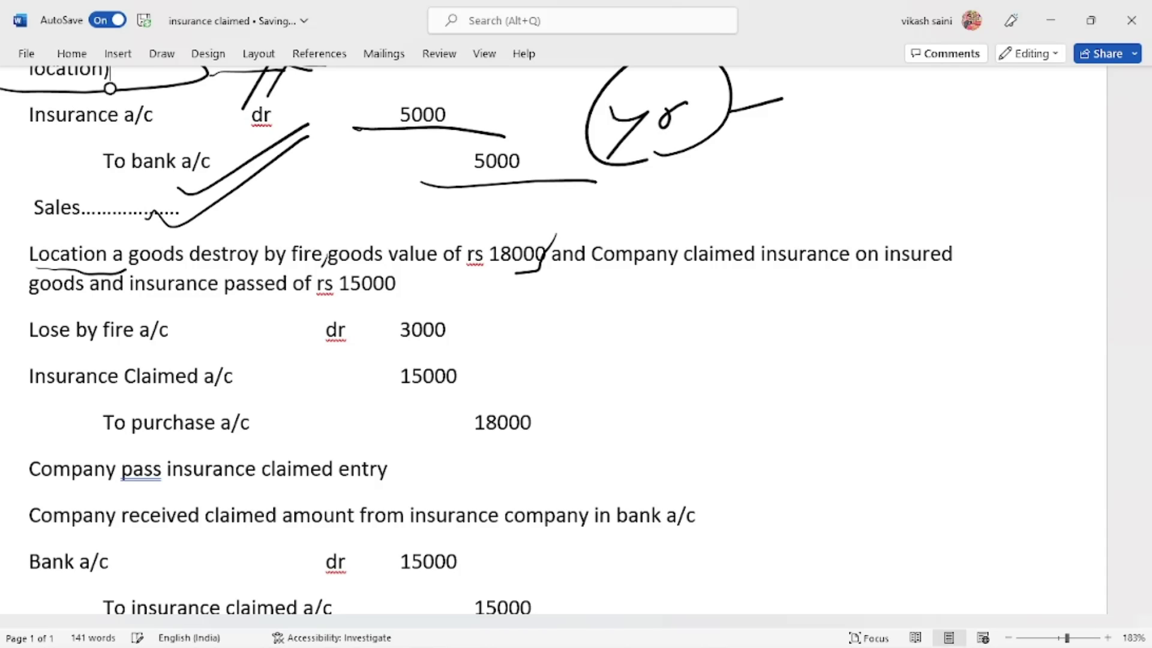
mouse_move(358, 224)
left_mouse_down()
mouse_move(336, 223)
mouse_move(334, 274)
left_mouse_up()
mouse_move(514, 273)
left_mouse_down()
mouse_move(489, 272)
mouse_move(504, 274)
left_mouse_up()
- Underline "Company claimed insurance on" in ink, and circle "insured" with an arrow and "insurance passed of rs 15000" with a trailing stroke
left_click_drag(602, 283, 875, 261)
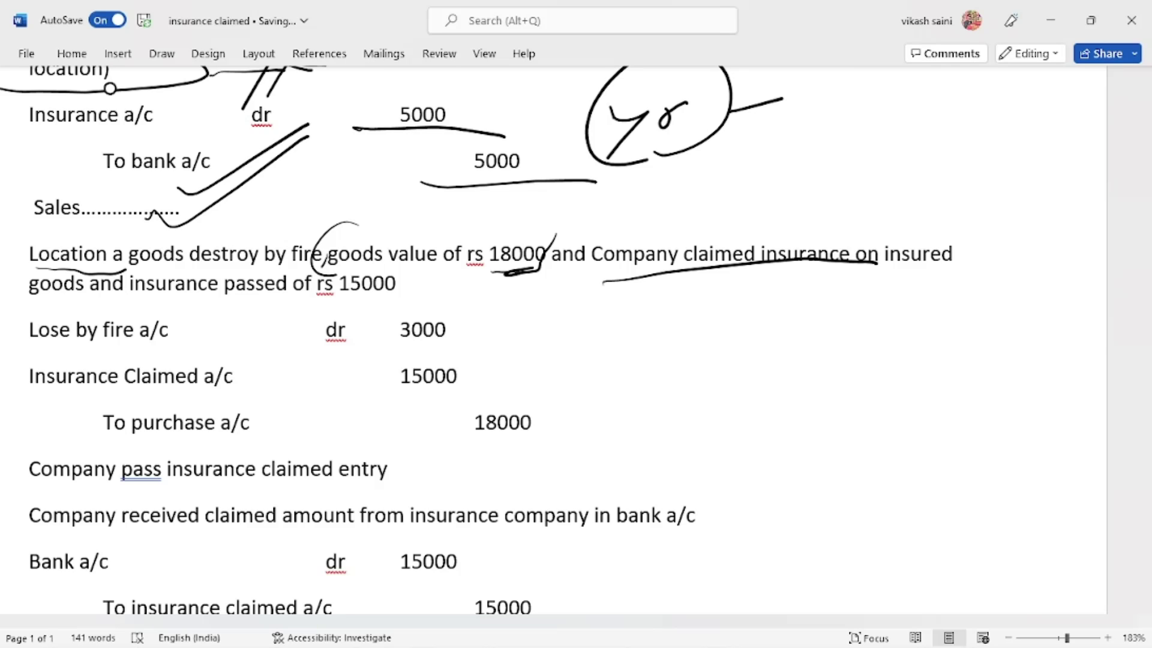
mouse_move(900, 294)
left_mouse_down()
mouse_move(954, 288)
mouse_move(876, 234)
mouse_move(929, 282)
left_mouse_up()
mouse_move(987, 259)
left_mouse_down()
mouse_move(1038, 246)
mouse_move(1027, 262)
left_mouse_up()
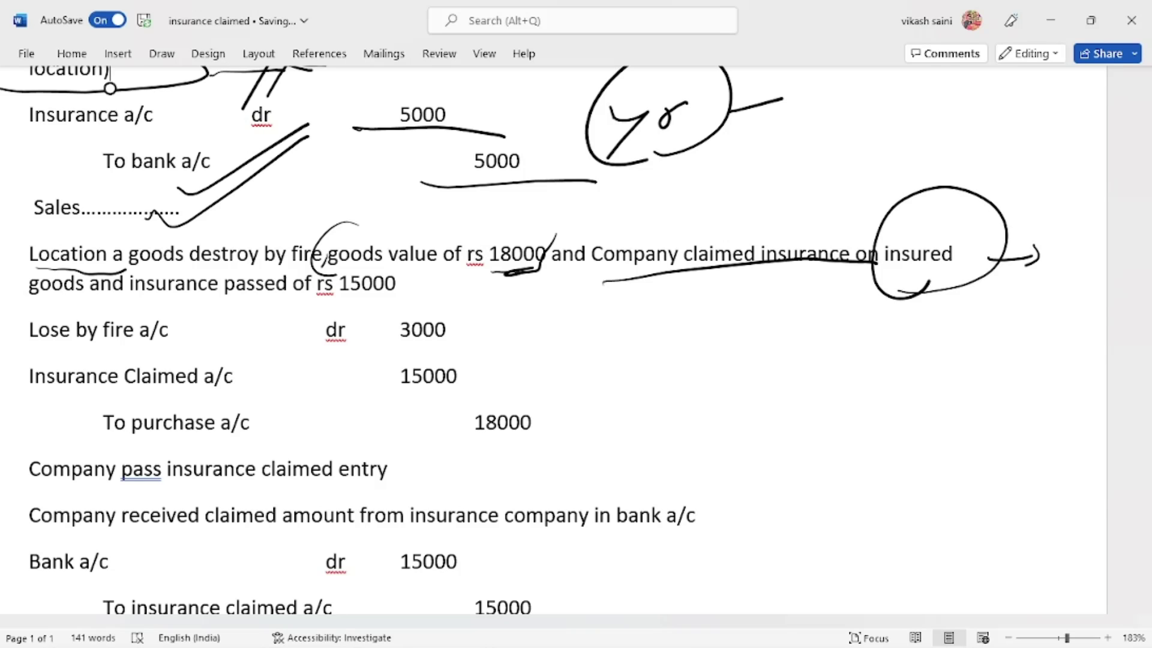
mouse_move(154, 297)
left_mouse_down()
mouse_move(332, 304)
mouse_move(415, 277)
mouse_move(316, 264)
mouse_move(171, 269)
mouse_move(136, 294)
left_mouse_up()
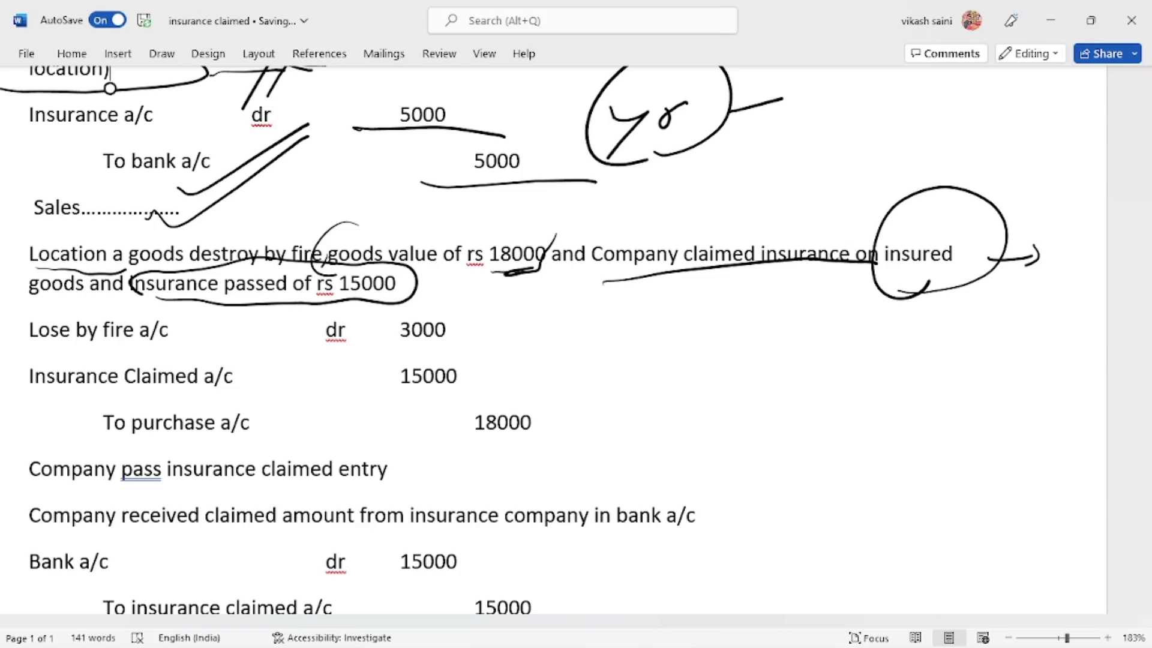
left_click_drag(415, 288, 480, 262)
- Handwrite "100%" below the fire loss statement, then underline and circle it
mouse_move(736, 293)
left_mouse_down()
mouse_move(728, 341)
mouse_move(771, 330)
mouse_move(841, 340)
left_mouse_up()
mouse_move(847, 326)
left_mouse_down()
mouse_move(844, 358)
mouse_move(872, 353)
left_mouse_up()
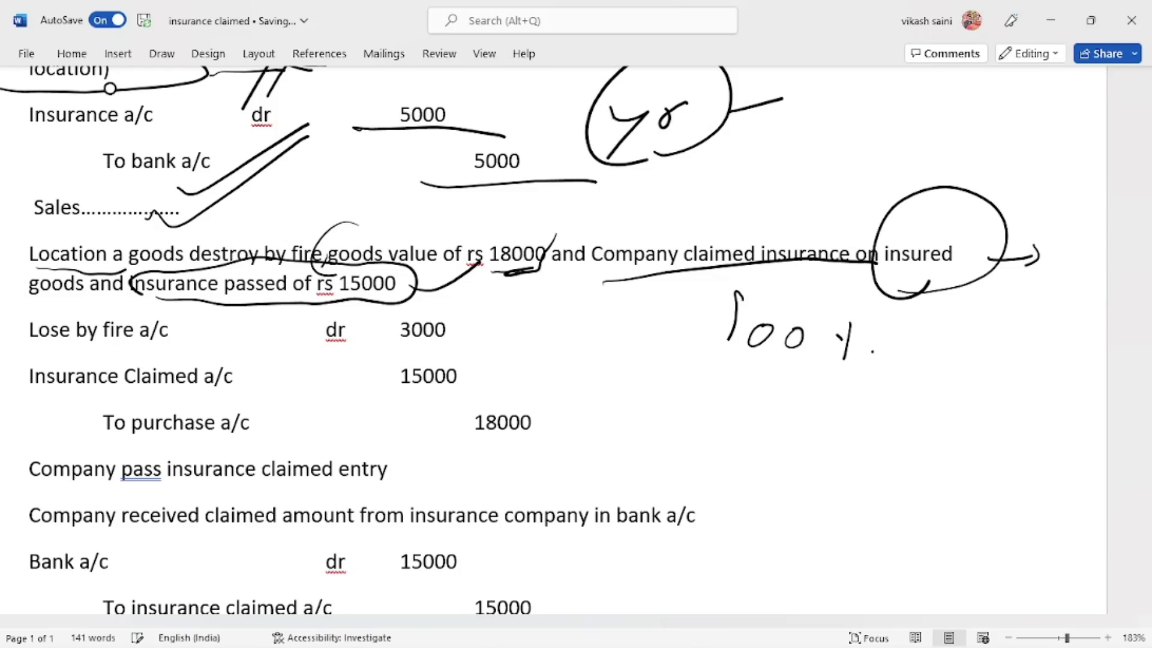
left_click_drag(722, 360, 900, 375)
mouse_move(779, 272)
left_mouse_down()
mouse_move(895, 324)
mouse_move(869, 441)
mouse_move(894, 303)
left_mouse_up()
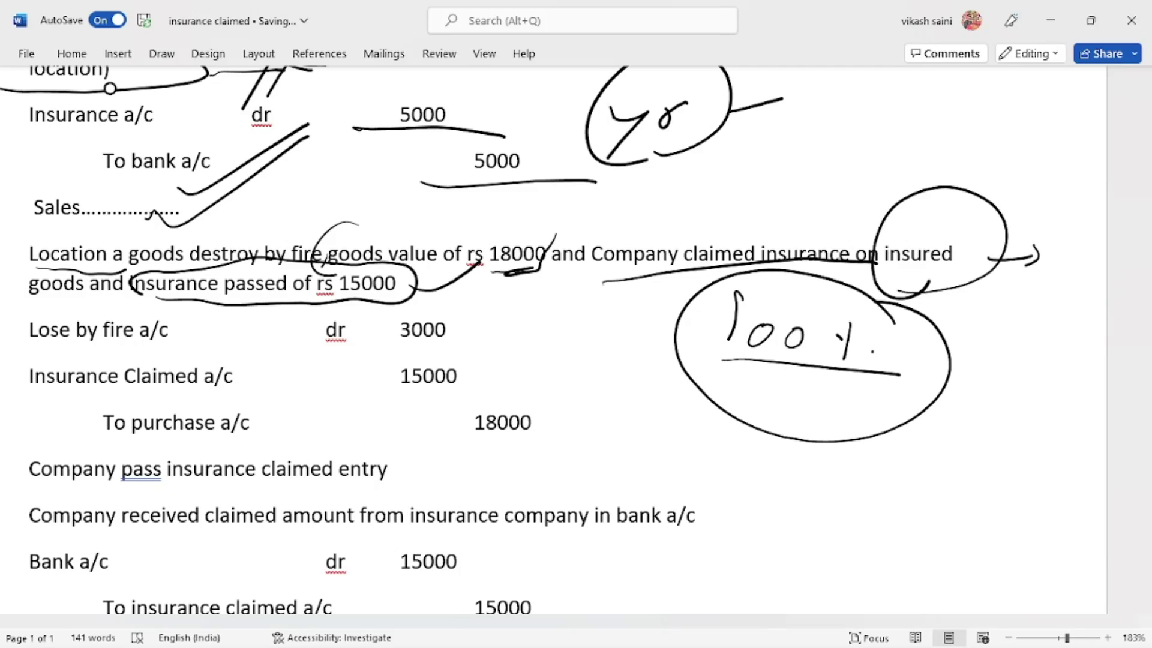
- Handwrite an underlined, circled "60" beside the 100% note and strike a line through the 100% note
mouse_move(1004, 342)
left_mouse_down()
mouse_move(980, 384)
mouse_move(982, 369)
mouse_move(1030, 384)
mouse_move(1047, 360)
left_mouse_up()
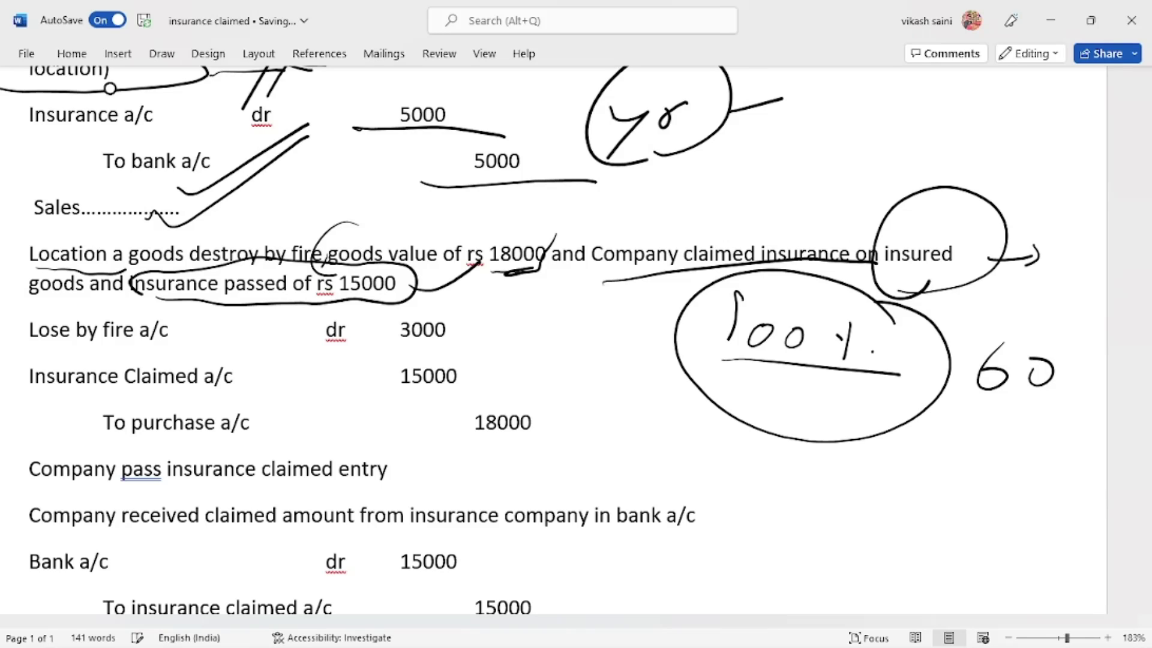
left_click_drag(962, 418, 1063, 417)
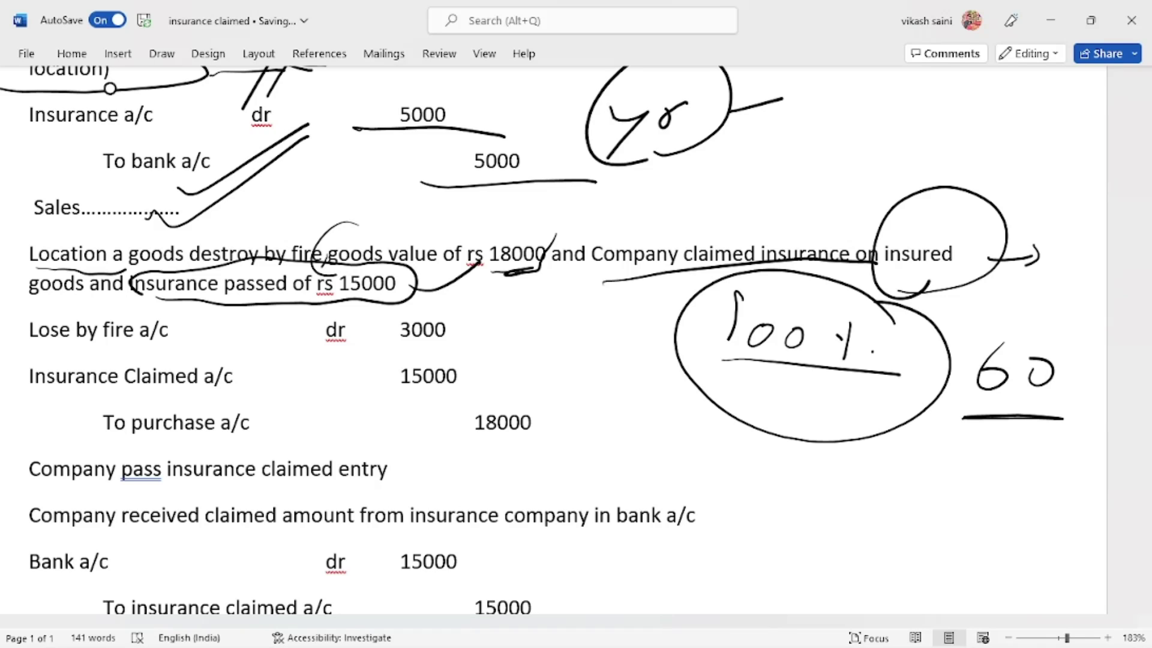
left_click_drag(718, 407, 870, 335)
mouse_move(967, 420)
left_mouse_down()
mouse_move(993, 426)
mouse_move(956, 353)
mouse_move(1058, 429)
left_mouse_up()
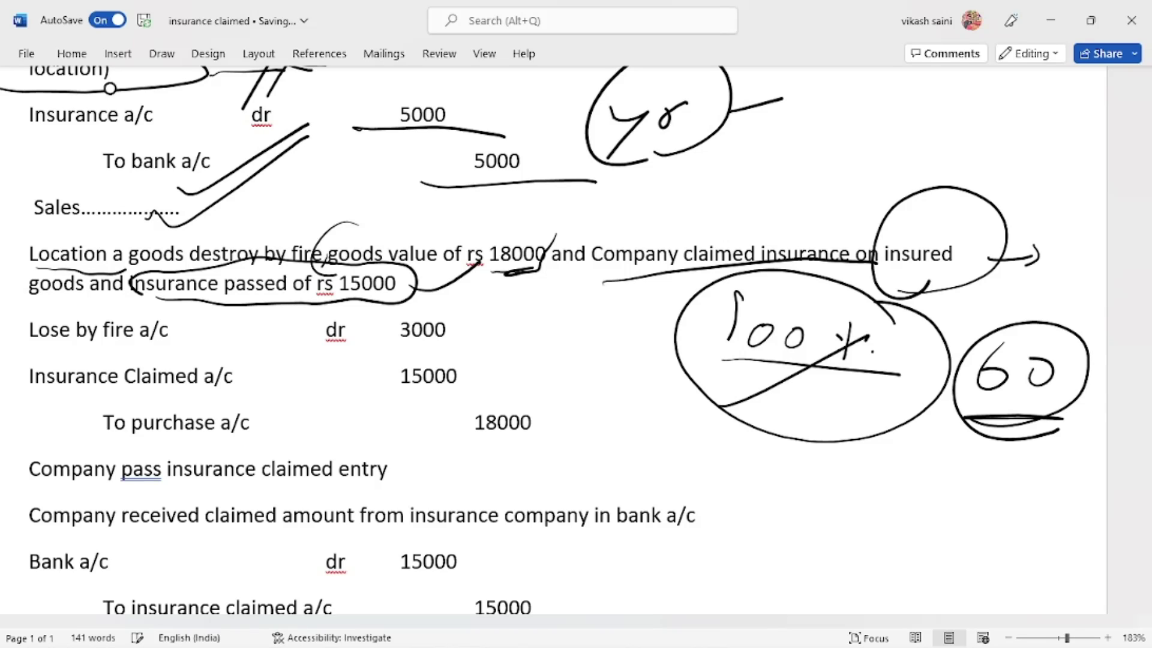
- Circle and underline the handwritten 60 again, and write "60%" with a circled "40" beside it, underlining both
mouse_move(974, 411)
left_mouse_down()
mouse_move(1103, 367)
mouse_move(956, 384)
mouse_move(1058, 420)
left_mouse_up()
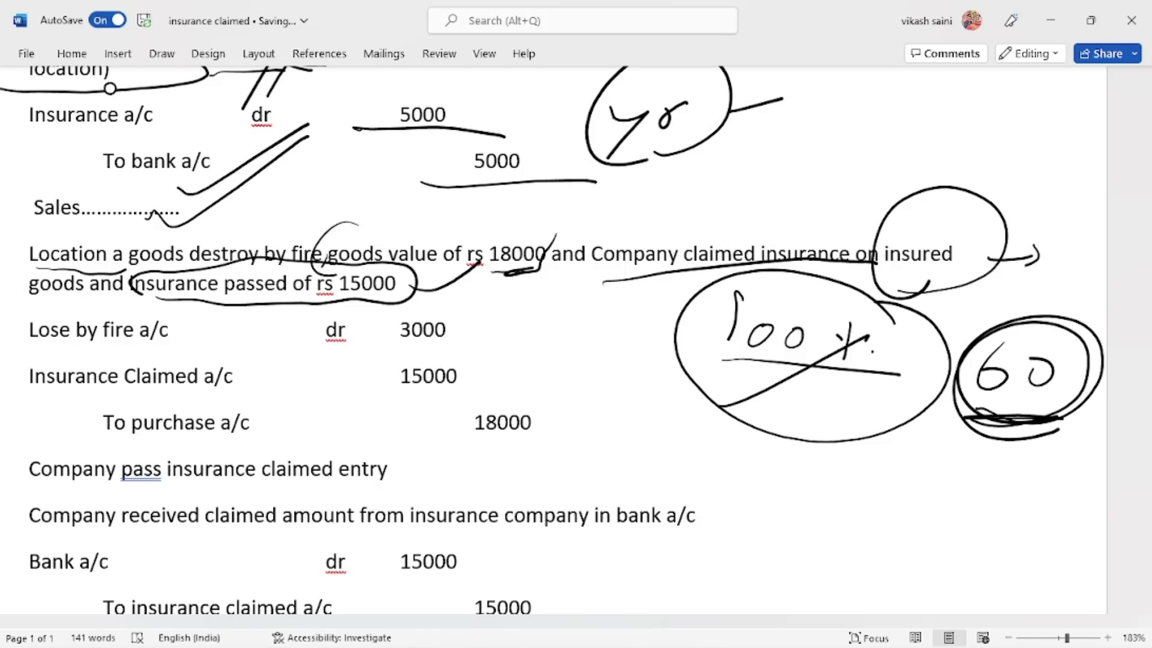
mouse_move(964, 444)
left_mouse_down()
mouse_move(941, 448)
mouse_move(927, 498)
mouse_move(919, 482)
left_mouse_up()
mouse_move(991, 457)
left_mouse_down()
mouse_move(969, 477)
mouse_move(994, 456)
mouse_move(1028, 491)
left_mouse_up()
left_click(1023, 474)
mouse_move(792, 463)
left_mouse_down()
mouse_move(807, 486)
mouse_move(796, 507)
left_mouse_up()
mouse_move(821, 486)
left_mouse_down()
mouse_move(830, 501)
mouse_move(810, 438)
mouse_move(822, 531)
mouse_move(1054, 528)
left_mouse_up()
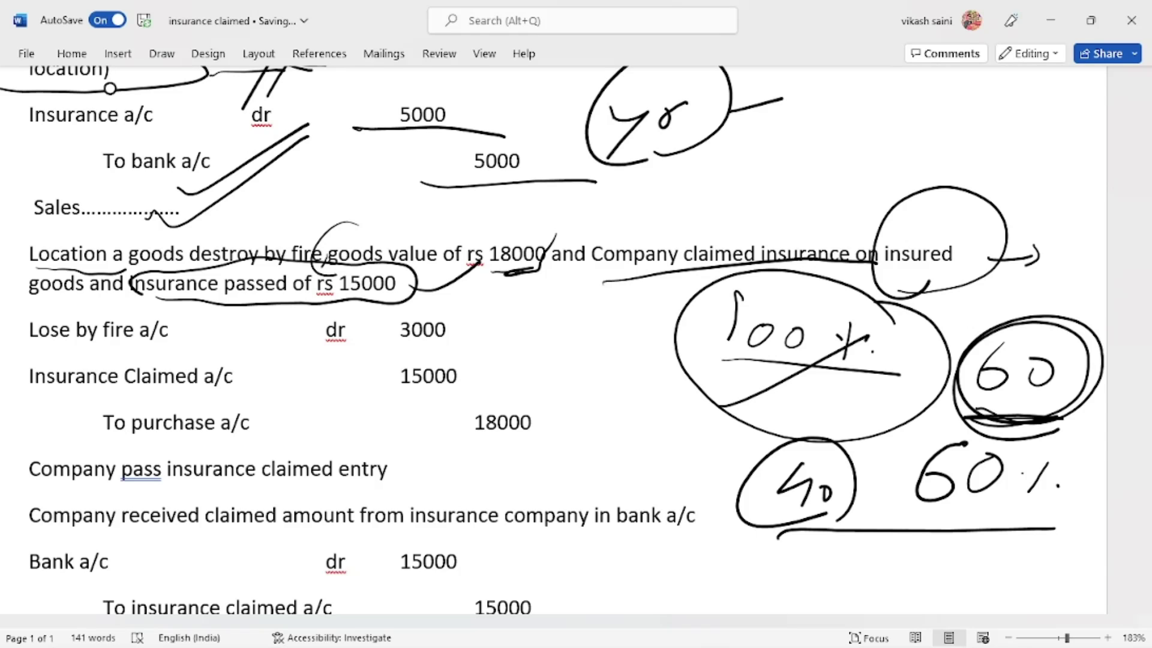
- Handwrite a circled, underlined "3000" beside the 100% note, and add strokes linking 15000 and 18000 in the fire loss statement
left_click_drag(417, 287, 468, 266)
mouse_move(564, 318)
left_mouse_down()
mouse_move(579, 333)
mouse_move(562, 344)
mouse_move(671, 307)
left_mouse_up()
left_click_drag(555, 362, 630, 348)
mouse_move(699, 296)
left_mouse_down()
mouse_move(513, 367)
mouse_move(635, 348)
mouse_move(764, 282)
left_mouse_up()
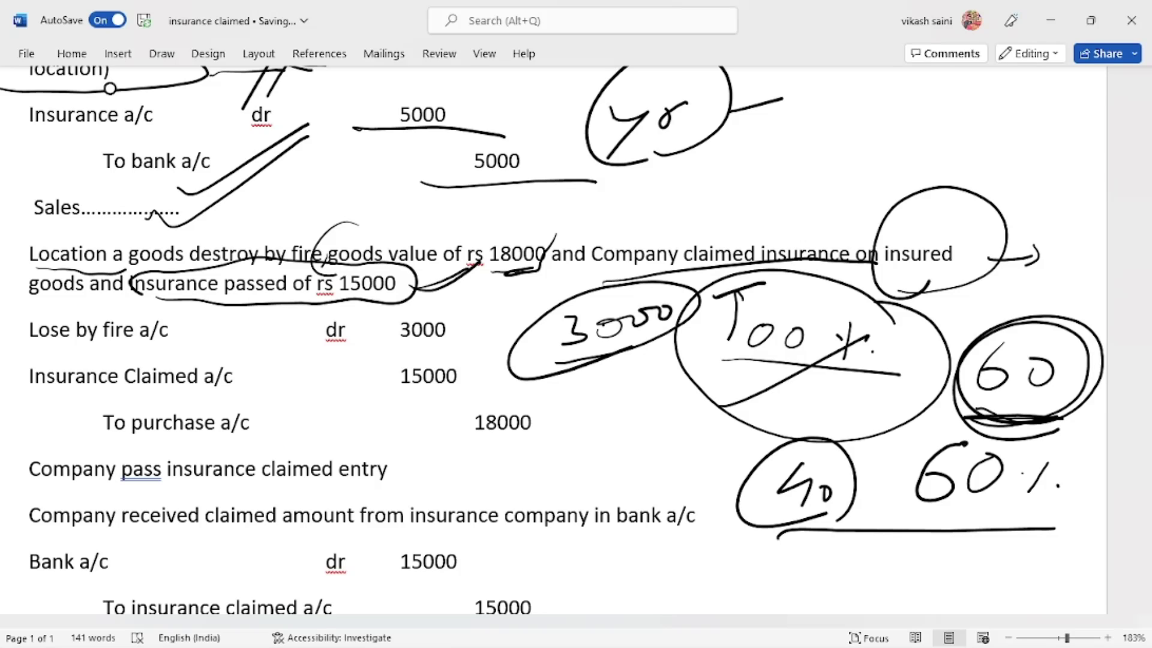
left_click_drag(409, 294, 467, 264)
left_click_drag(459, 294, 500, 274)
mouse_move(717, 292)
left_mouse_down()
mouse_move(588, 378)
mouse_move(493, 342)
mouse_move(618, 359)
left_mouse_up()
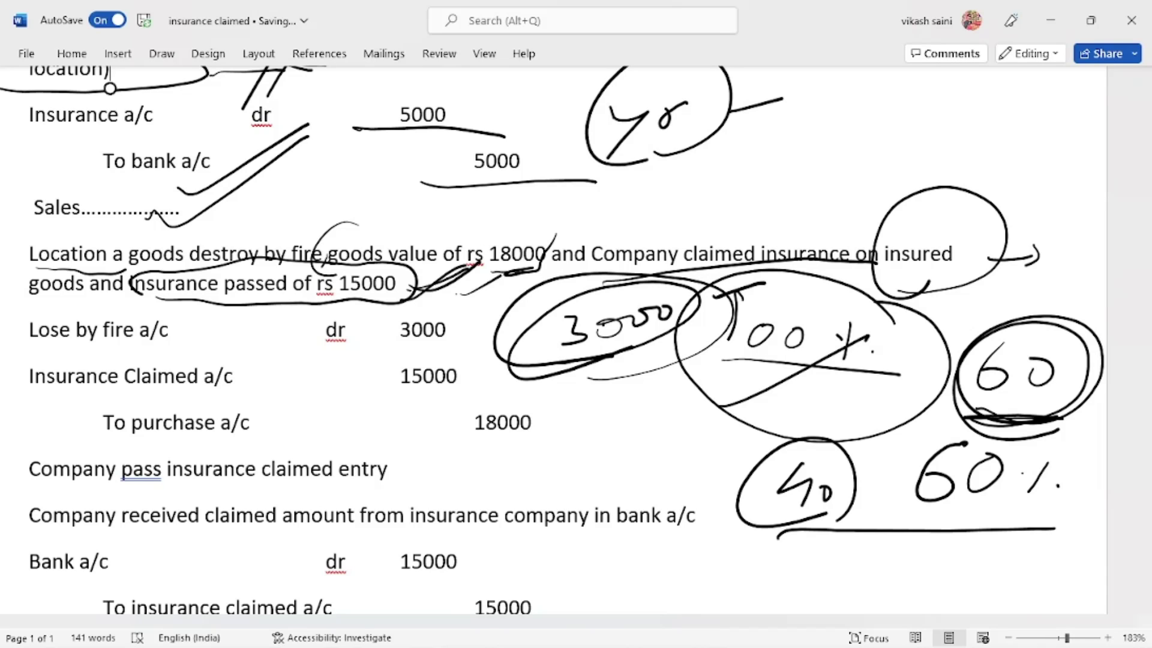
- Draw a looped ink mark under the handwritten 3000 and write an underlined short word starting with "D" beneath it
left_click_drag(603, 358, 652, 388)
mouse_move(636, 359)
left_mouse_down()
mouse_move(732, 311)
mouse_move(492, 345)
mouse_move(642, 361)
mouse_move(631, 387)
mouse_move(692, 363)
left_mouse_up()
mouse_move(634, 418)
left_mouse_down()
mouse_move(632, 445)
mouse_move(725, 384)
left_mouse_up()
mouse_move(681, 414)
left_mouse_down()
mouse_move(722, 396)
mouse_move(745, 419)
left_mouse_up()
left_click_drag(602, 463, 794, 403)
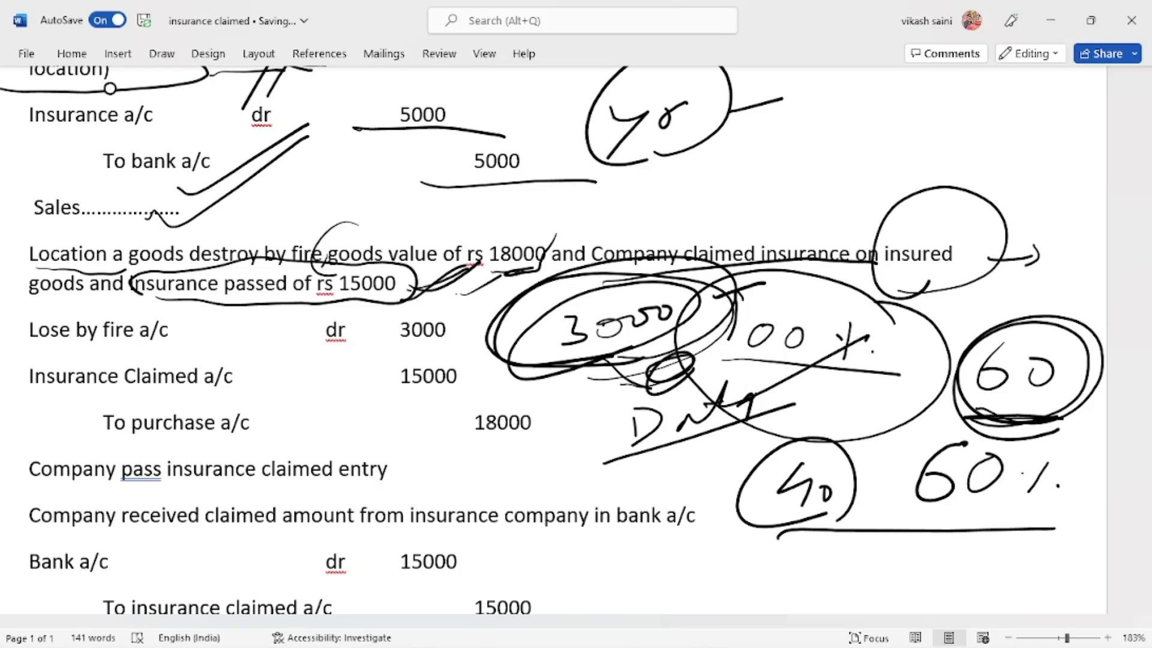
- Circle 18000 in the fire loss statement with an ink tick beside it, and circle 15000
mouse_move(554, 217)
left_mouse_down()
mouse_move(528, 293)
mouse_move(498, 213)
left_mouse_up()
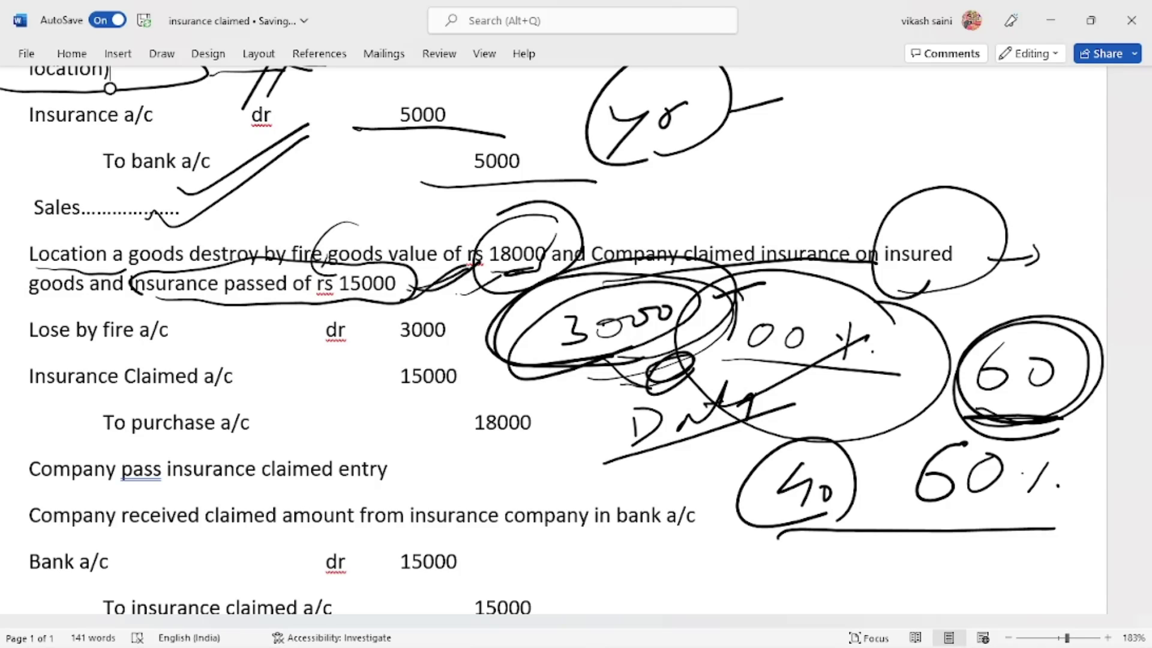
left_click_drag(580, 216, 692, 174)
mouse_move(410, 295)
left_mouse_down()
mouse_move(363, 309)
mouse_move(335, 282)
mouse_move(390, 304)
left_mouse_up()
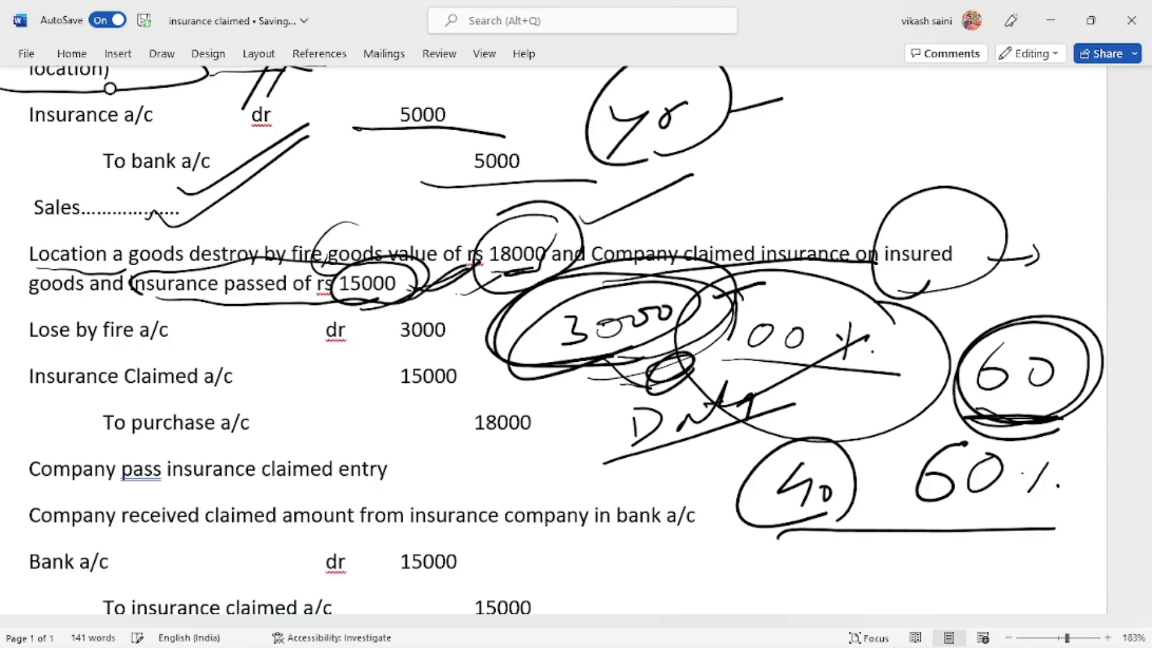
- Above the fire loss statement, handwrite a circled "3000", the word "loss" and "15000", underlining both amounts
mouse_move(718, 191)
left_mouse_down()
mouse_move(751, 196)
mouse_move(728, 213)
left_mouse_up()
left_click_drag(784, 194, 785, 198)
mouse_move(792, 202)
left_mouse_down()
mouse_move(862, 183)
mouse_move(833, 183)
left_mouse_up()
mouse_move(699, 228)
left_mouse_down()
mouse_move(820, 218)
mouse_move(884, 165)
mouse_move(708, 216)
left_mouse_up()
mouse_move(927, 145)
left_mouse_down()
mouse_move(901, 191)
mouse_move(937, 171)
mouse_move(960, 183)
left_mouse_up()
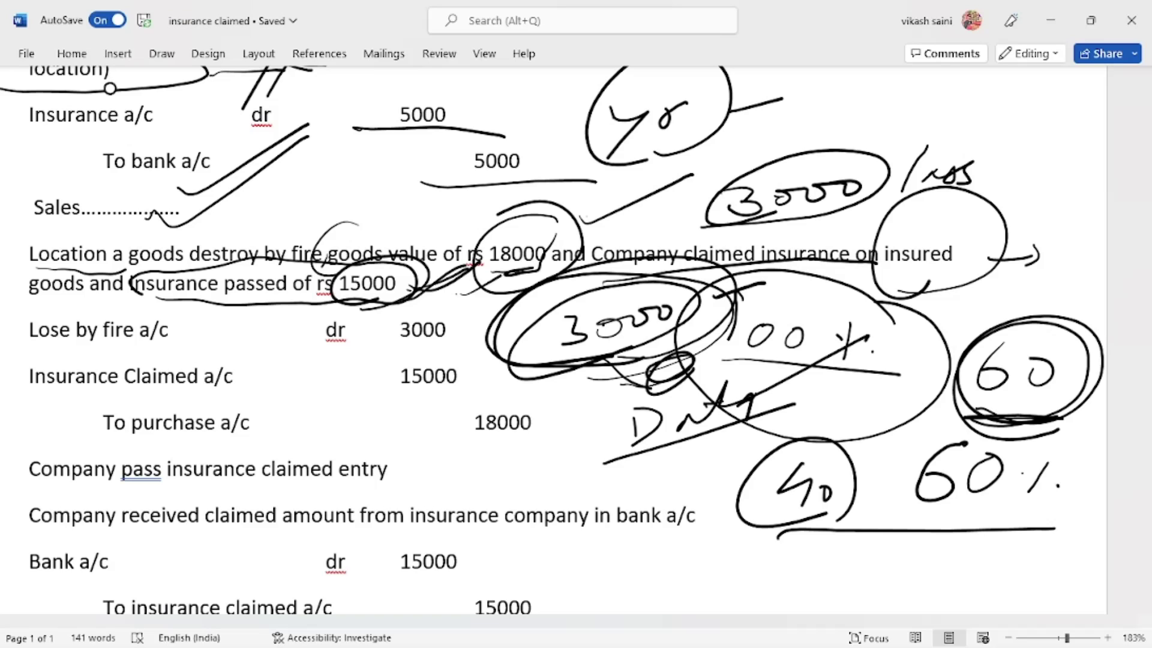
mouse_move(993, 140)
left_mouse_down()
mouse_move(995, 168)
mouse_move(1075, 145)
mouse_move(1106, 152)
left_mouse_up()
left_click_drag(979, 174, 1107, 172)
left_click_drag(705, 228, 891, 197)
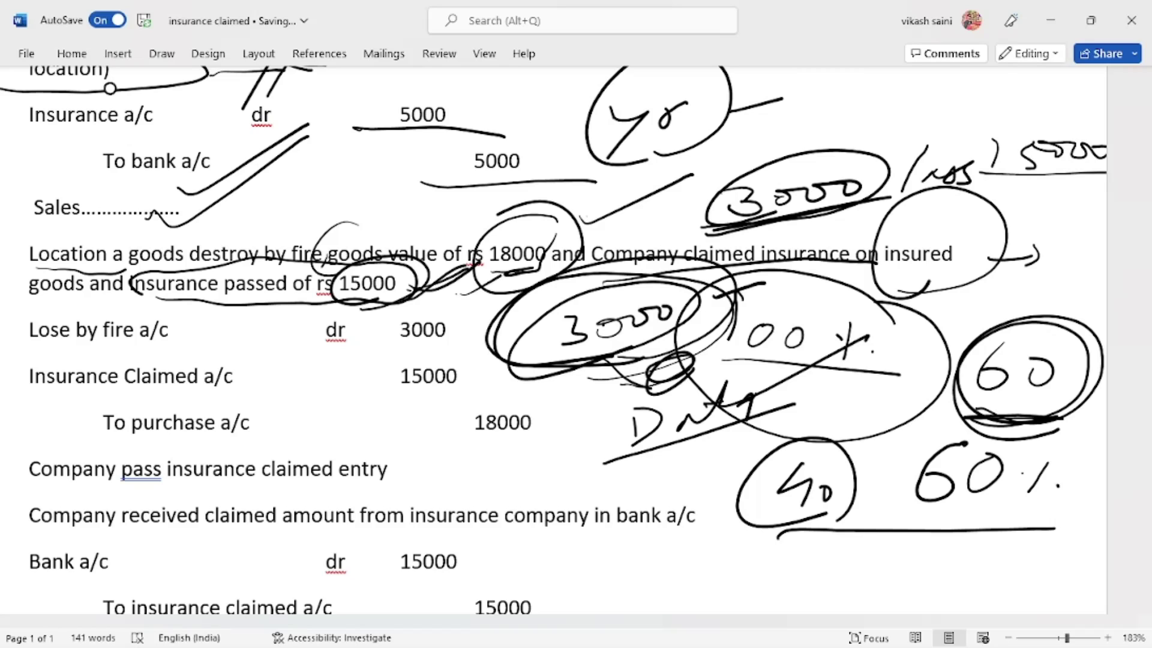
- Underline 3000 and 15000 in the fire loss journal entry and handwrite "dr" beside Insurance Claimed a/c
left_click_drag(415, 349, 457, 348)
mouse_move(347, 355)
left_mouse_down()
mouse_move(338, 384)
mouse_move(364, 360)
left_mouse_up()
left_click_drag(415, 396, 478, 389)
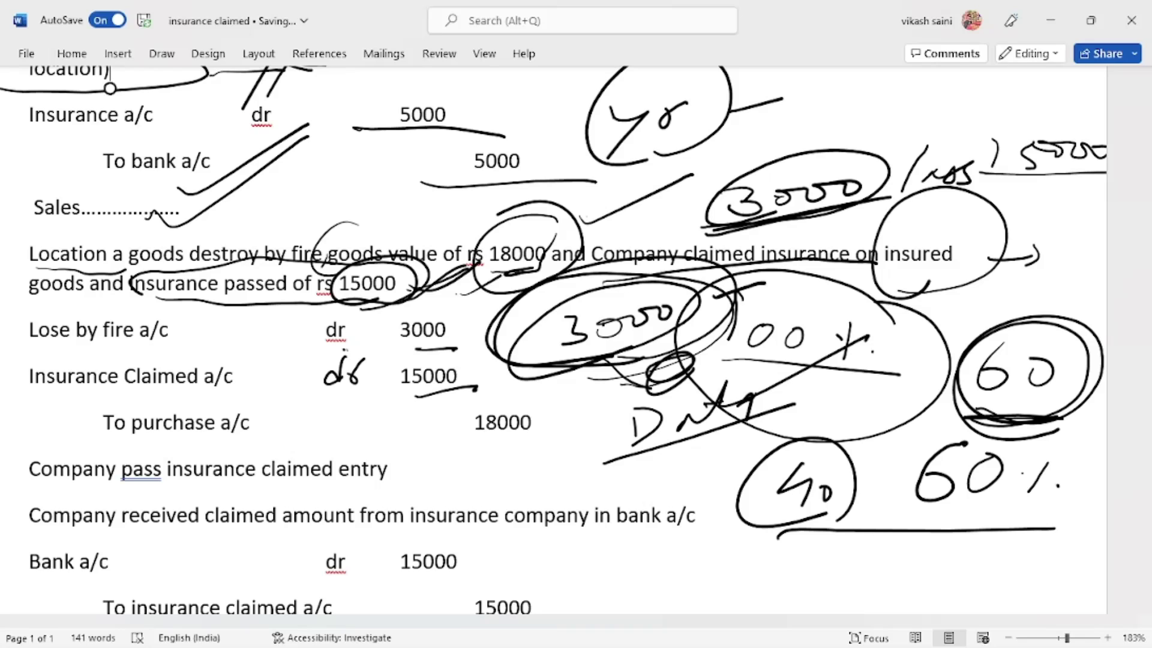
- Circle "To purchase a/c" in ink, draw a bracket before its 18000 amount, and strike a line through that amount
mouse_move(106, 442)
left_mouse_down()
mouse_move(266, 441)
mouse_move(180, 393)
mouse_move(102, 440)
left_mouse_up()
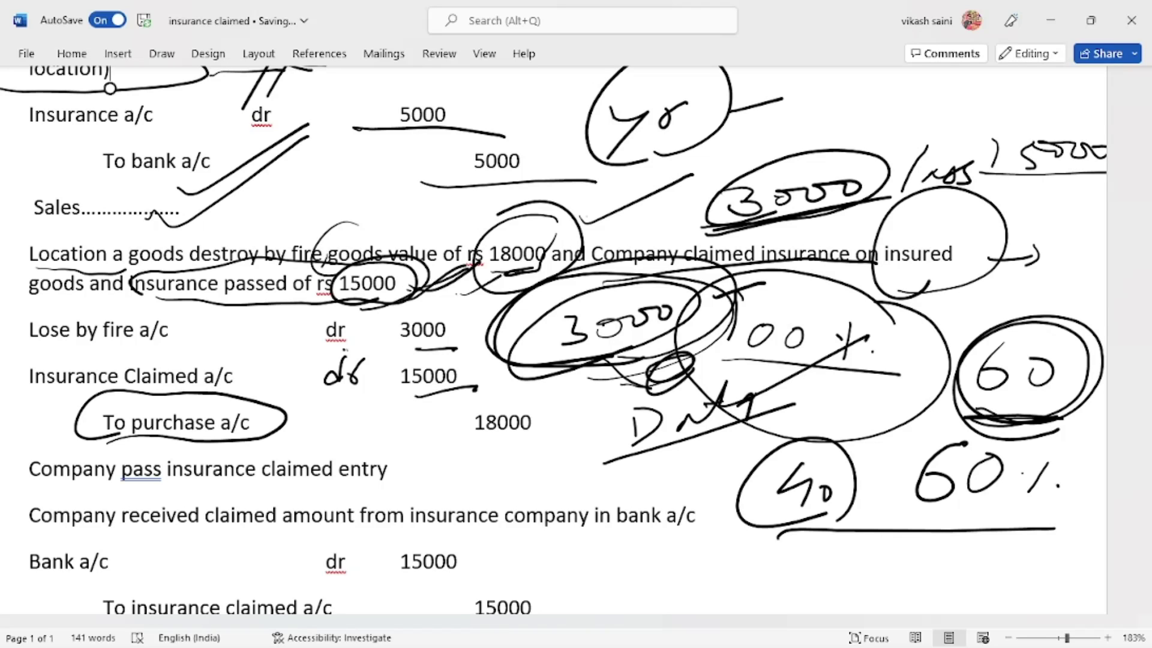
left_click_drag(419, 483, 425, 479)
left_click_drag(441, 414, 420, 480)
left_click_drag(411, 426, 477, 389)
left_click_drag(424, 475, 532, 407)
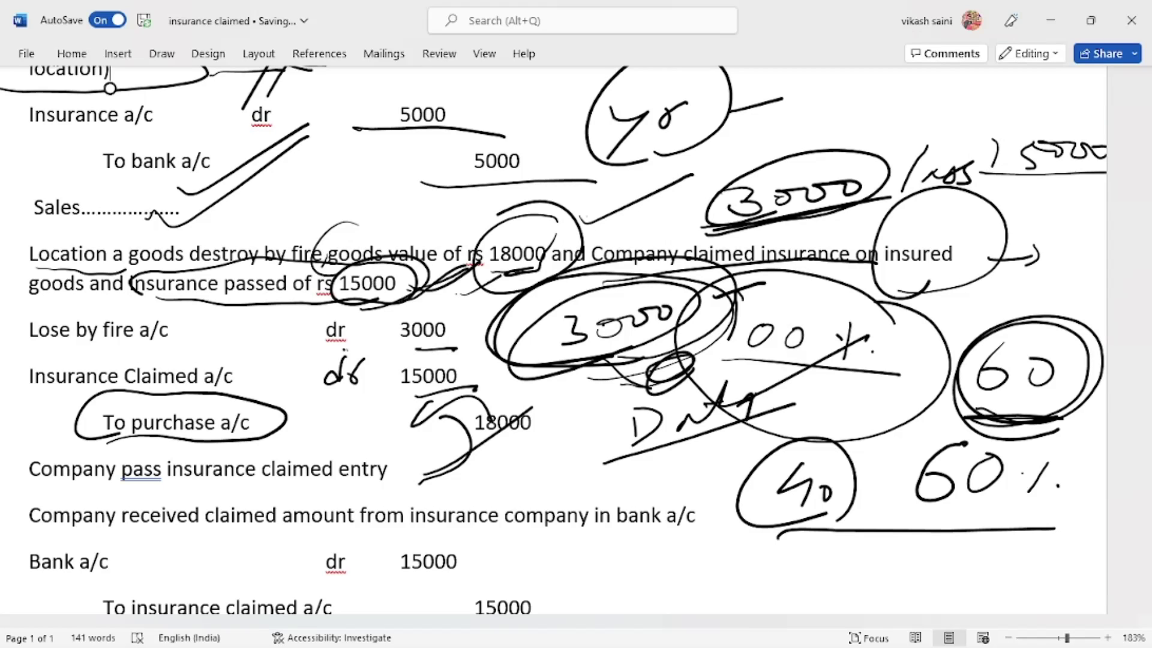
- Switch to TallyPrime, start a journal voucher, and begin a new ledger named Loss by Fire for its debit line
key("alt+Tab")
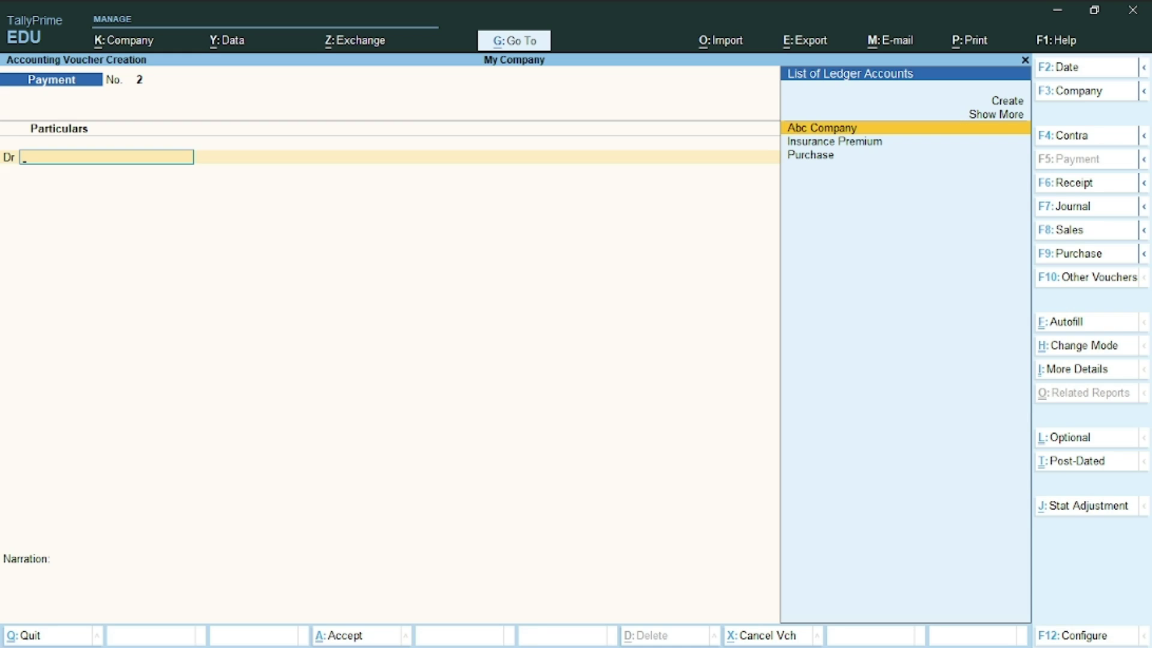
key("F7")
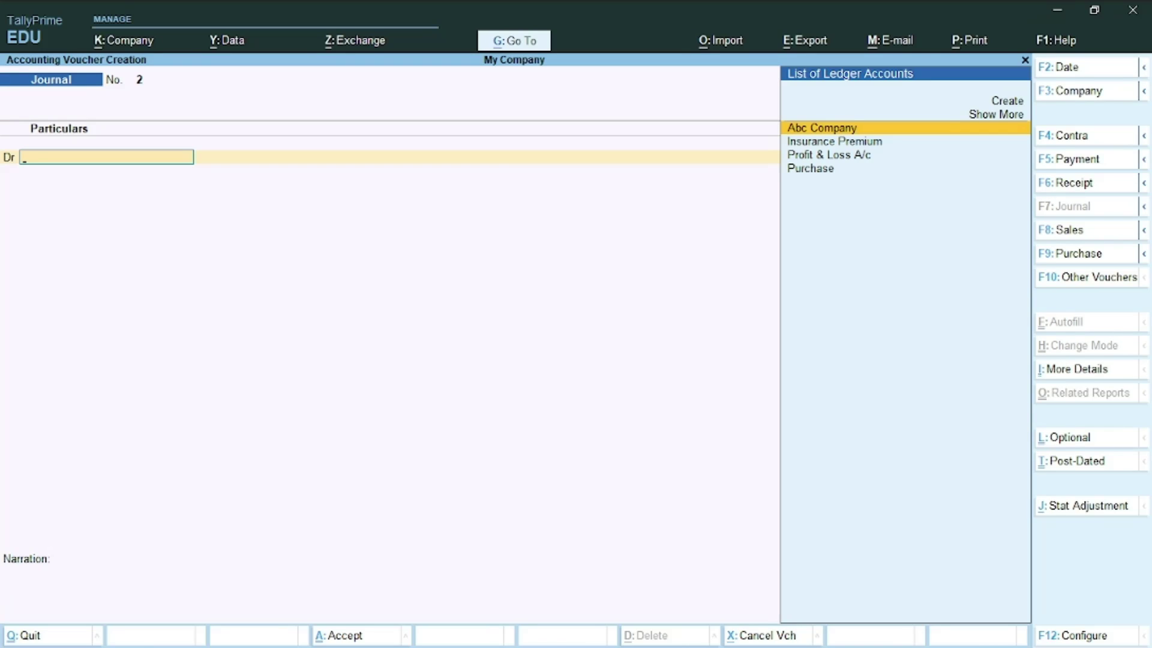
key("alt+c")
type("L")
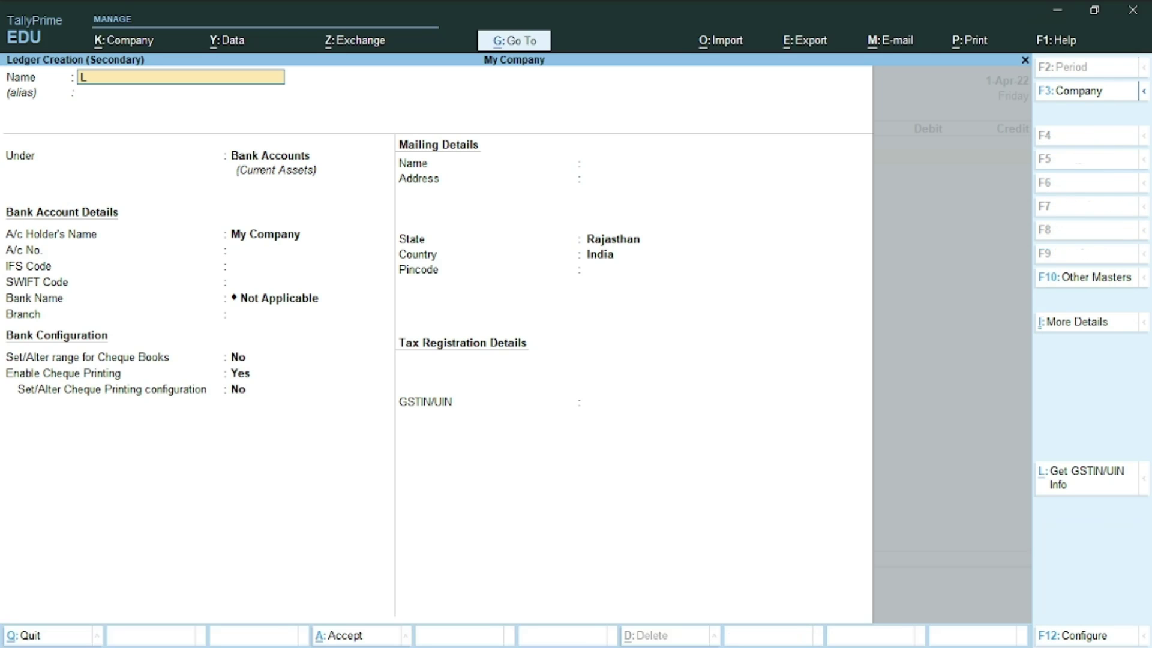
type("oss by fire")
key("Return")
key("Return")
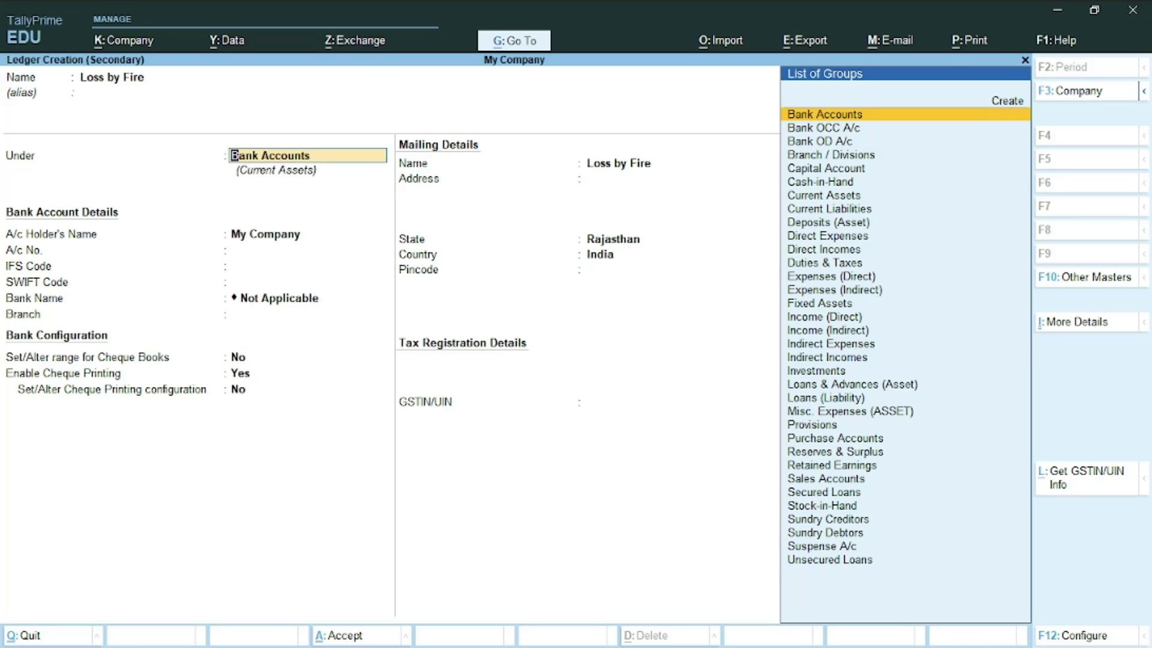
- Place the Loss by Fire ledger under Indirect Expenses with ledger type Not Applicable, and save it
type("In")
key("Down")
key("Down")
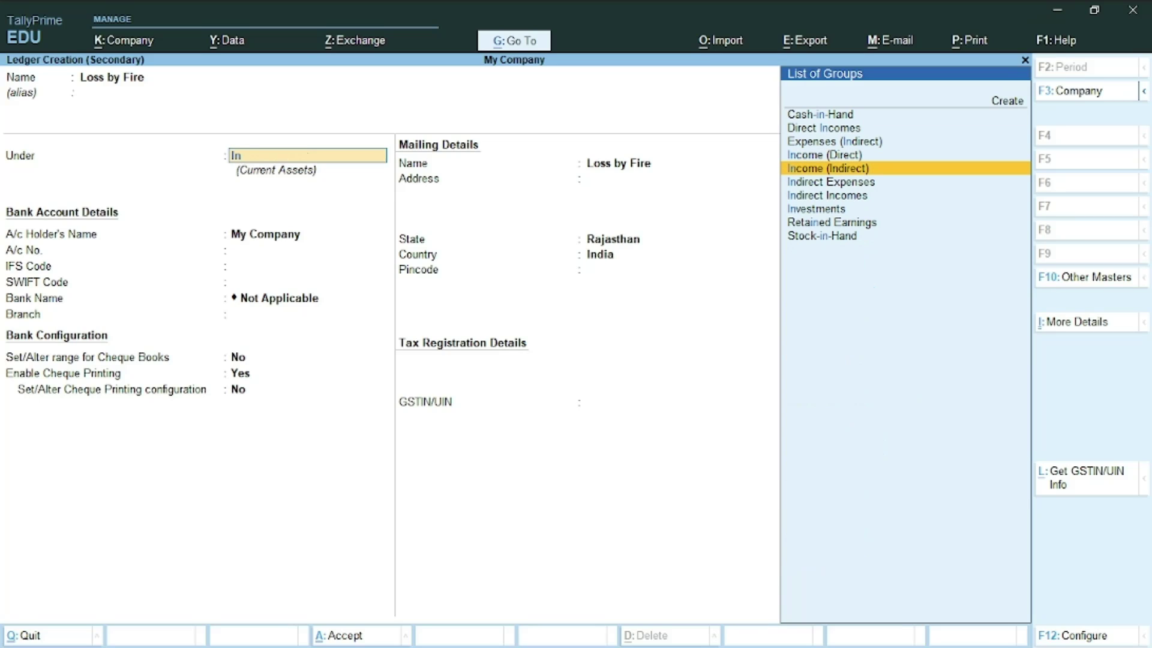
key("Down")
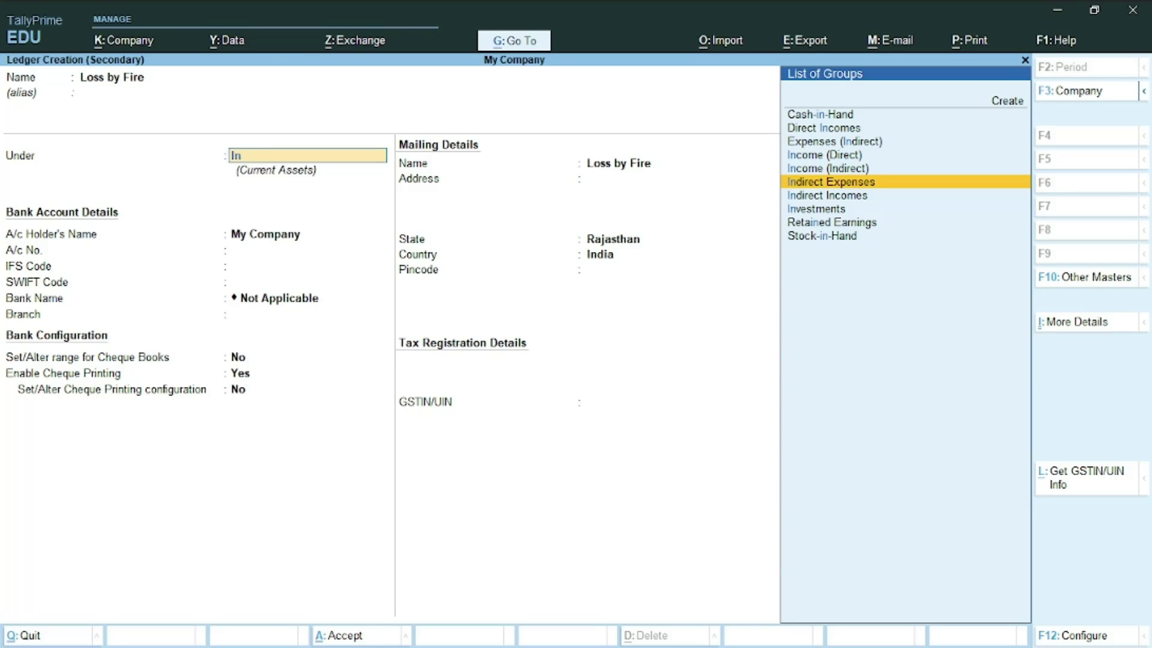
key("Return")
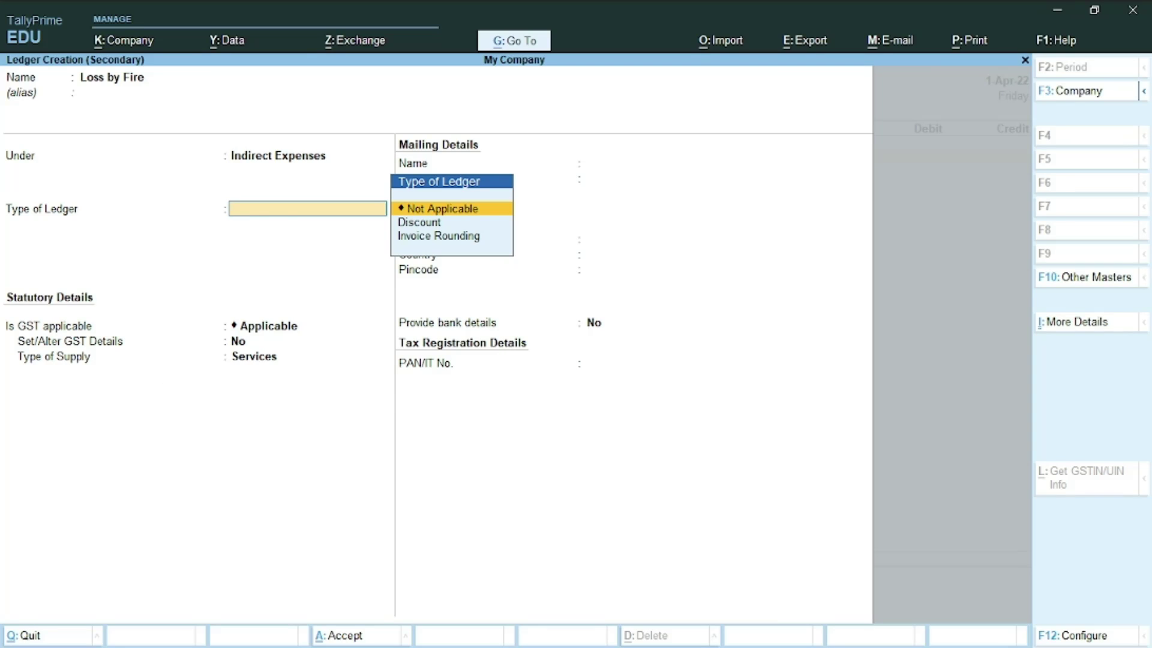
key("Return")
key("Return")
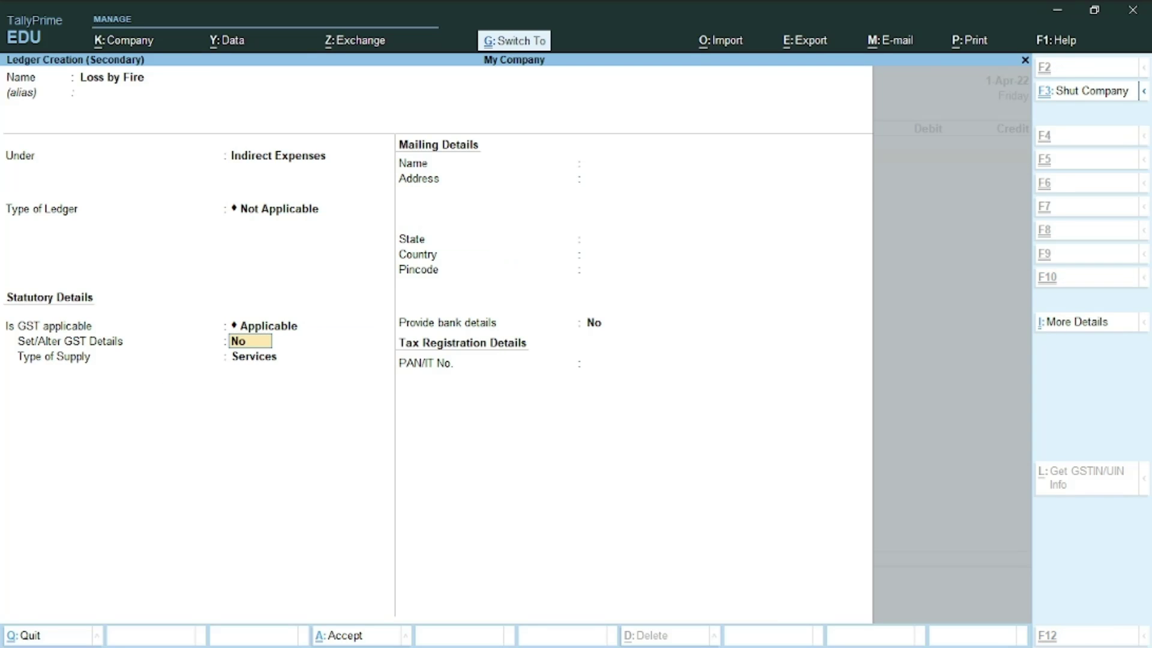
key("ctrl+a")
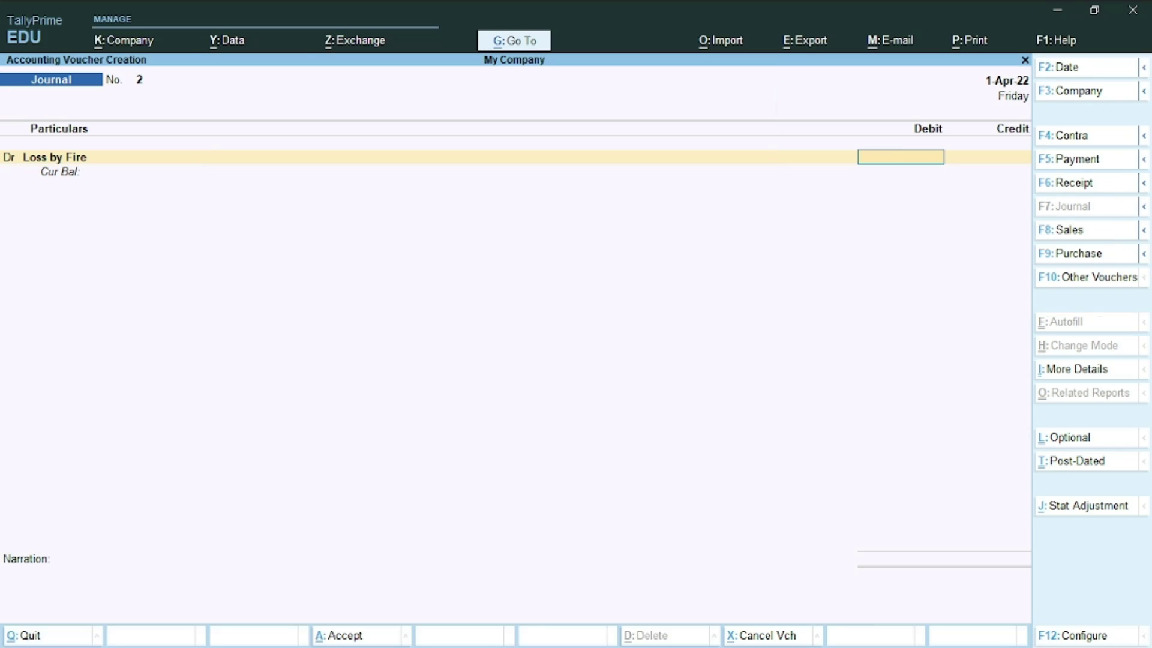
- Debit Loss by Fire with 3000 and make the next journal line a debit entry
type("3000")
key("Return")
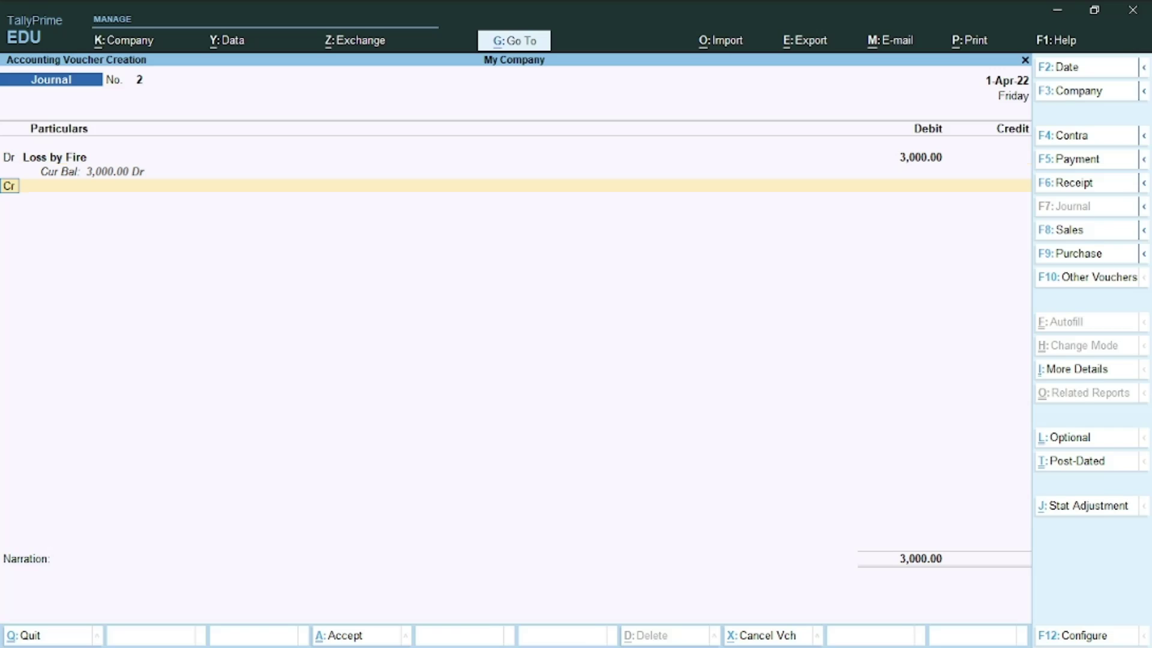
type("d")
key("Return")
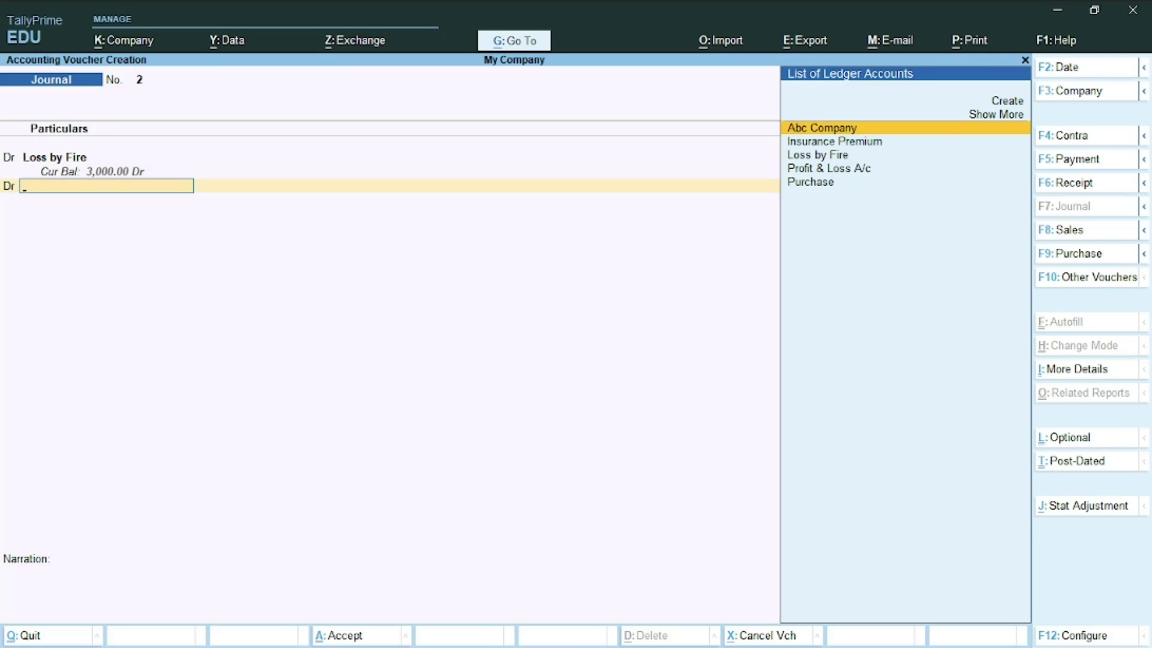
- Switch to Word, loop "Insurance Claimed a/c" in ink with a tick, and return to the TallyPrime voucher
key("alt+Tab")
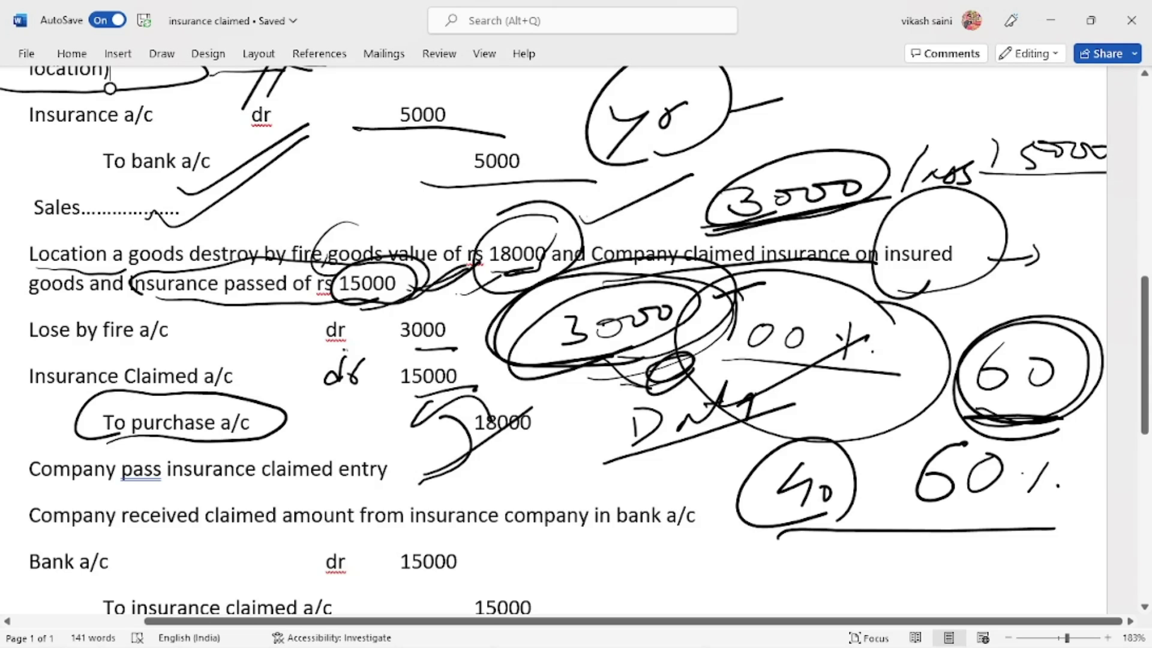
mouse_move(240, 377)
left_mouse_down()
mouse_move(303, 339)
mouse_move(103, 360)
mouse_move(99, 387)
left_mouse_up()
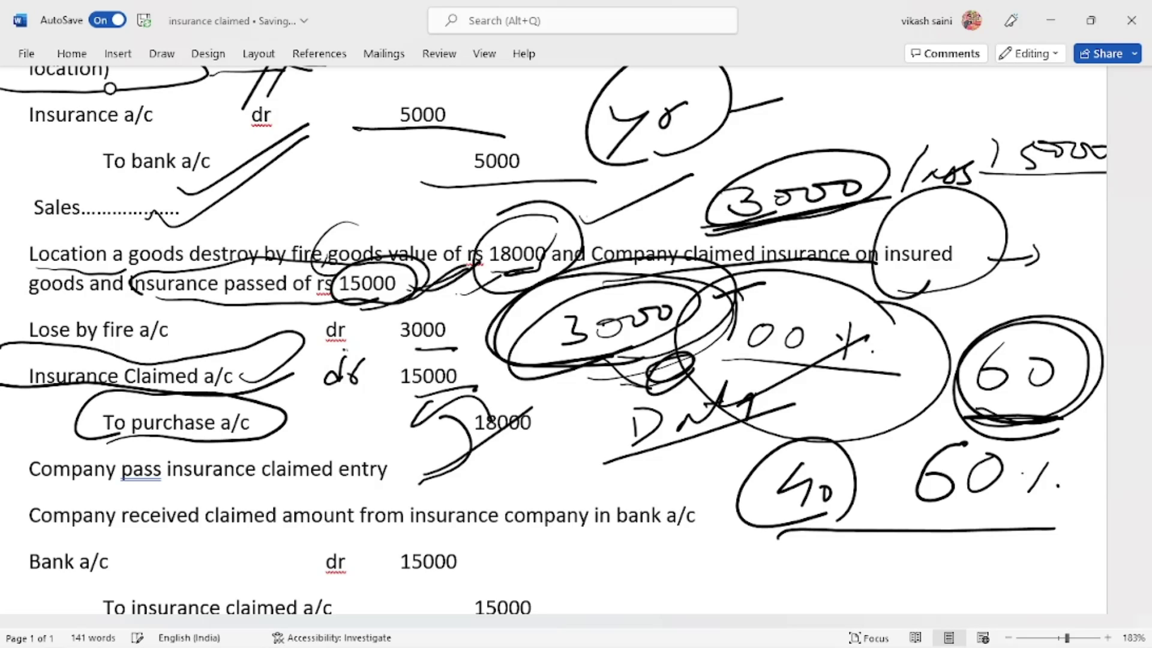
key("alt+Tab")
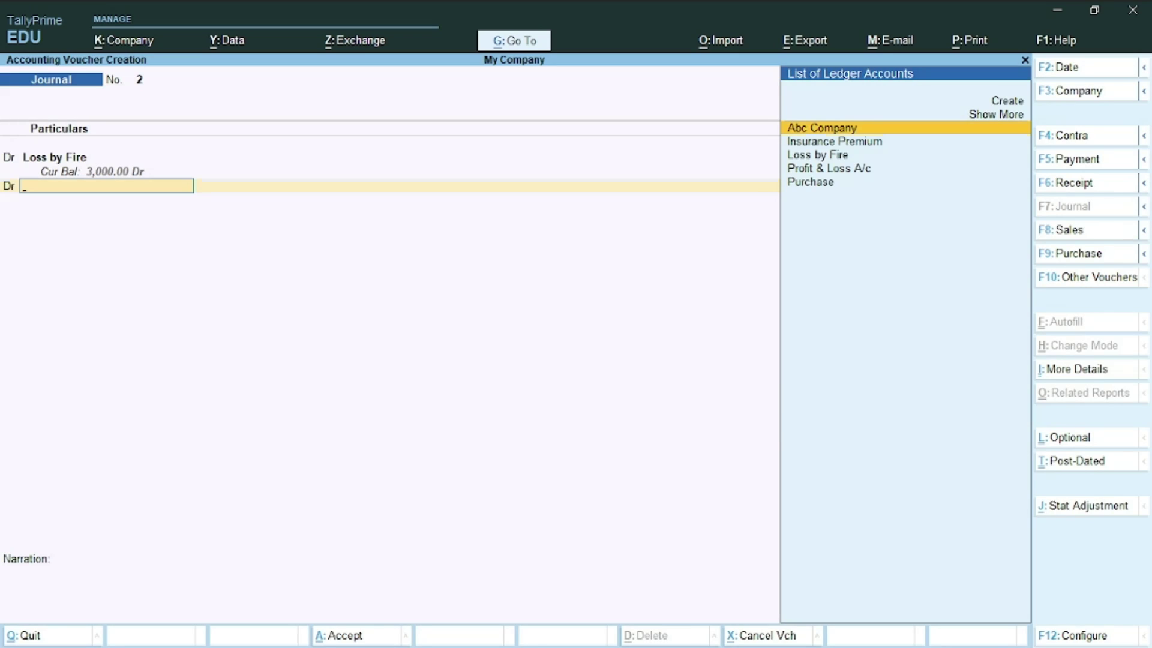
- Start a new ledger named Insurance Claimed for the second debit line and place it under Sundry Debtors
key("alt")
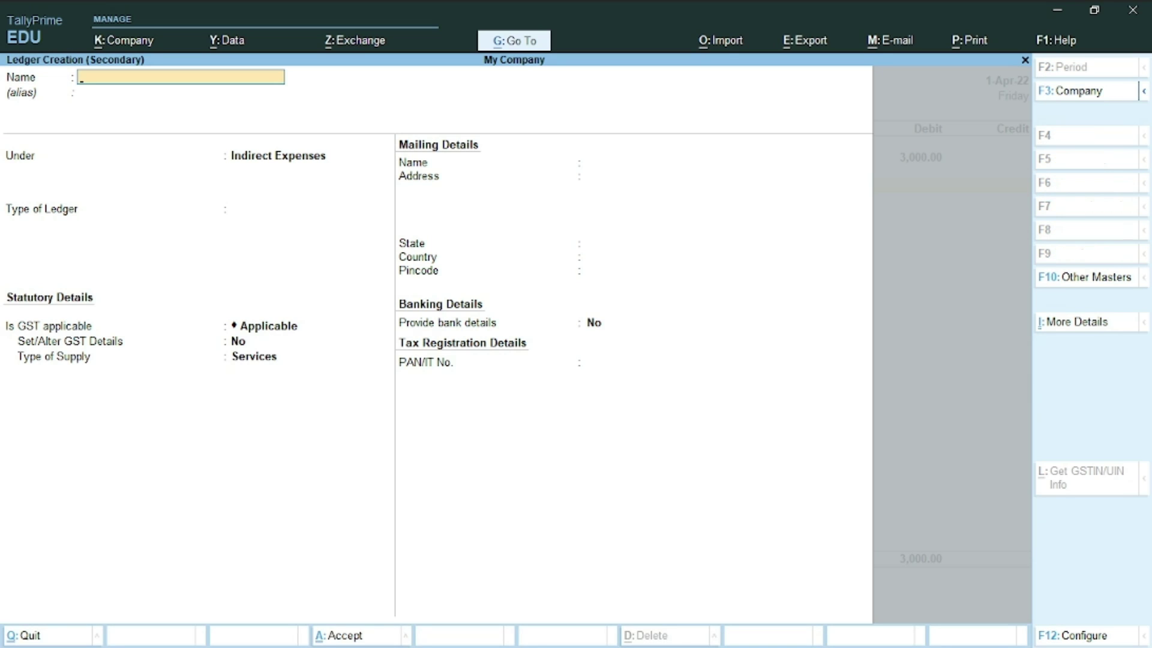
type("Insurance")
type("claimed")
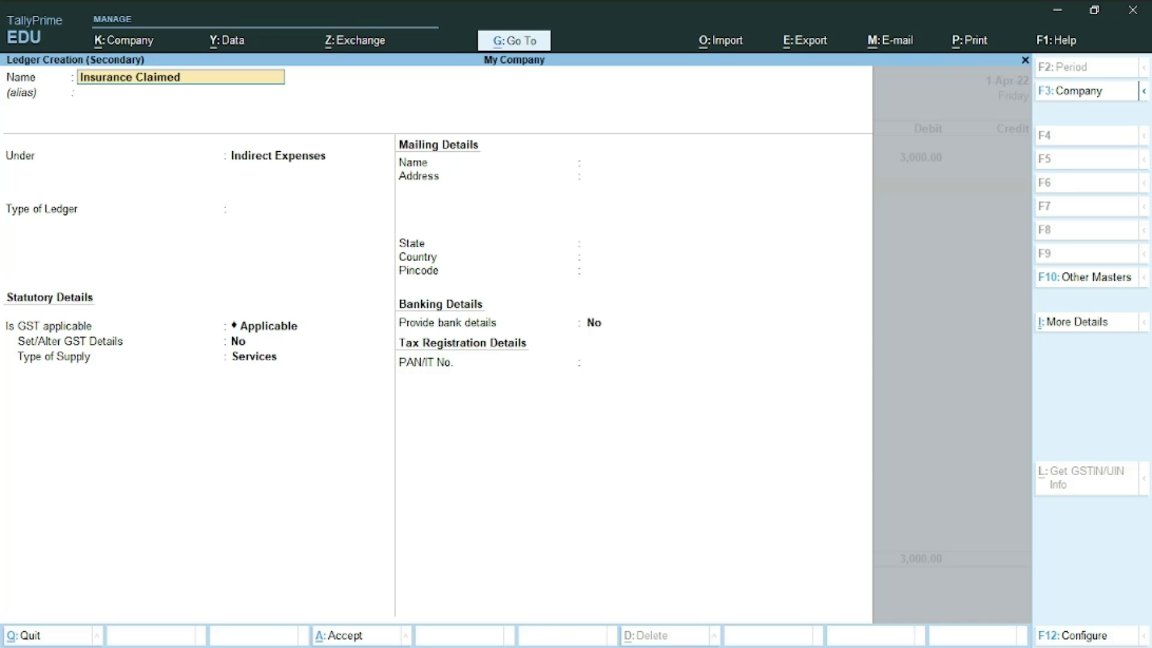
key("Return")
key("Return")
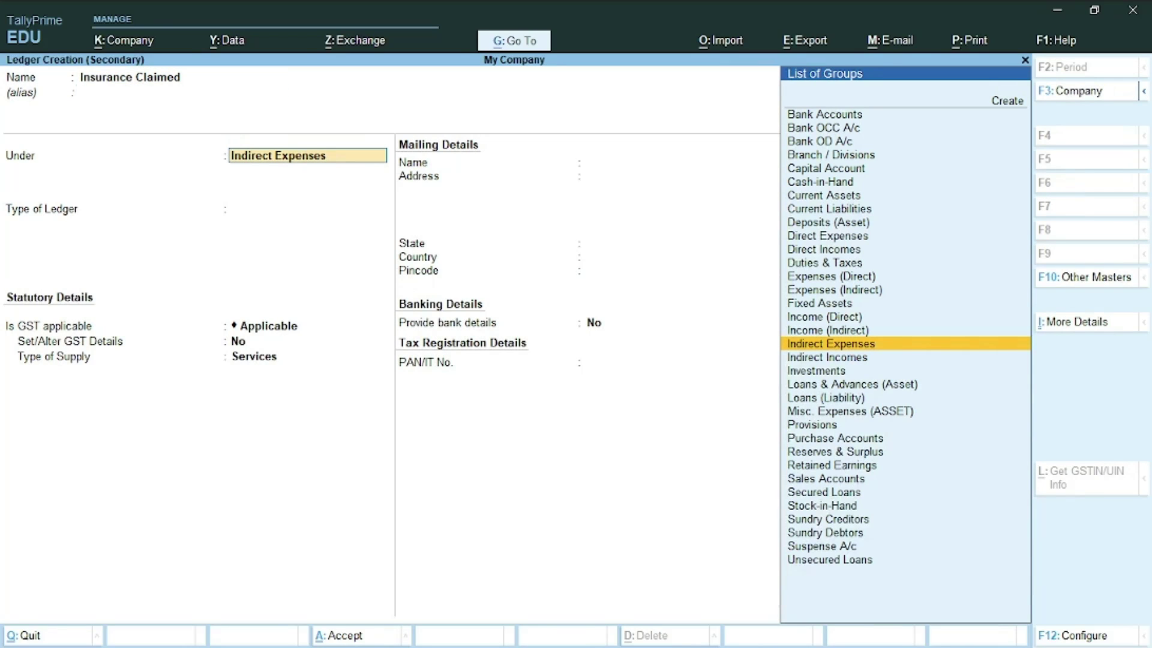
type("Su")
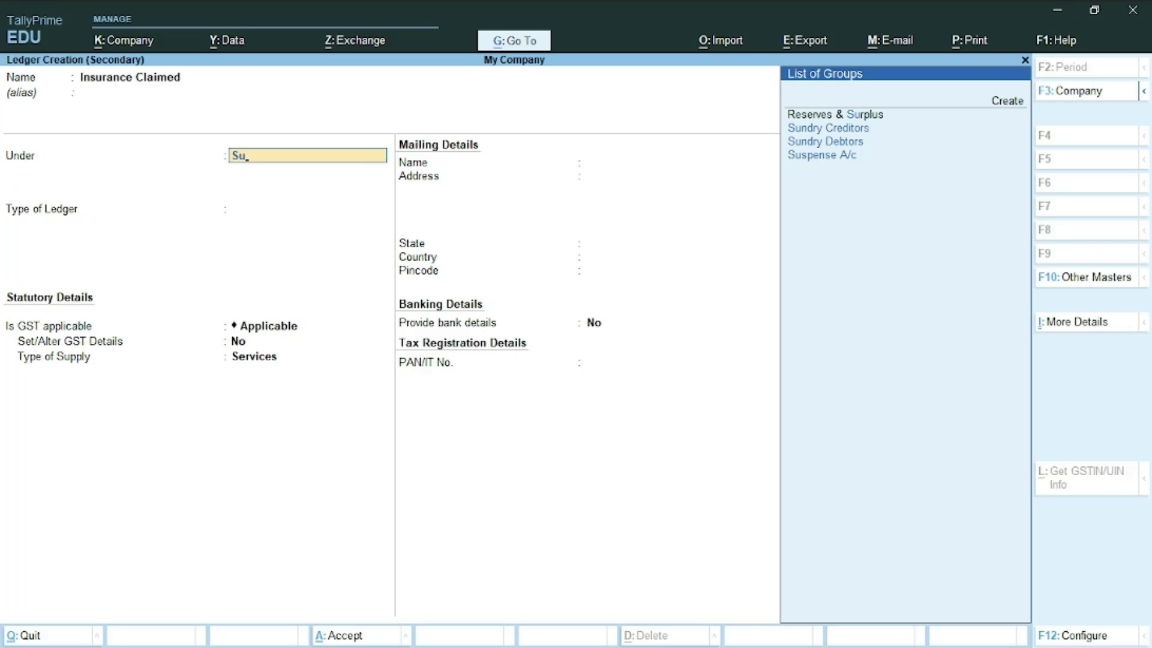
key("Down")
key("Down")
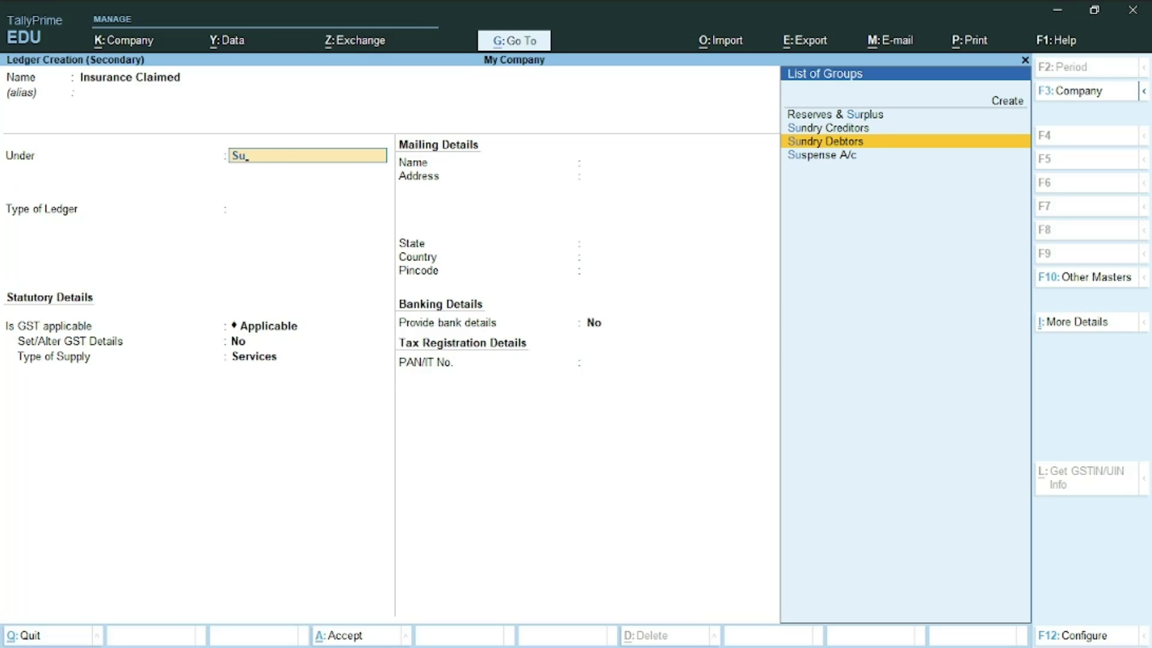
key("Return")
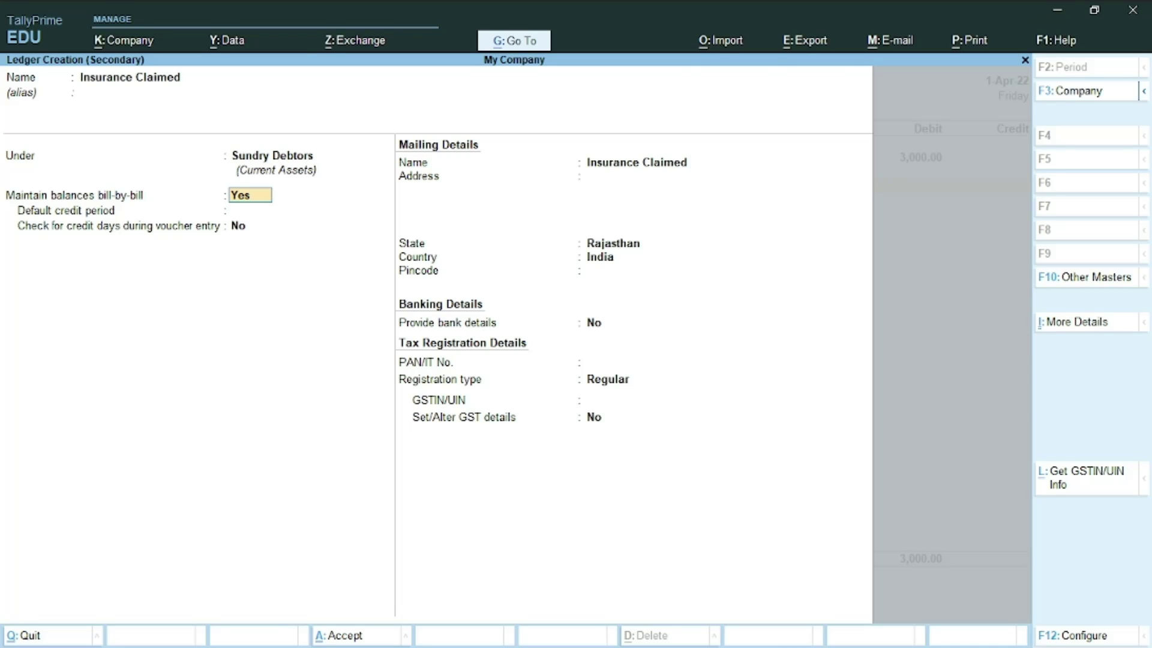
- Keep bill-by-bill balances and Regular registration for the Insurance Claimed ledger, leave its credit period and GSTIN/UIN blank, and save it
left_click(250, 210)
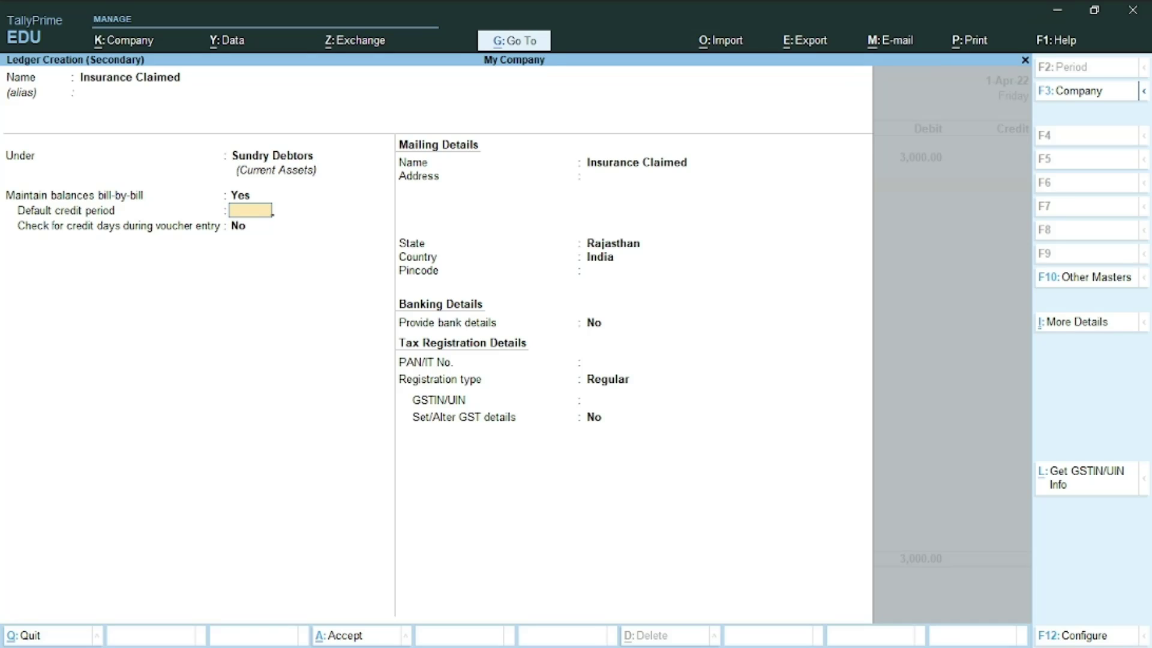
key("Return")
key("Return")
key("Return")
key("Return")
key("Return")
key("Return")
key("Return")
key("Return")
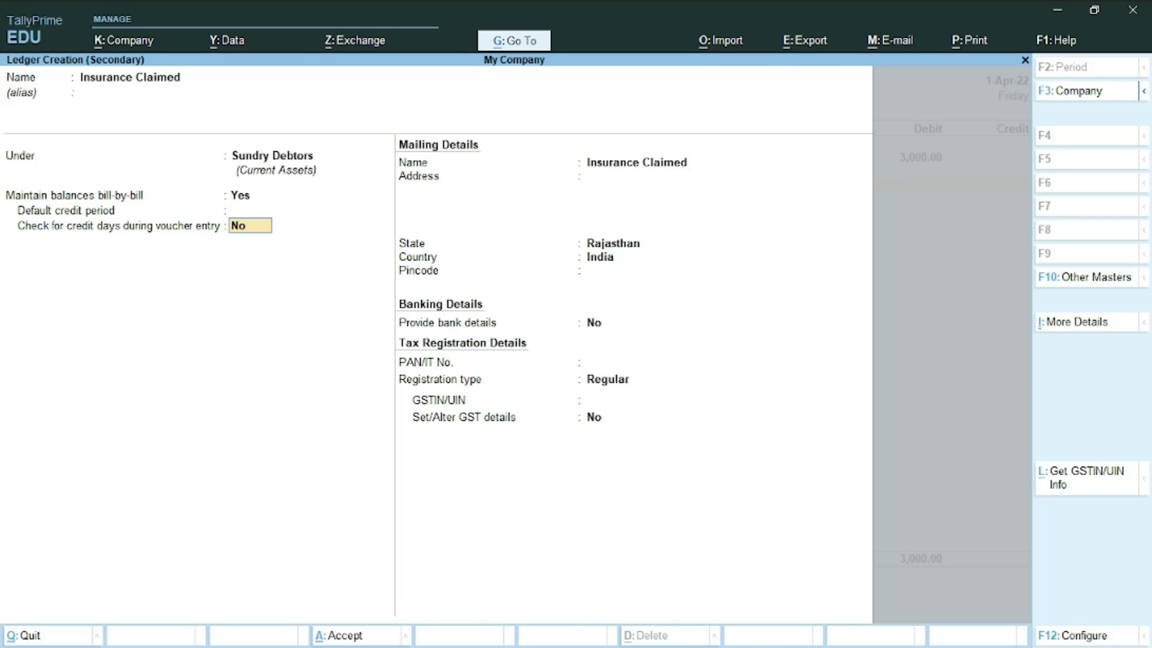
key("Return")
key("Return")
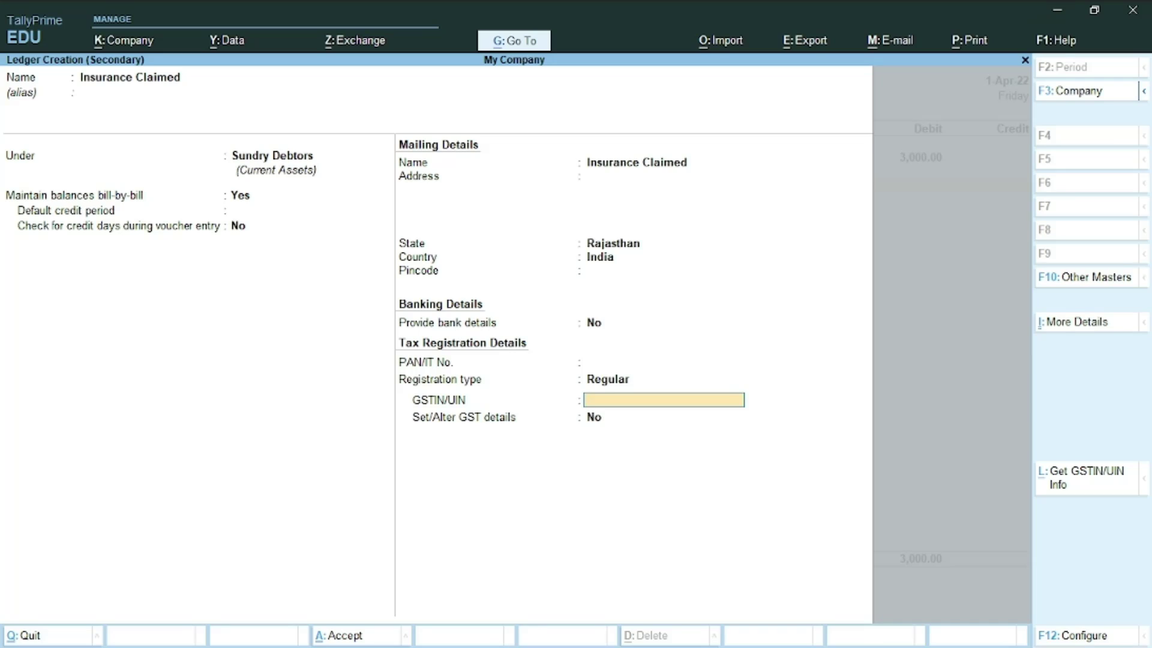
key("Return")
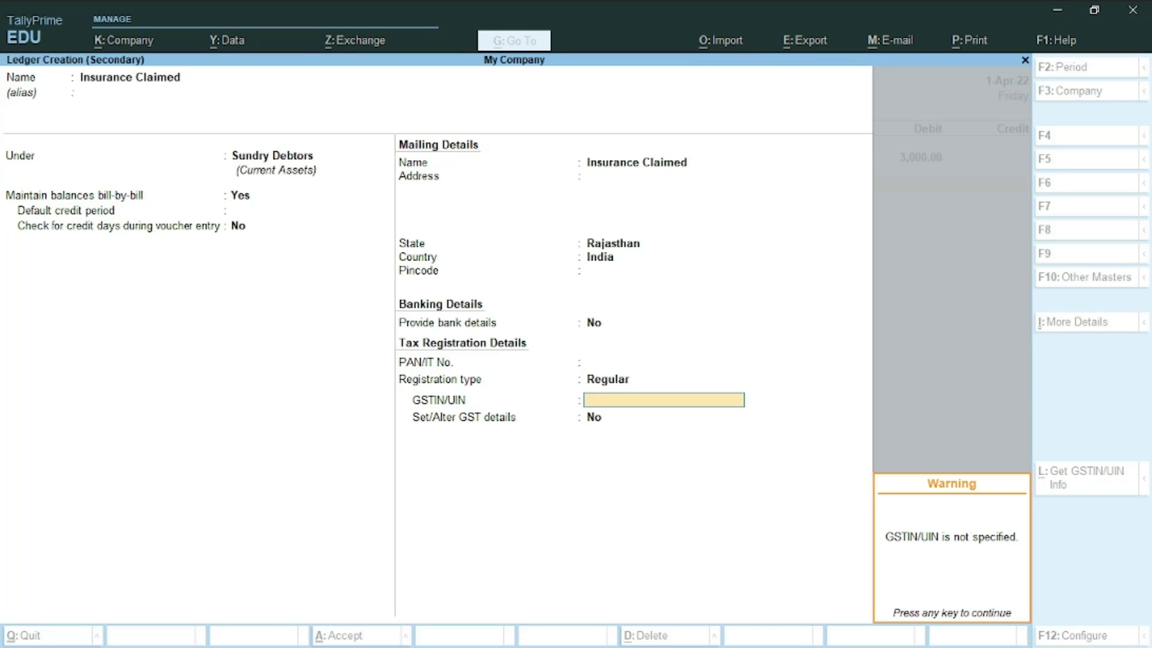
key("Return")
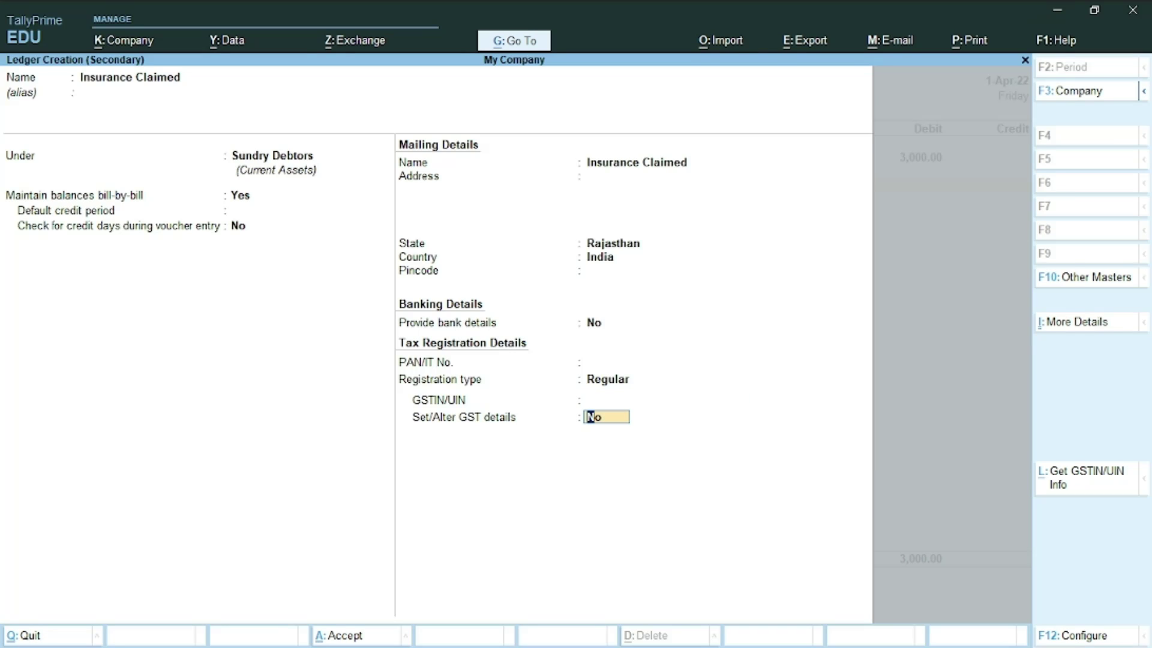
key("Return")
key("Return")
key("Return")
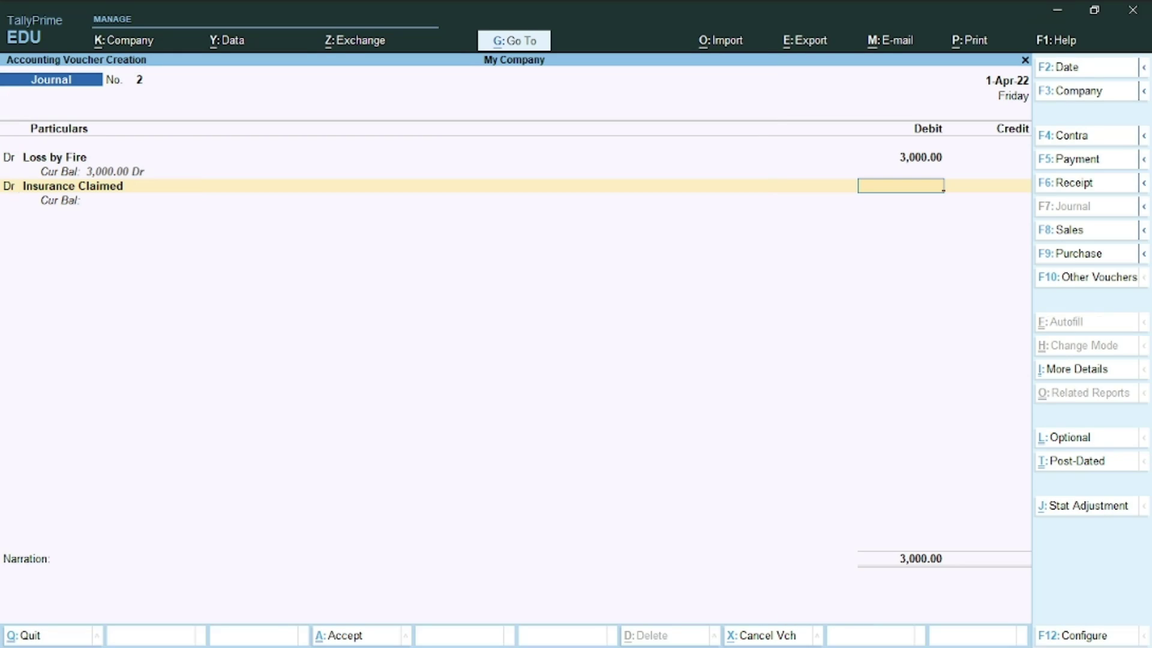
- Debit Insurance Claimed with 15,000 and allocate the full amount as On Account
type("15,")
type("000")
key("Return")
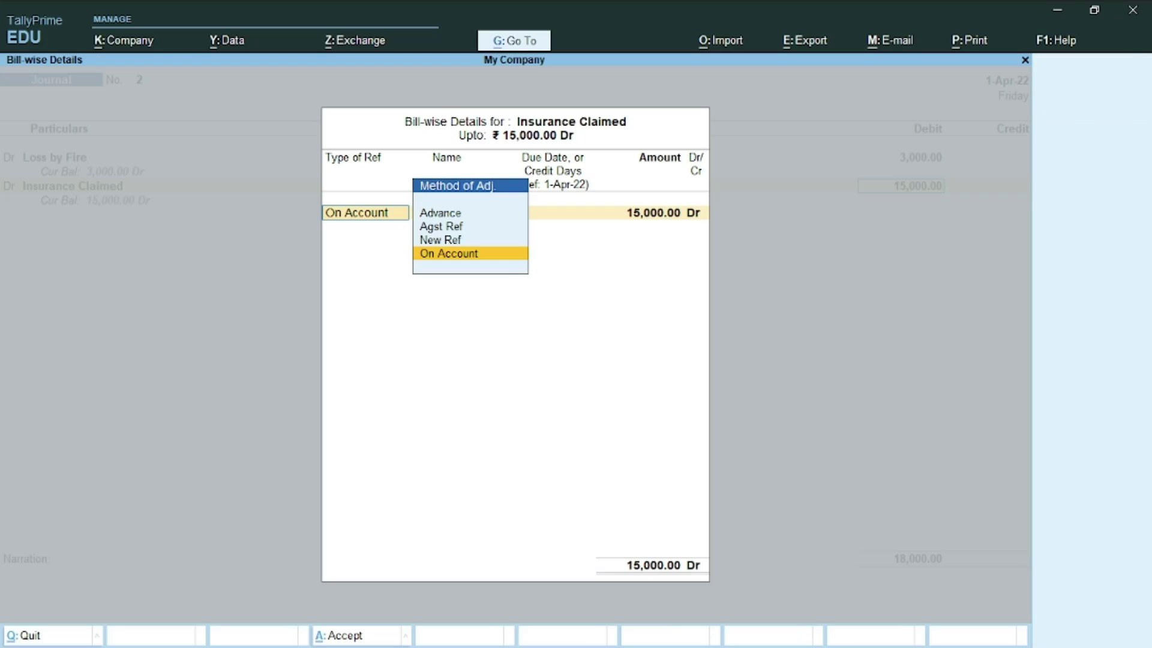
key("Return")
key("Return")
key("Return")
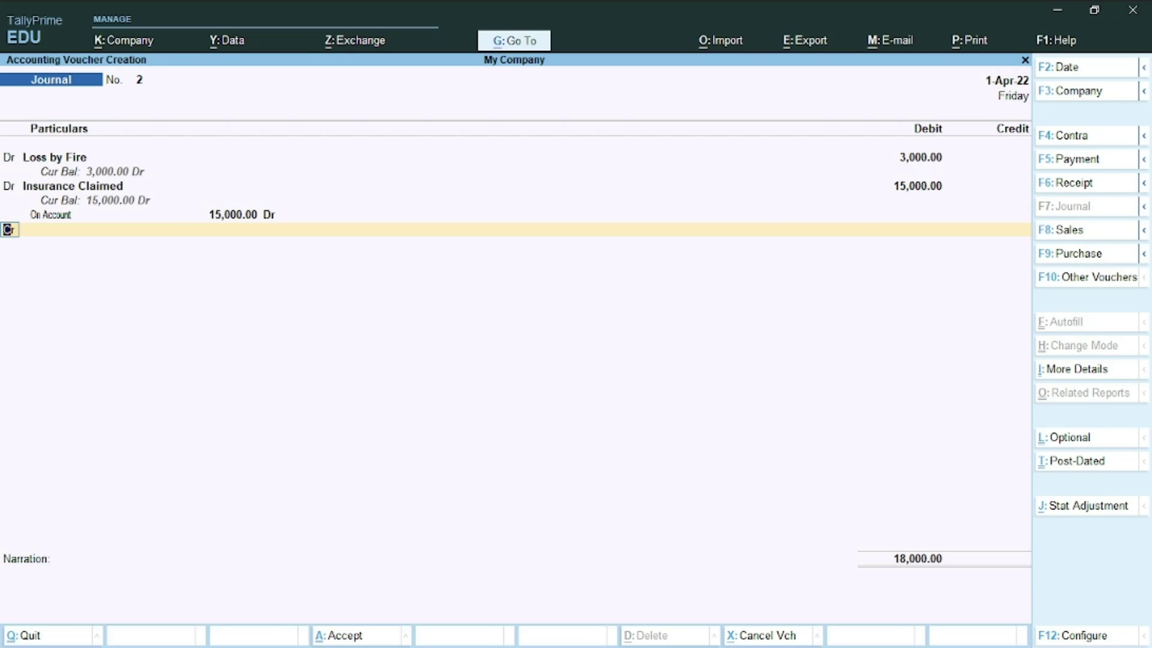
- Credit Purchase with 18,000 without inventory allocations or a narration, and save the journal voucher
key("Return")
type("Pu")
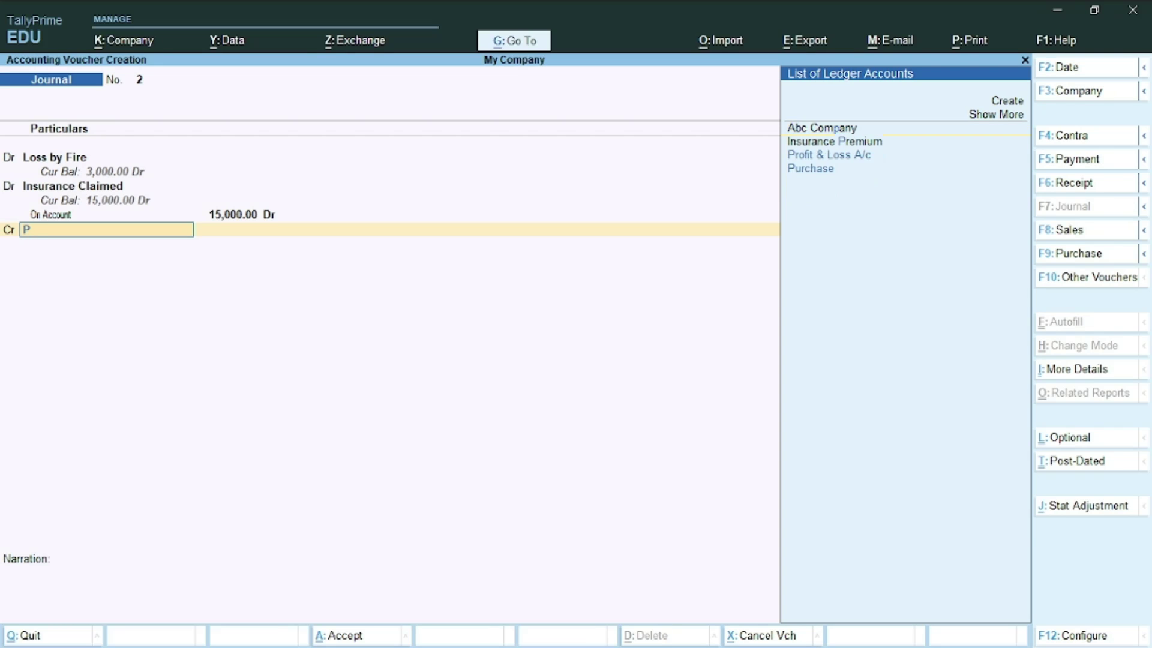
key("Return")
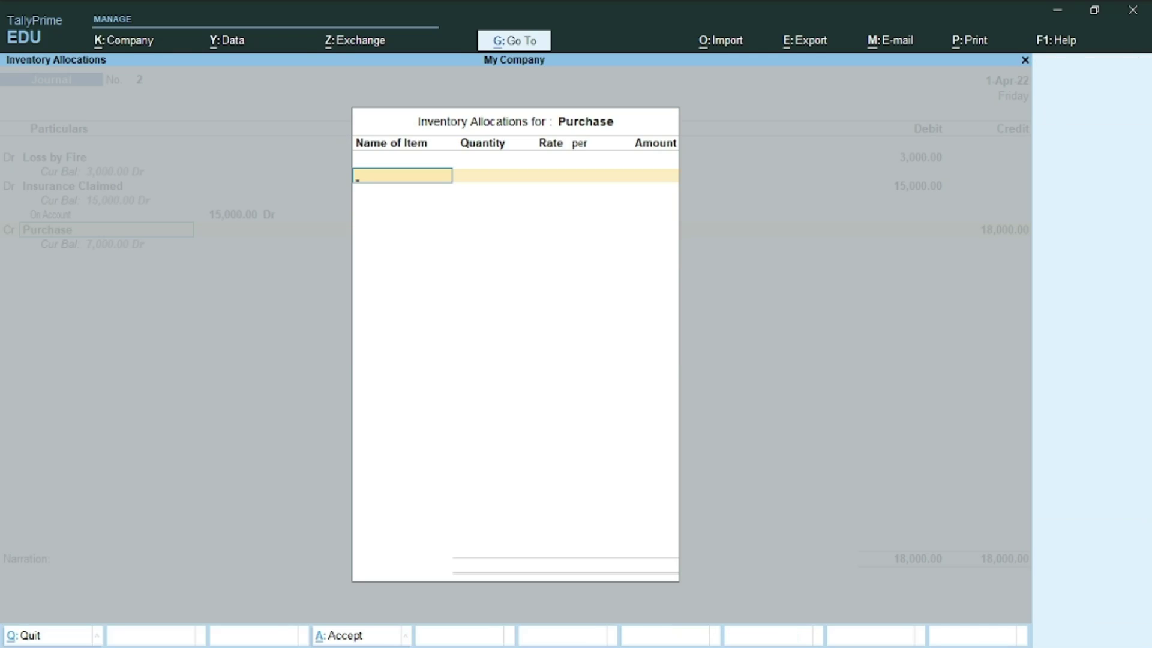
key("Return")
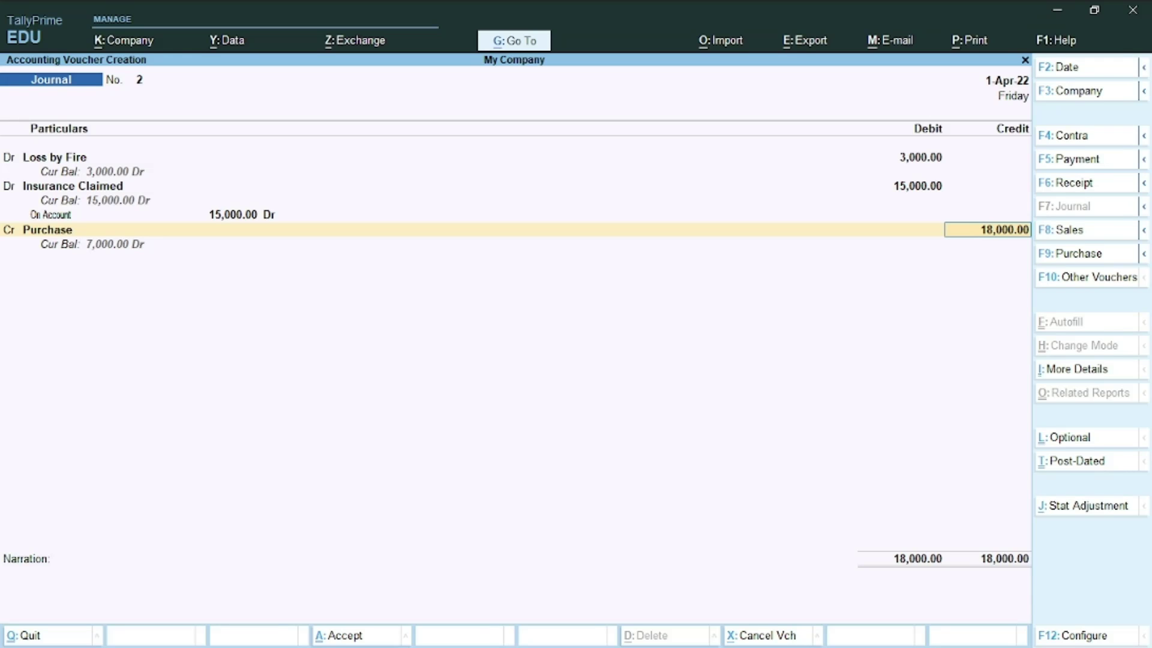
key("Return")
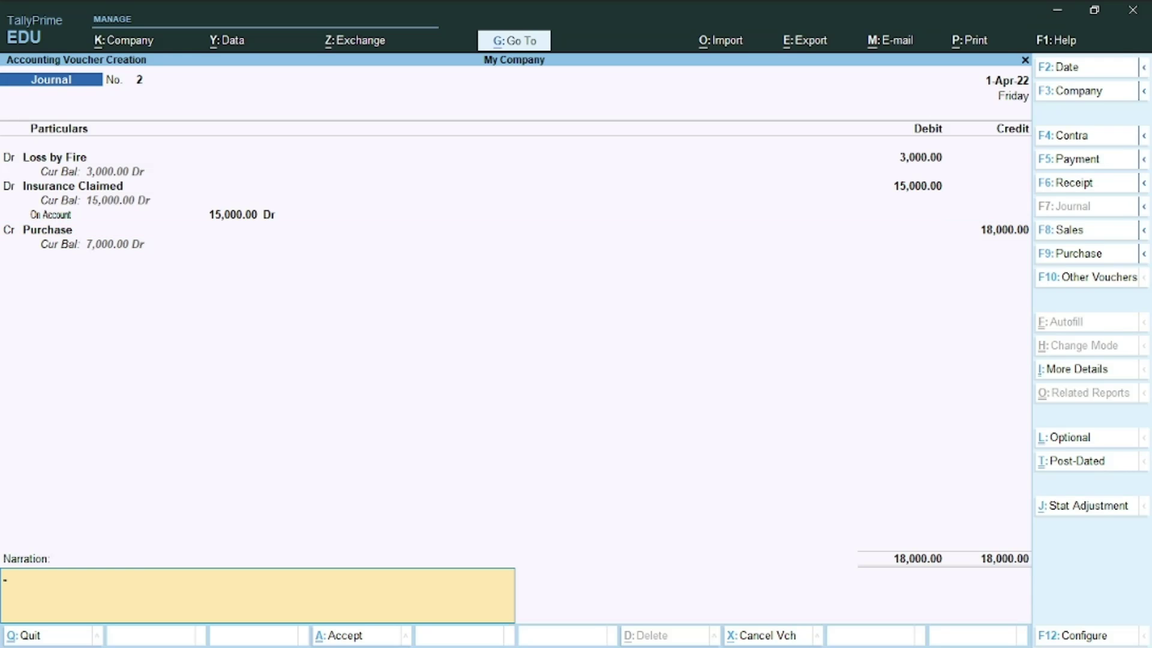
key("Return")
key("Return")
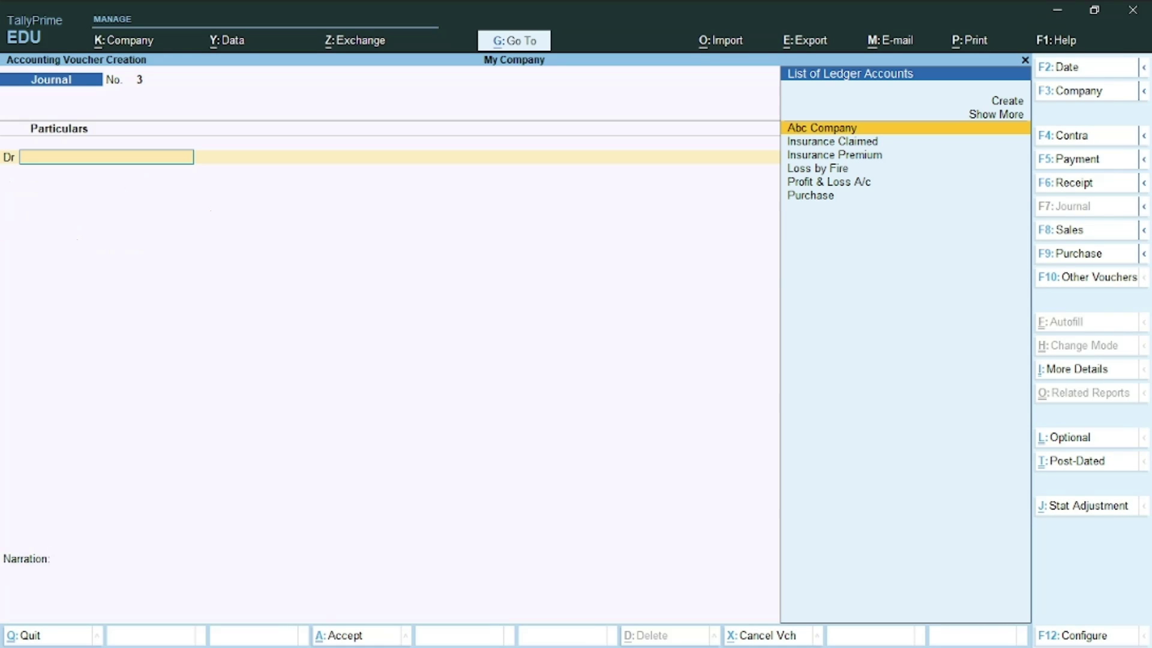
- Switch to Word, tick the fire-loss entry and underline "in bank a/c" in ink, and return to TallyPrime
key("alt+Tab")
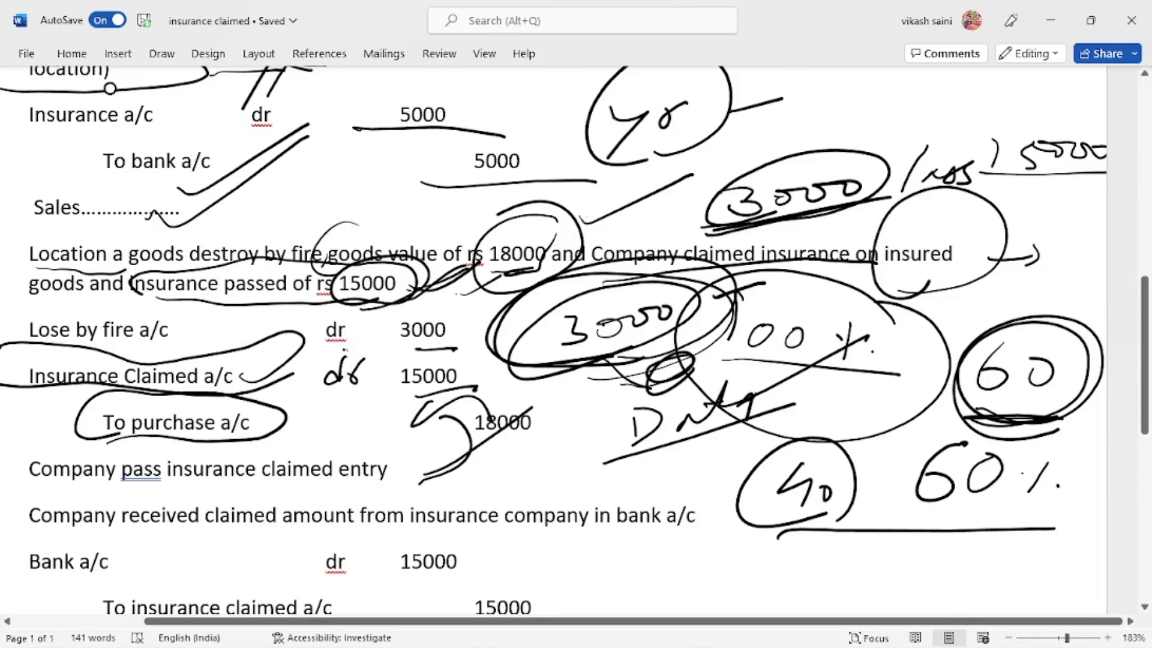
left_click_drag(318, 444, 433, 380)
scroll(576, 336, "down", 3)
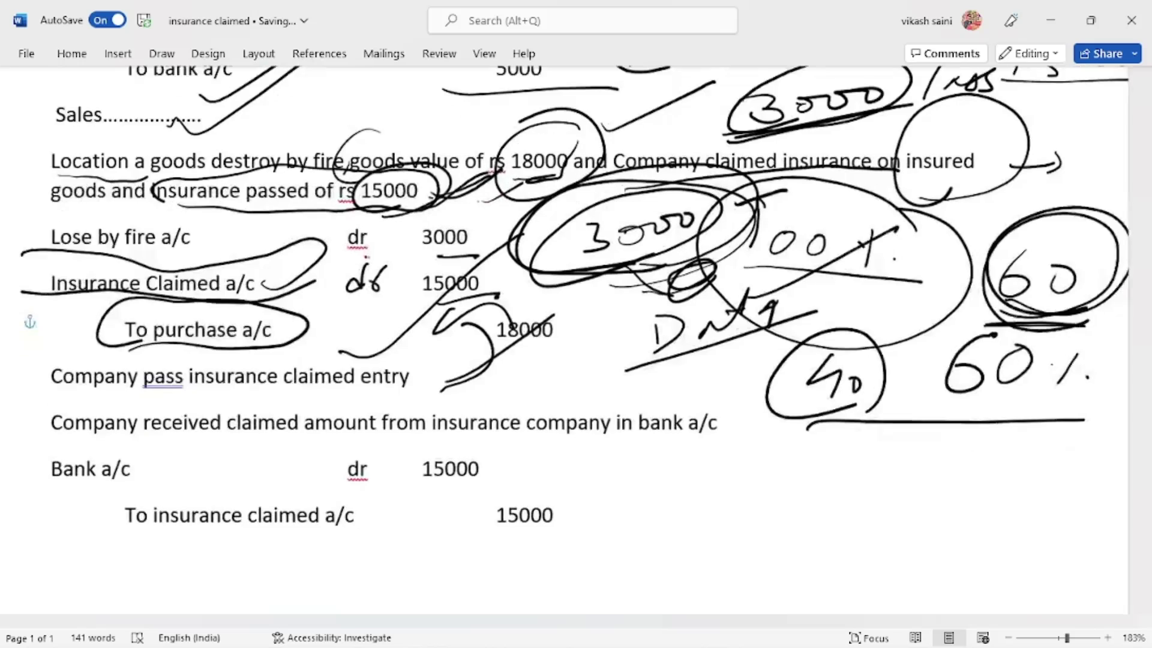
left_click(1014, 270)
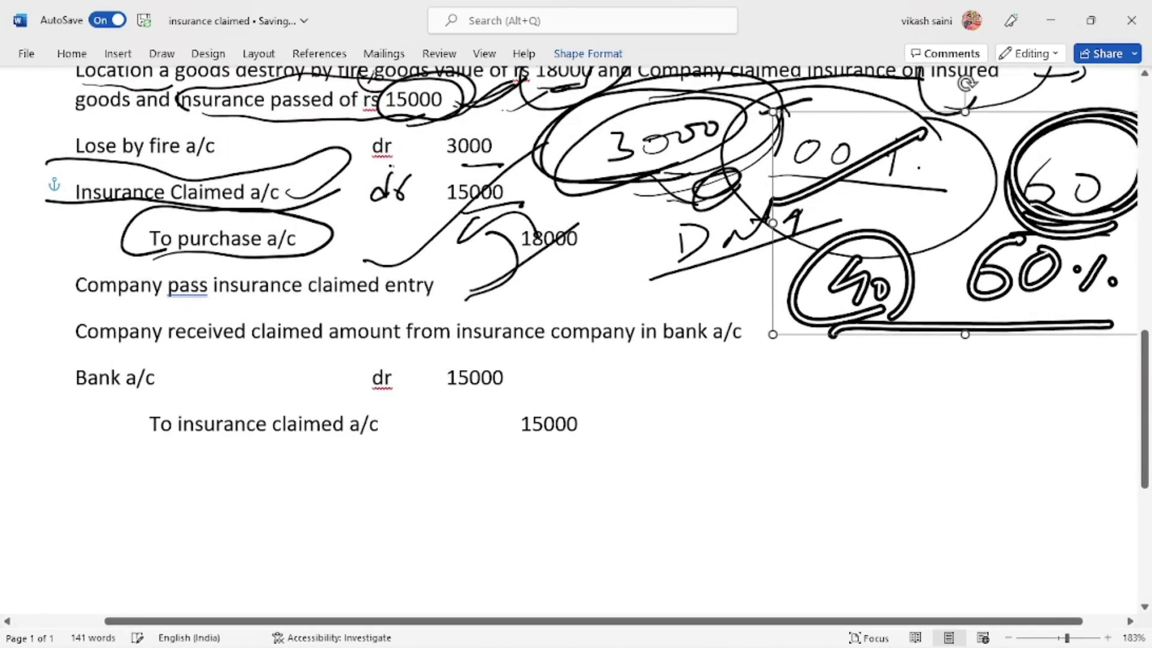
key("Escape")
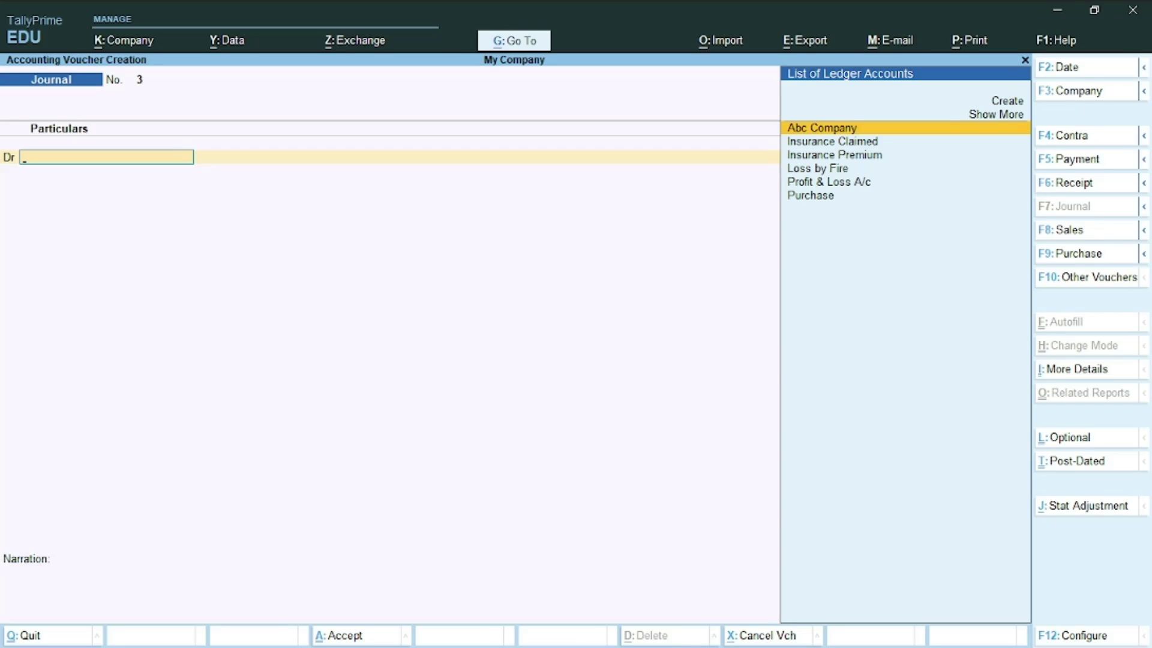
- Start a Receipt voucher and credit Insurance Claimed with 15000, allocated as On Account
left_click(1101, 192)
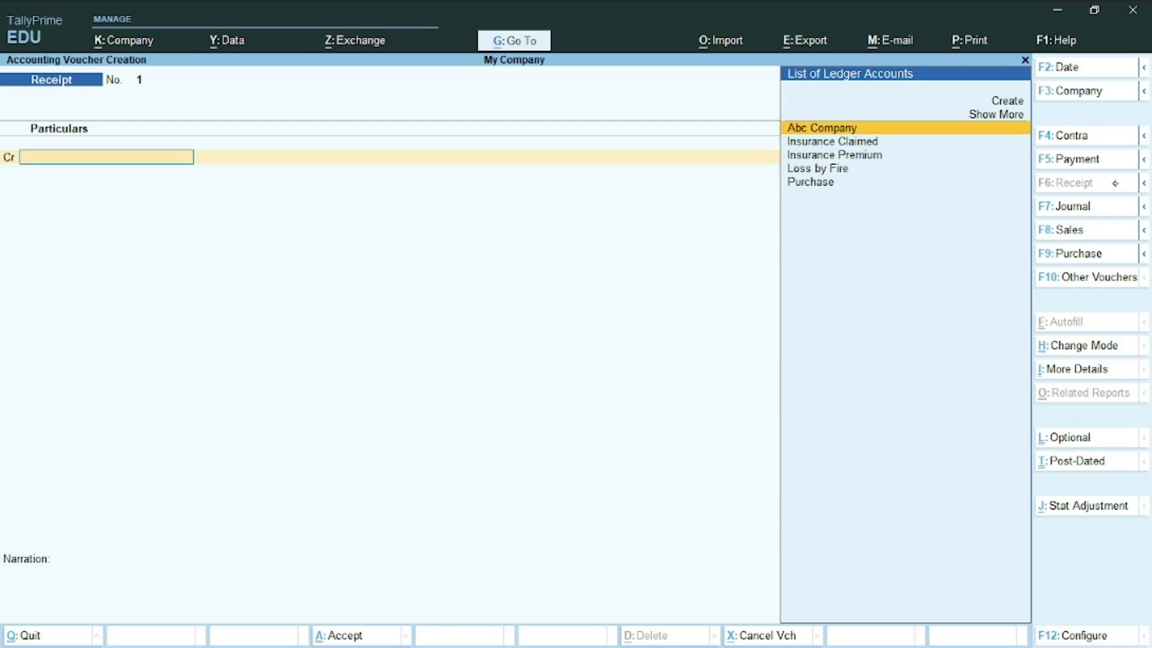
type("In")
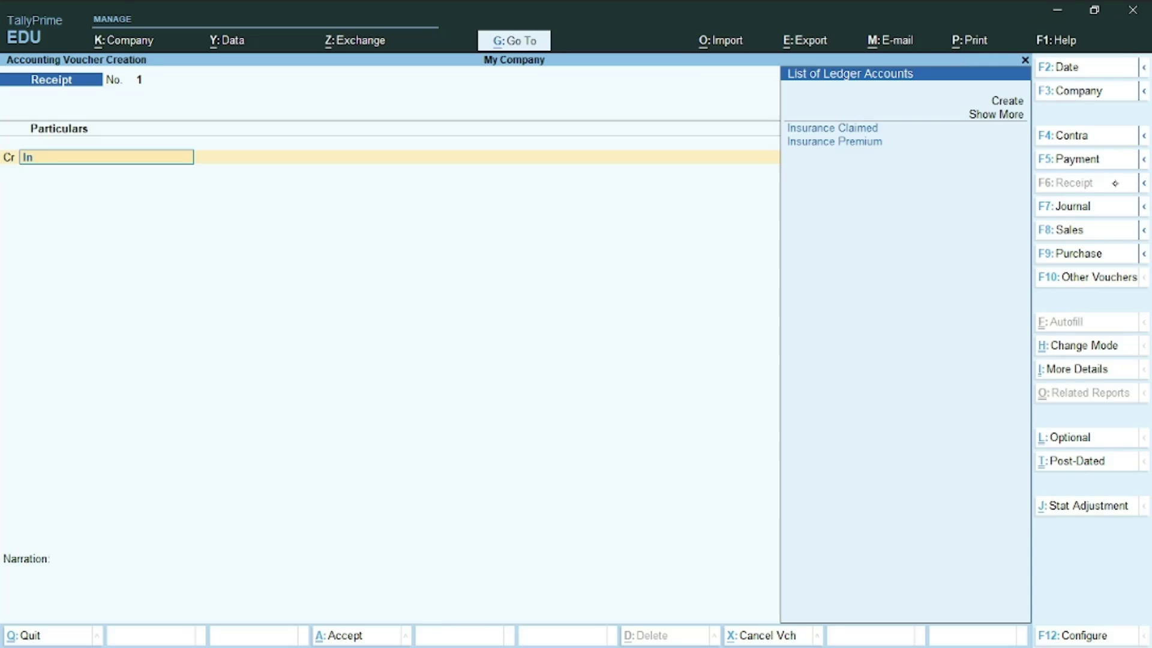
key("Return")
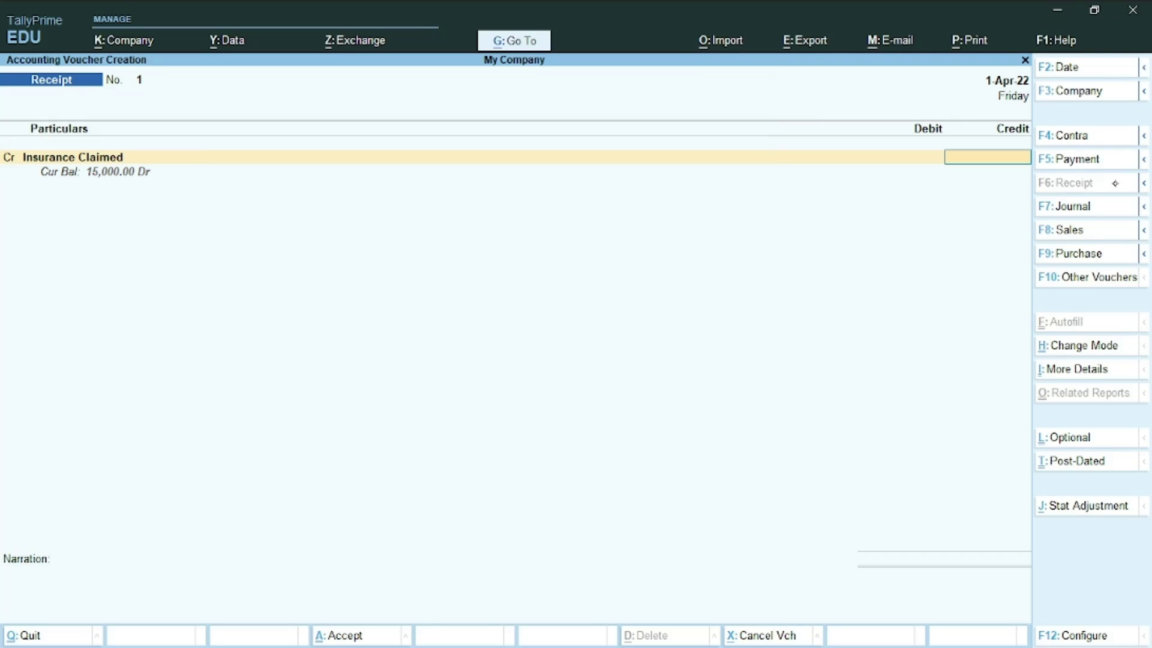
type("15000")
key("Return")
key("Return")
key("Return")
key("Return")
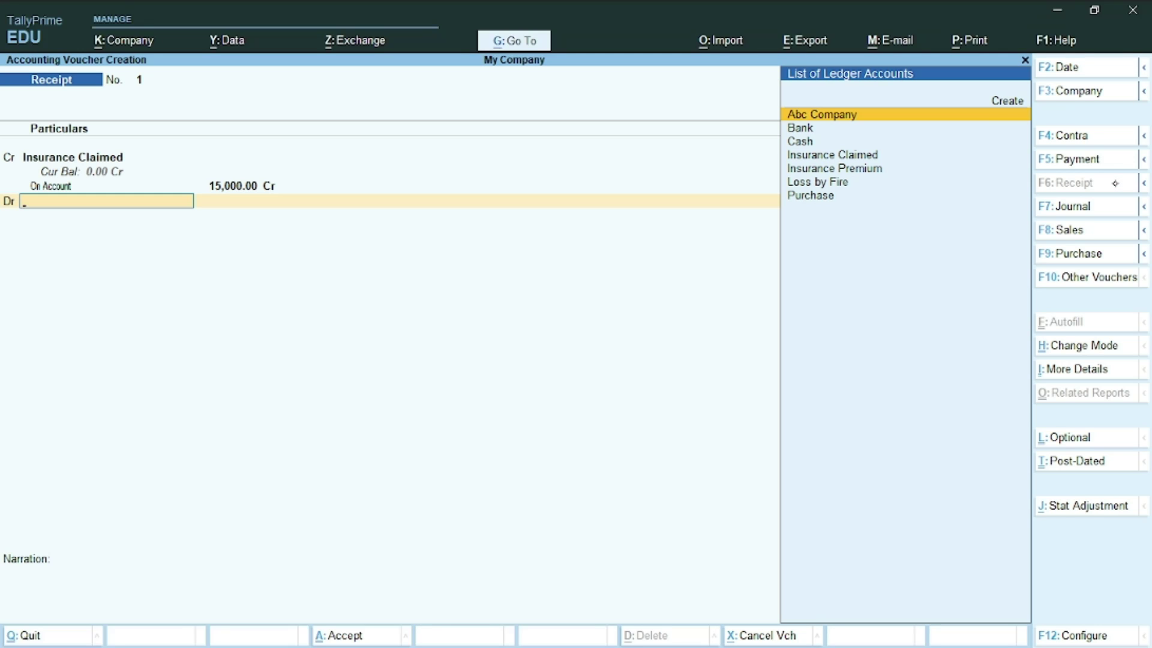
- Debit Bank with 15,000 in the receipt and keep Cheque/DD as the bank allocation's transaction type
key("Down")
key("Down")
key("Down")
key("Up")
key("Up")
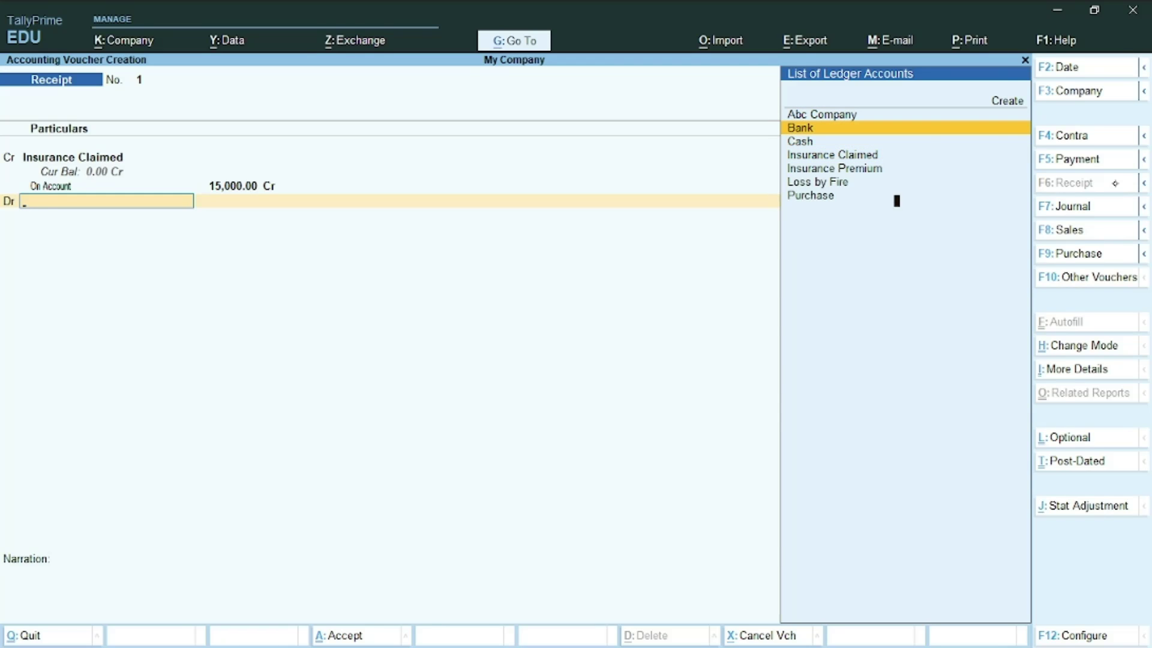
key("Return")
key("Return")
key("Return")
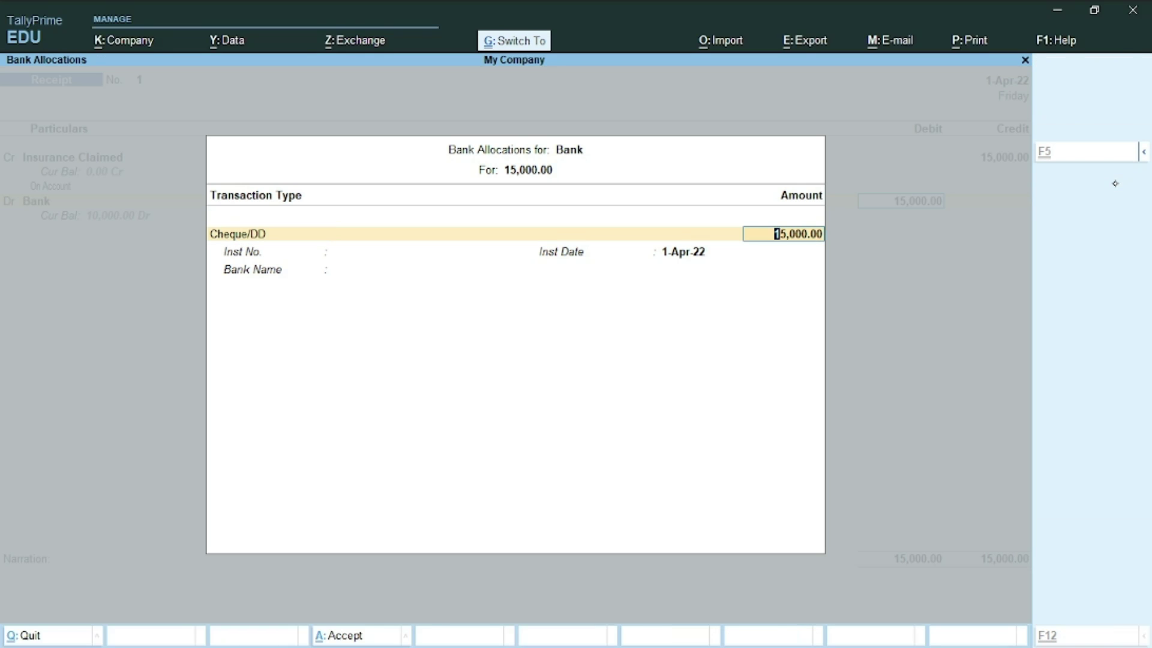
key("Return")
key("Return")
- Switch to Word and undo the older ink notes around the fire-loss entry, including the loops on its Insurance Claimed and purchase lines
key("alt+Tab")
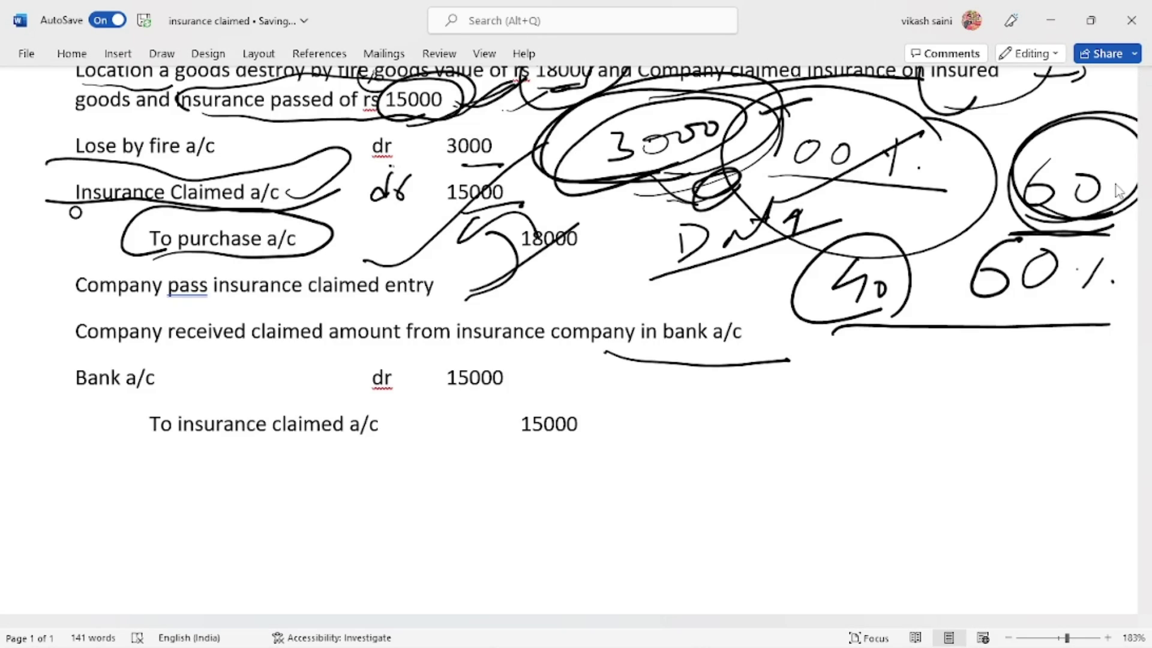
key("ctrl+z")
key("ctrl+z")
key("ctrl+z")
key("ctrl+z")
key("ctrl+z")
key("ctrl+z")
key("ctrl+z")
key("ctrl+z")
key("ctrl+z")
key("ctrl+z")
key("ctrl+z")
key("ctrl+z")
key("ctrl+z")
key("ctrl+z")
key("ctrl+z")
key("ctrl+z")
key("ctrl+z")
key("ctrl+z")
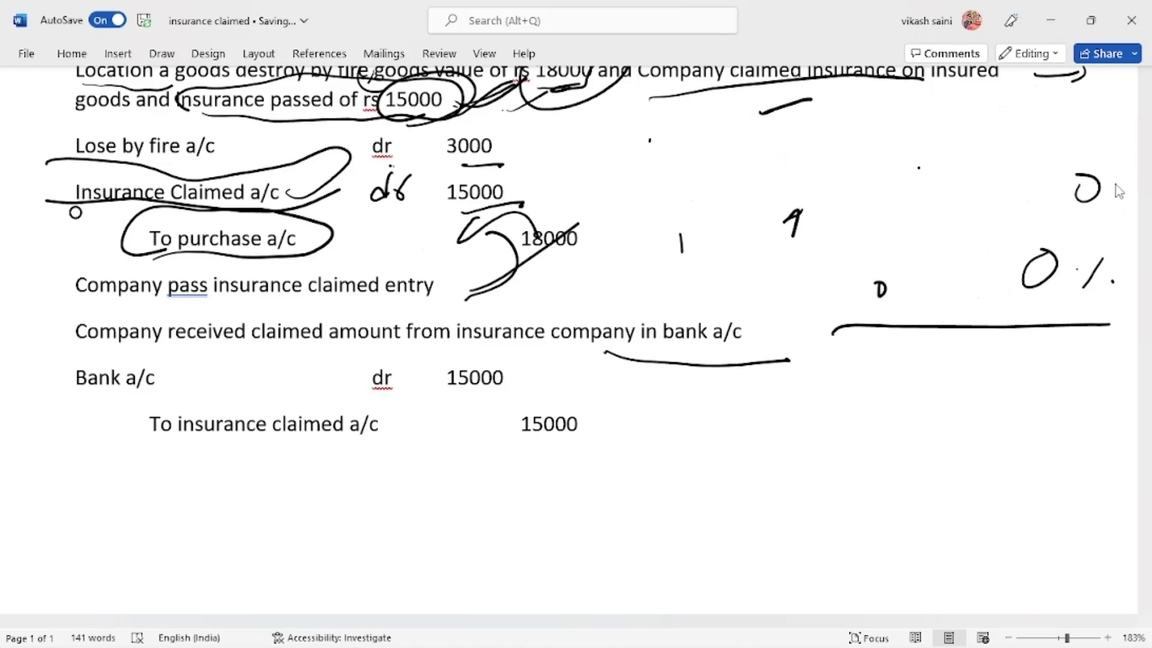
key("ctrl+z")
key("ctrl+z")
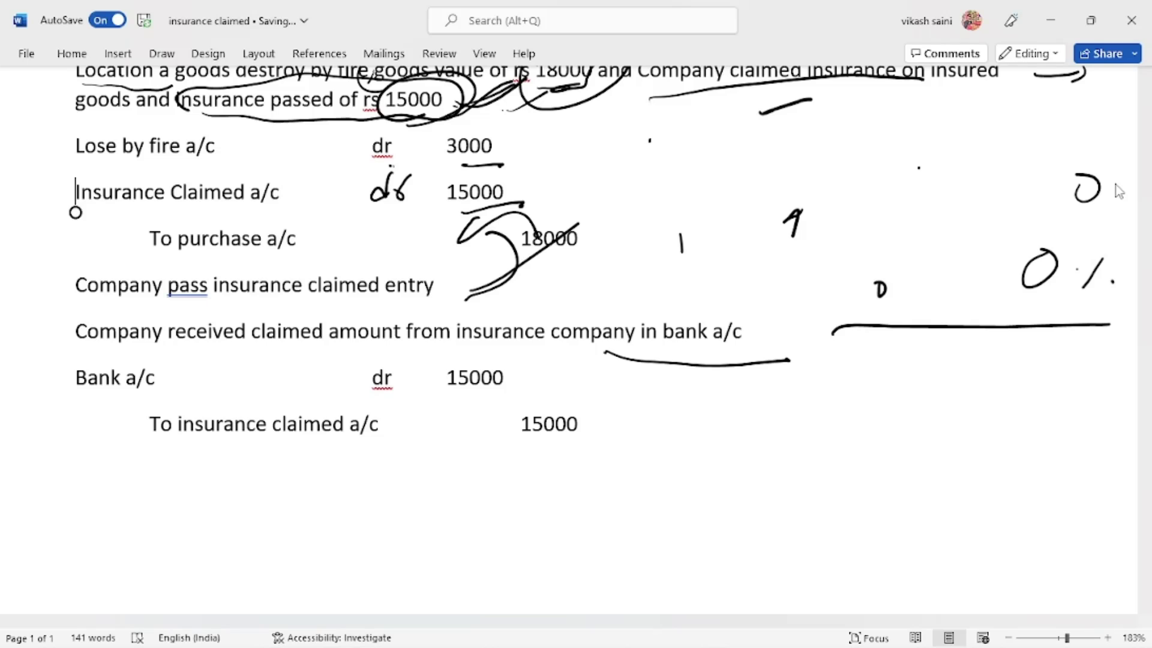
- Write an underlined 18000 in ink beside the fire-loss entry and strike through the "Lose by fire a/c" line
mouse_move(581, 136)
left_mouse_down()
mouse_move(584, 175)
mouse_move(603, 136)
mouse_move(648, 144)
mouse_move(714, 125)
left_mouse_up()
left_click_drag(555, 198, 754, 133)
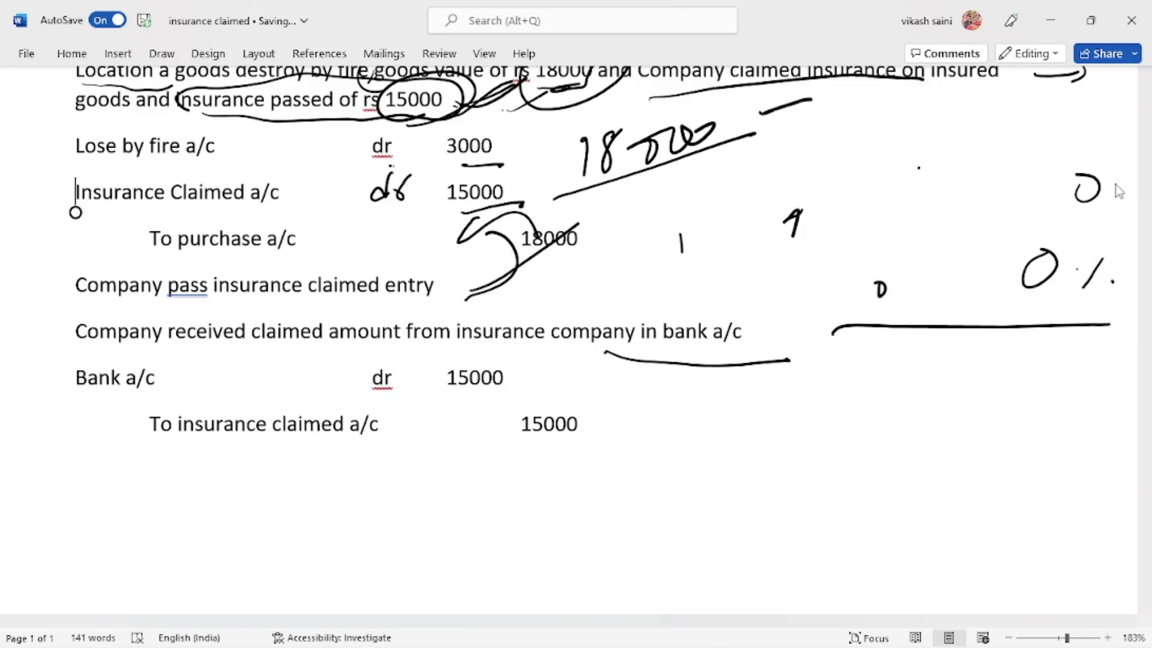
left_click_drag(70, 145, 522, 141)
left_click_drag(66, 155, 567, 129)
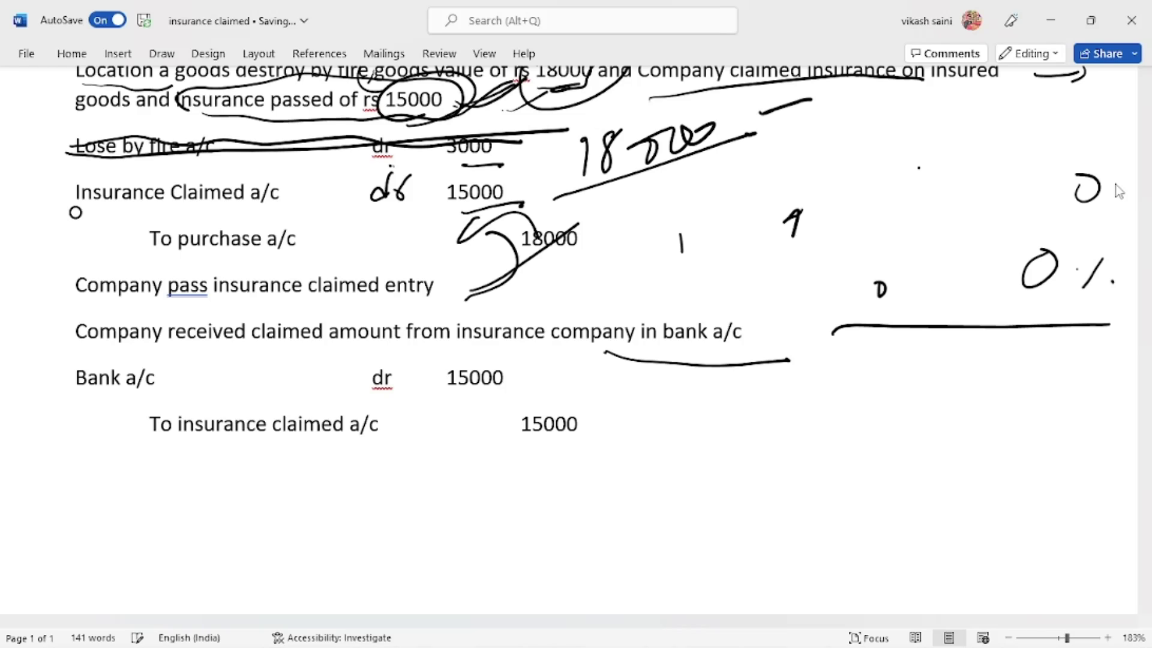
- Write 18000 in ink next to the Insurance Claimed amount and tick the purchase amount
left_click_drag(525, 177, 524, 210)
mouse_move(544, 168)
left_mouse_down()
mouse_move(540, 193)
mouse_move(543, 180)
mouse_move(609, 198)
left_mouse_up()
mouse_move(549, 264)
left_mouse_down()
mouse_move(580, 260)
mouse_move(636, 223)
left_mouse_up()
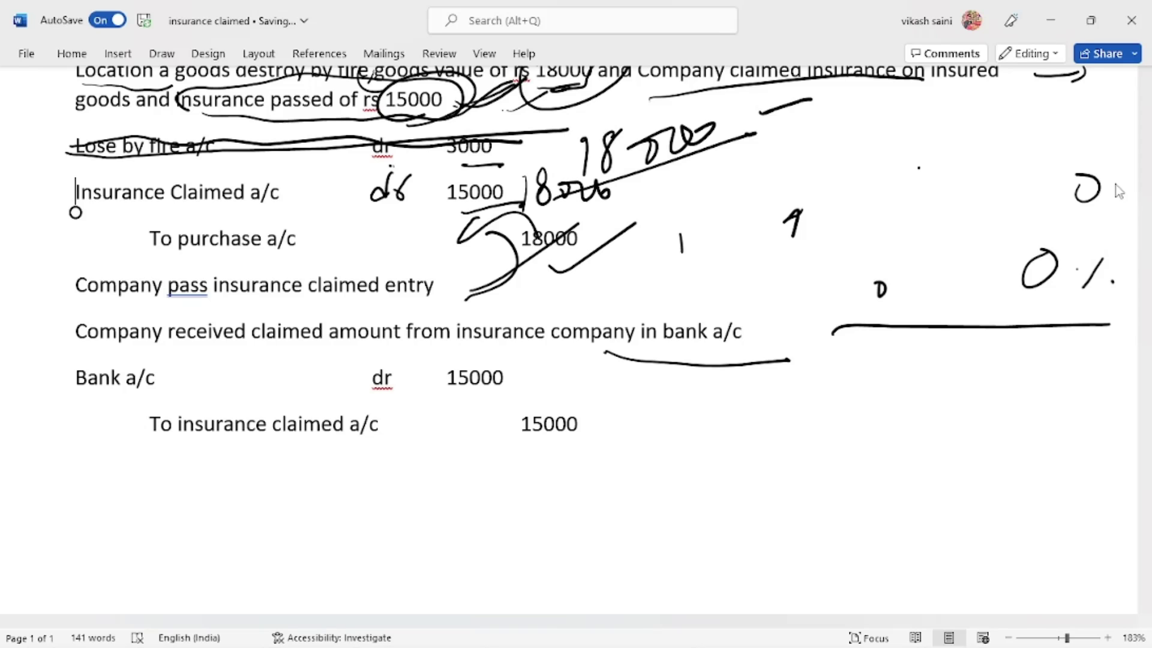
- Write a looped 100% with a bracket beneath it and an underlined 60 in ink beside the entry
left_click_drag(711, 176, 709, 209)
left_click_drag(730, 187, 770, 195)
mouse_move(791, 168)
left_mouse_down()
mouse_move(780, 207)
mouse_move(799, 181)
left_mouse_up()
left_click_drag(679, 235, 709, 218)
mouse_move(940, 120)
left_mouse_down()
mouse_move(911, 151)
mouse_move(957, 137)
left_mouse_up()
left_click_drag(862, 187, 979, 170)
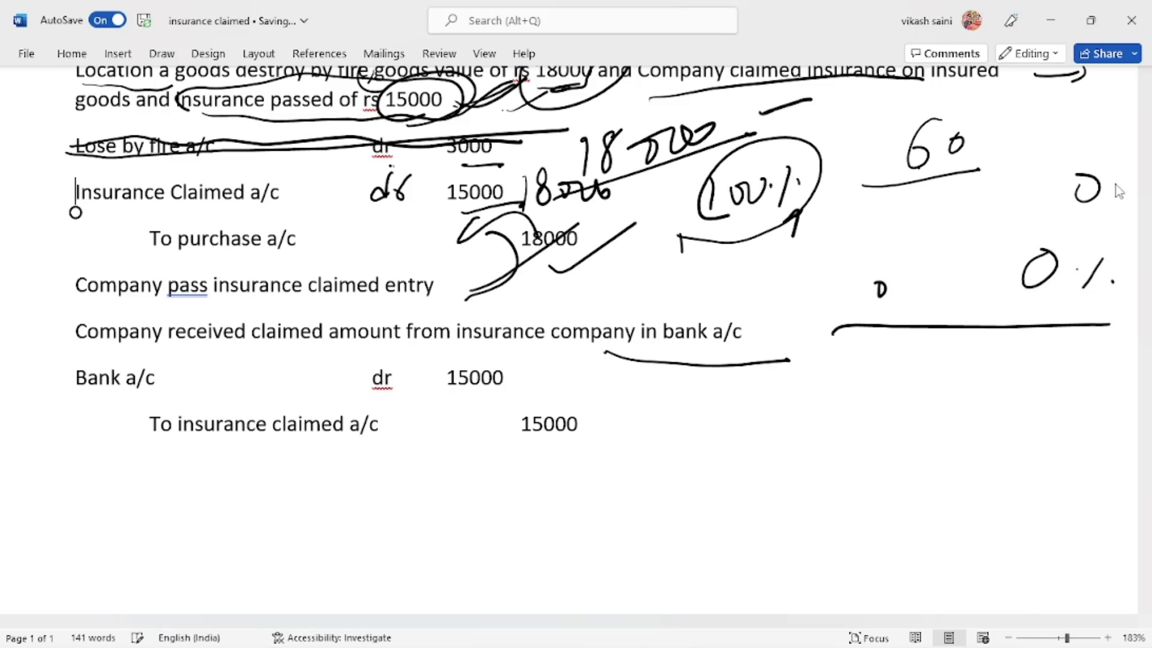
- Loop the 3000, 15000 and 18000 amounts of the fire-loss entry in ink
mouse_move(440, 209)
left_mouse_down()
mouse_move(429, 216)
mouse_move(552, 169)
mouse_move(456, 217)
left_mouse_up()
mouse_move(448, 159)
left_mouse_down()
mouse_move(483, 158)
mouse_move(430, 150)
mouse_move(528, 126)
left_mouse_up()
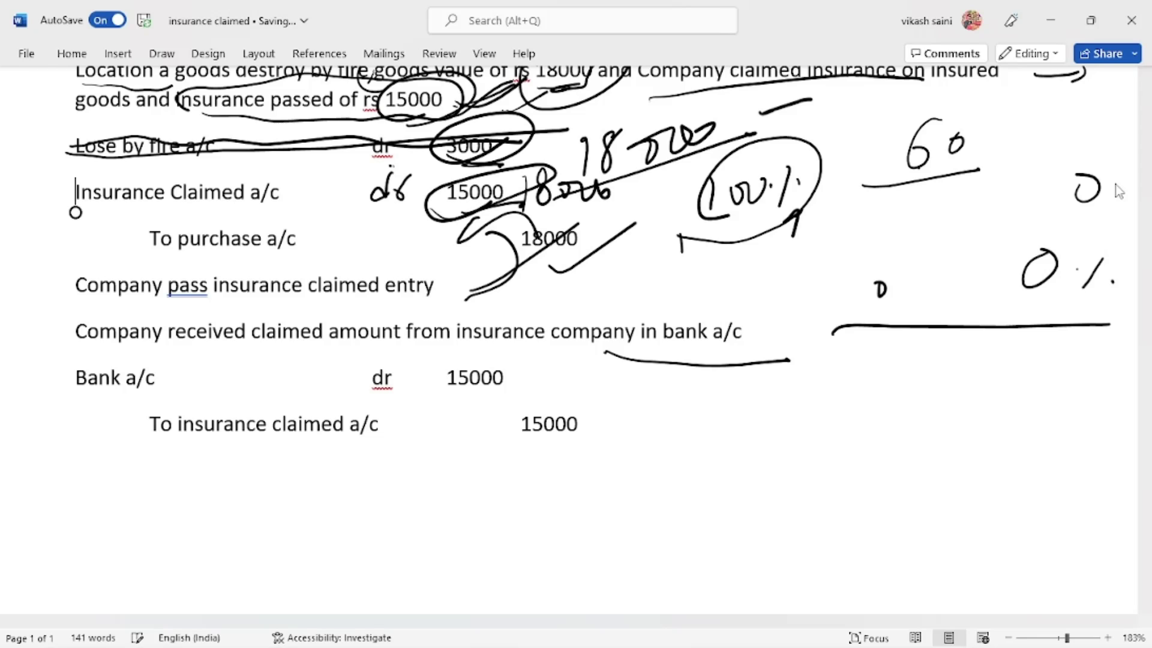
mouse_move(633, 223)
left_mouse_down()
mouse_move(504, 227)
mouse_move(653, 218)
left_mouse_up()
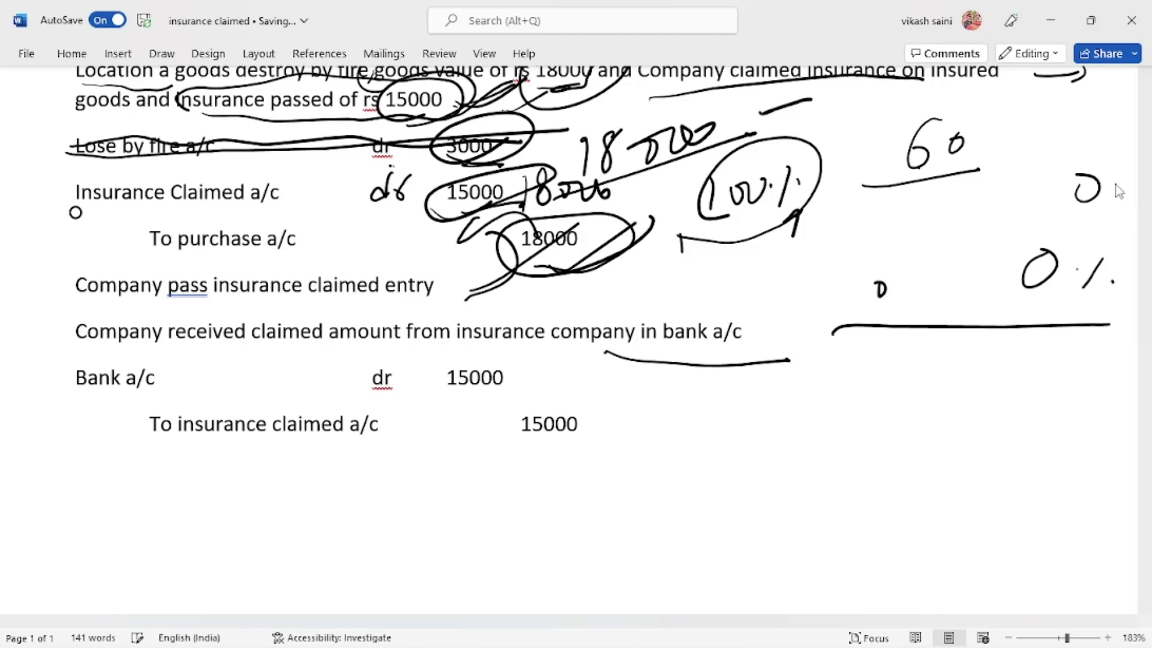
- Write a looped "Amt" in ink below the 60 and draw slanted strokes across the entry's three looped amounts
mouse_move(889, 246)
left_mouse_down()
mouse_move(907, 202)
mouse_move(936, 224)
mouse_move(987, 226)
mouse_move(1027, 207)
mouse_move(985, 263)
left_mouse_up()
mouse_move(978, 170)
left_mouse_down()
mouse_move(960, 259)
mouse_move(899, 243)
left_mouse_up()
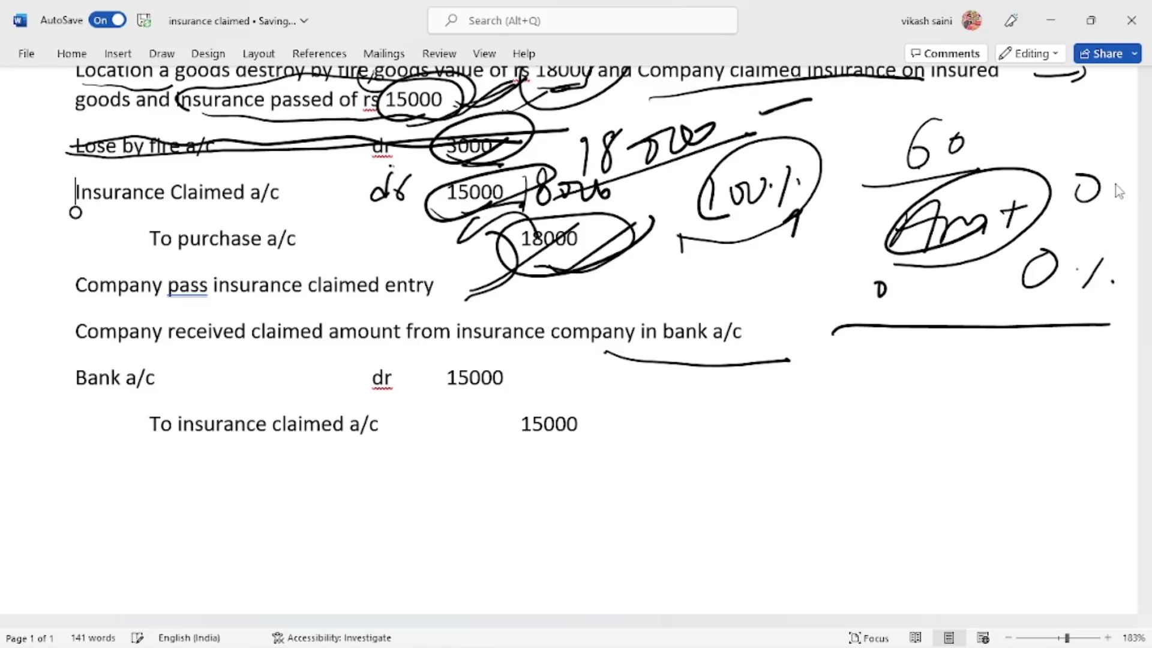
left_click_drag(421, 223, 547, 164)
left_click_drag(455, 158, 537, 106)
left_click_drag(523, 267, 609, 206)
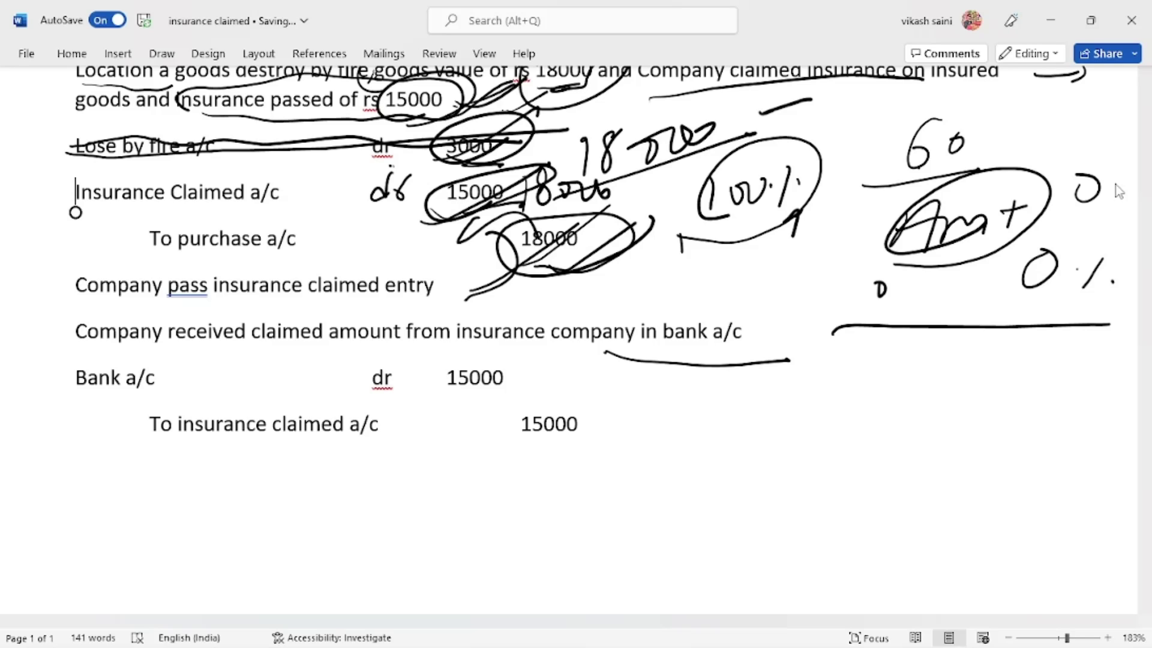
- Draw two diverging ink branches beside the bank receipt entry, ending in looped handwritten notes, the second one containing "Amt"
mouse_move(889, 354)
left_mouse_down()
mouse_move(770, 428)
mouse_move(715, 512)
mouse_move(732, 491)
left_mouse_up()
mouse_move(738, 510)
left_mouse_down()
mouse_move(756, 487)
mouse_move(776, 498)
mouse_move(811, 478)
mouse_move(750, 556)
mouse_move(795, 528)
left_mouse_up()
left_click_drag(800, 528, 814, 521)
mouse_move(897, 358)
left_mouse_down()
mouse_move(1002, 406)
mouse_move(1027, 445)
mouse_move(1051, 451)
mouse_move(1063, 427)
left_mouse_up()
left_click(1076, 424)
left_click(1098, 420)
mouse_move(998, 507)
left_mouse_down()
mouse_move(1002, 480)
mouse_move(1020, 503)
mouse_move(1073, 480)
left_mouse_up()
left_click_drag(1079, 433, 1077, 482)
left_click_drag(1058, 483, 1093, 465)
mouse_move(973, 527)
left_mouse_down()
mouse_move(998, 388)
mouse_move(1032, 503)
left_mouse_up()
mouse_move(858, 387)
left_mouse_down()
mouse_move(780, 570)
mouse_move(791, 370)
left_mouse_up()
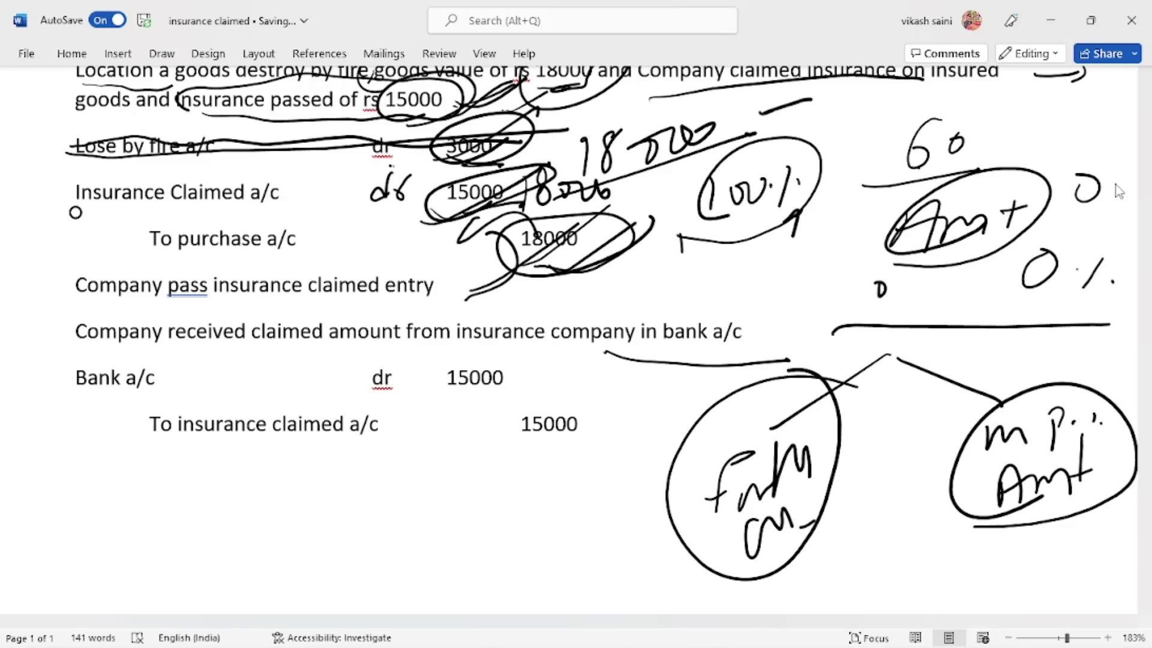